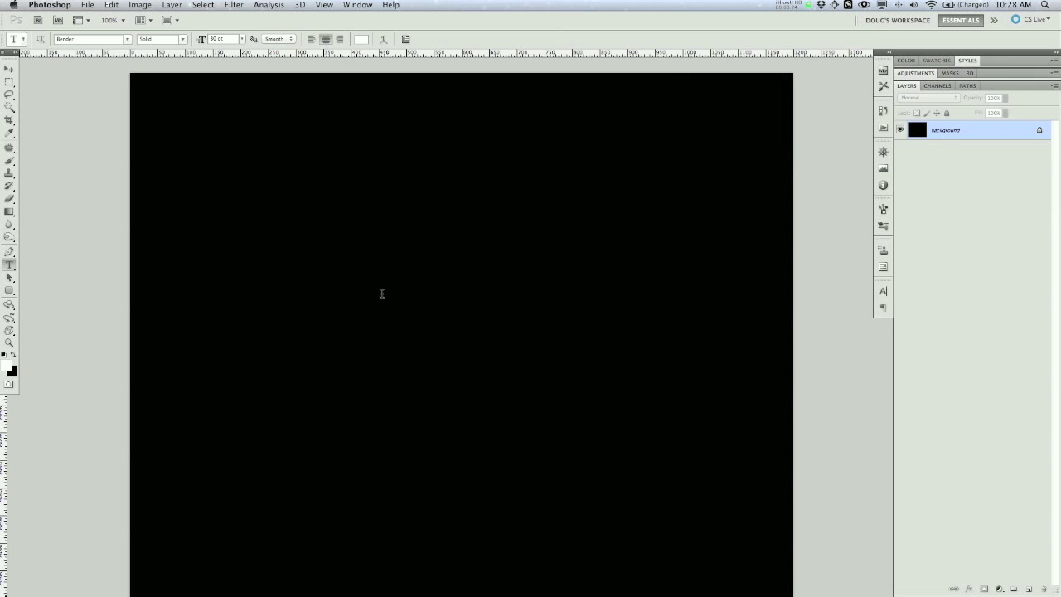
- Add the word AWESOME as a white text layer near the centre of the black canvas
left_click(407, 332)
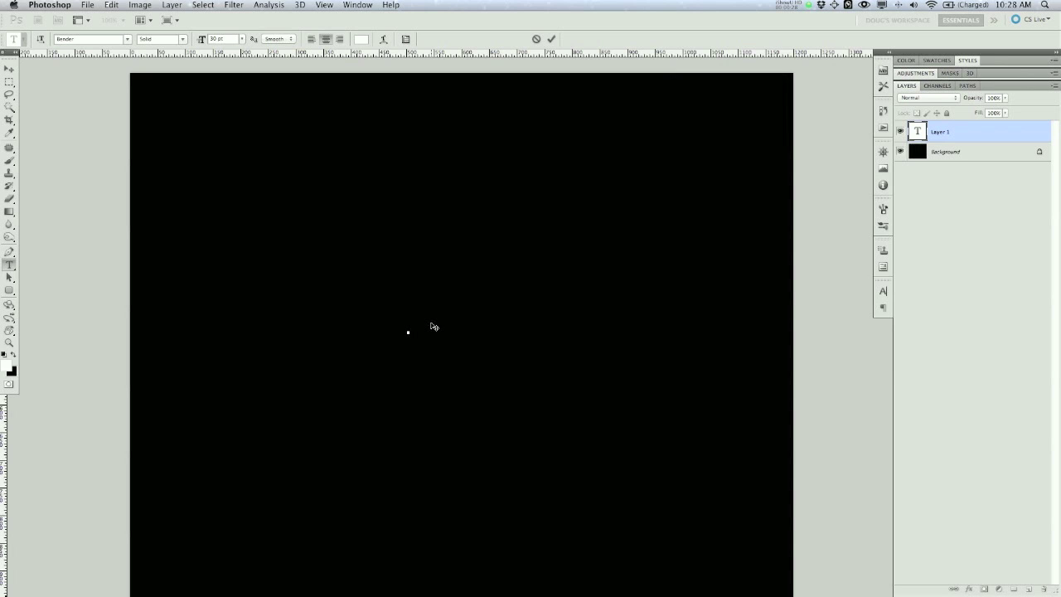
type("AWESEOM")
key("super+a")
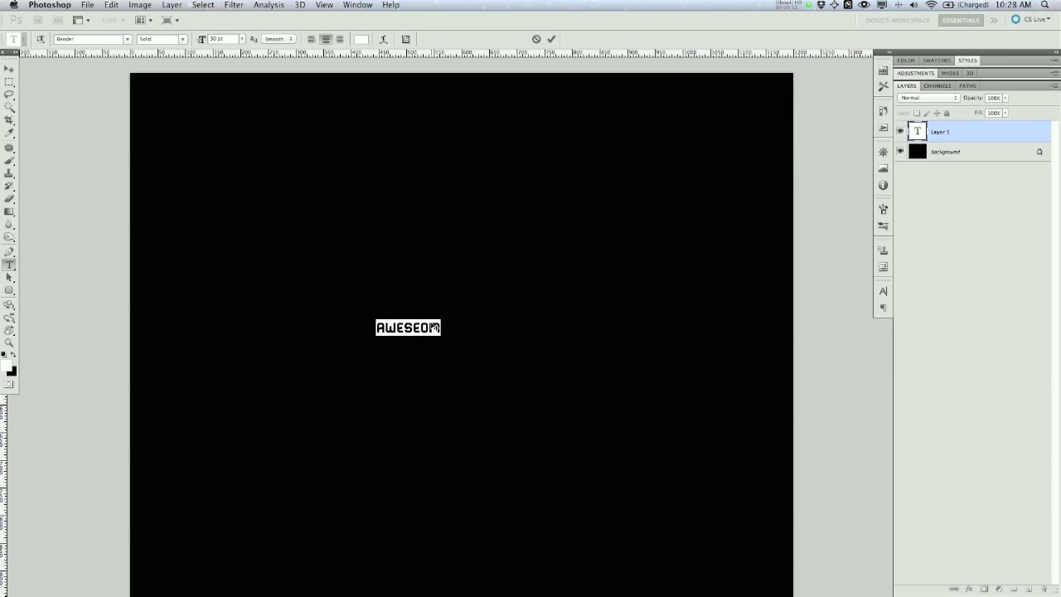
left_click(420, 295)
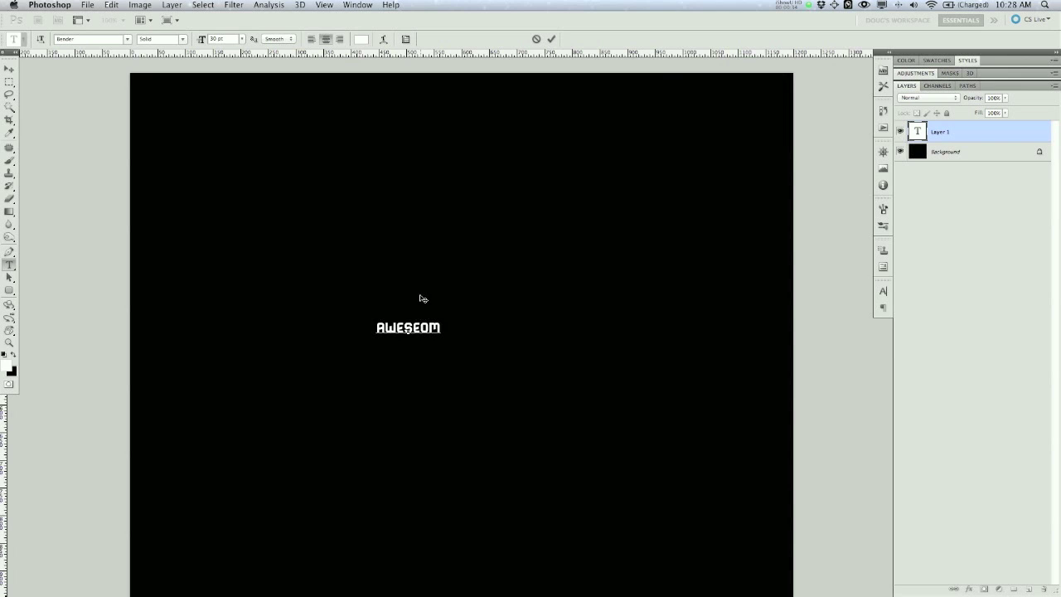
key("Delete")
type("E")
key("super+a")
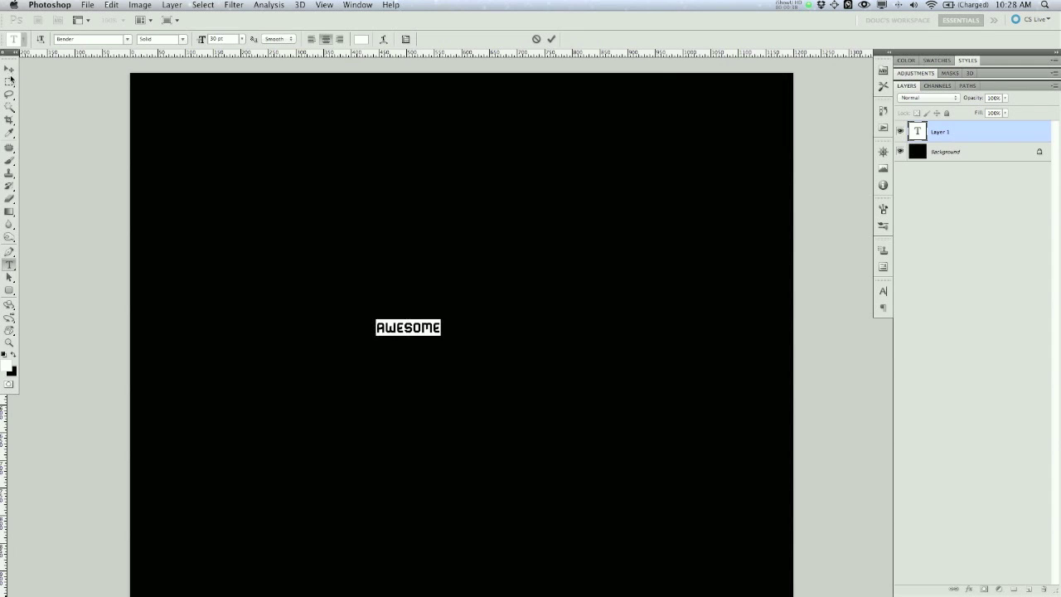
- Scale the AWESOME text proportionally to about 890% so it spans most of the canvas width, and centre it on the canvas
left_click(10, 71)
key("super+t")
left_click_drag(449, 308, 703, 203)
left_click_drag(376, 335, 180, 428)
left_click_drag(702, 256, 745, 213)
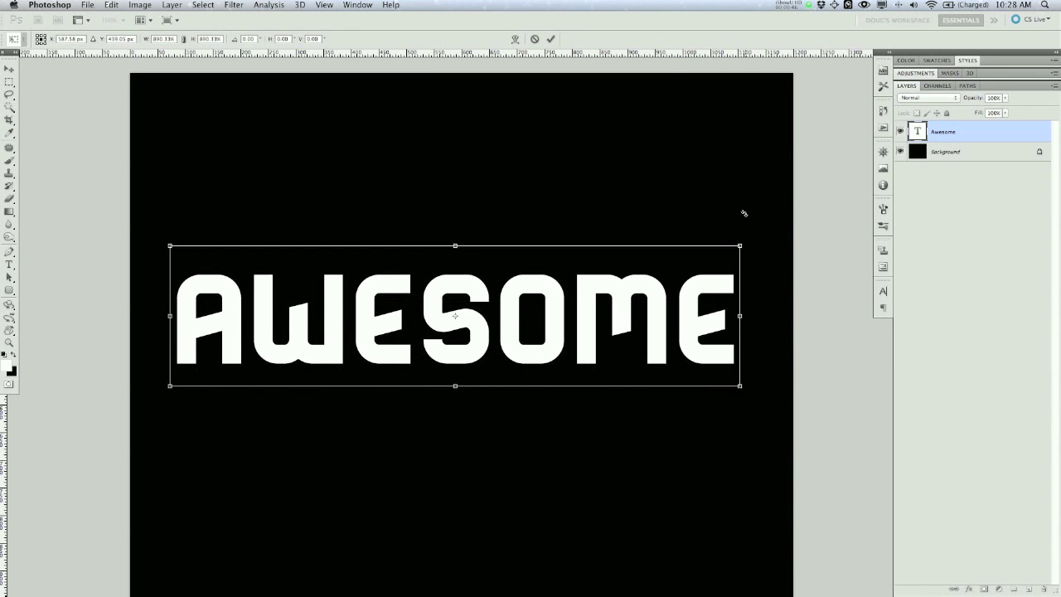
key("Return")
left_click_drag(540, 298, 562, 309)
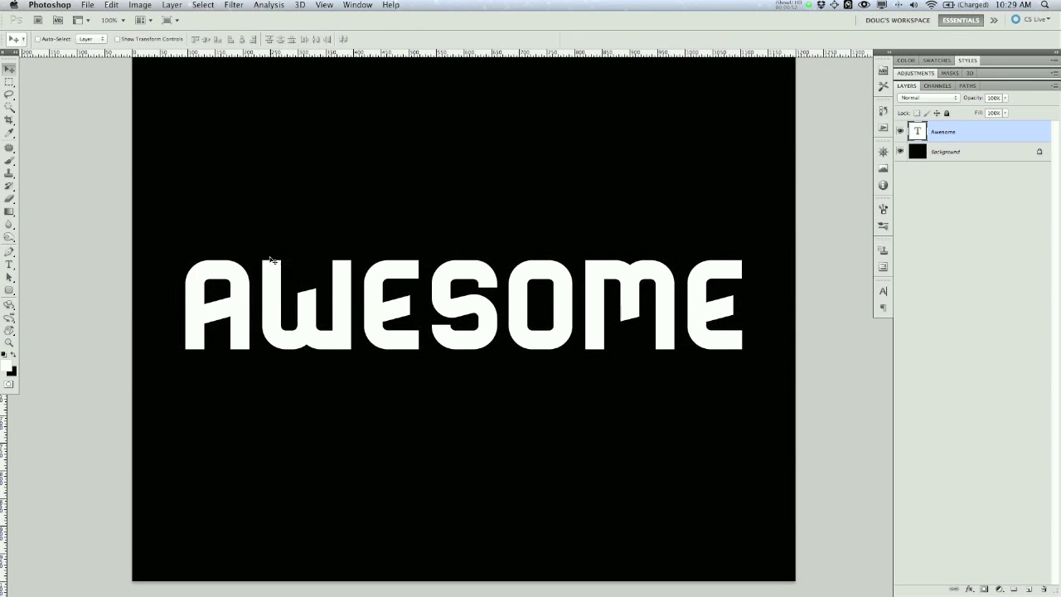
- Set the foreground colour to blue #006ddd and fill the AWESOME text with it
key("t")
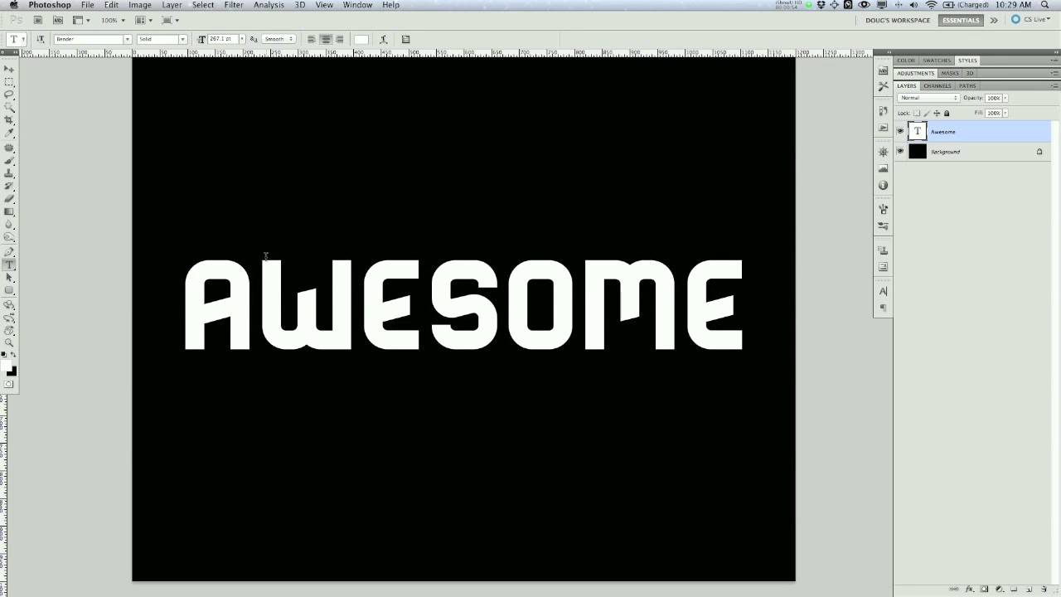
left_click(7, 368)
left_click(251, 194)
mouse_move(251, 194)
left_mouse_down()
mouse_move(227, 163)
mouse_move(237, 151)
left_mouse_up()
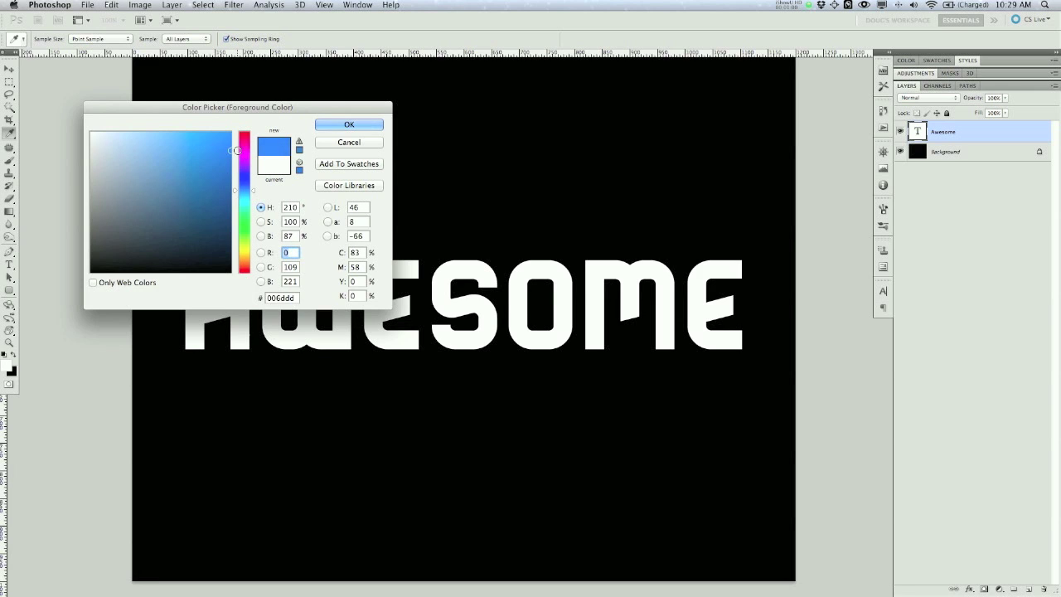
left_click(365, 124)
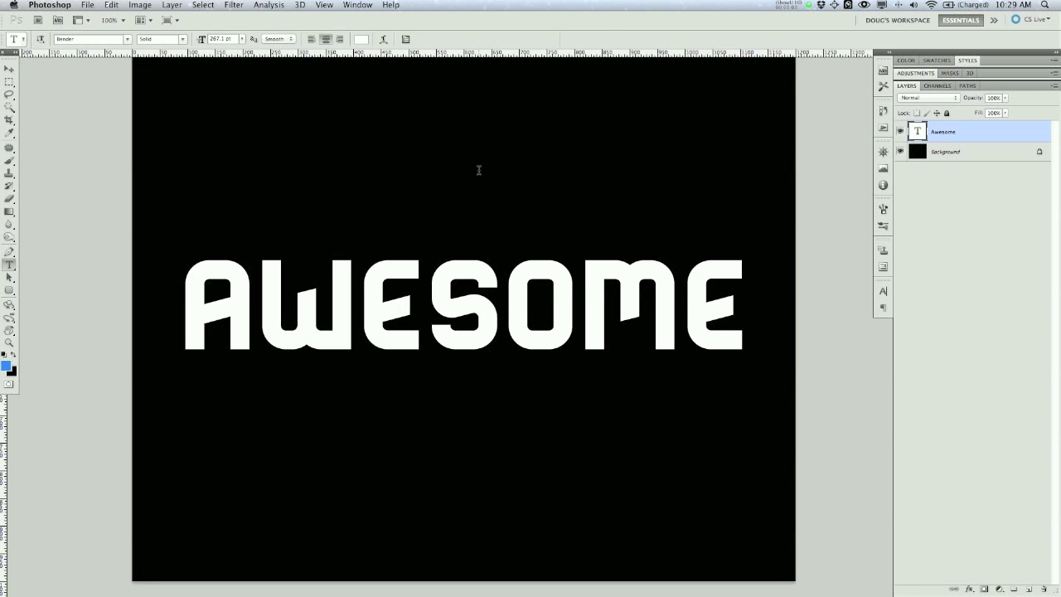
key("alt+BackSpace")
- Shift the foreground colour to the lighter blue #008cdc and recolour the AWESOME text with it
left_click(7, 363)
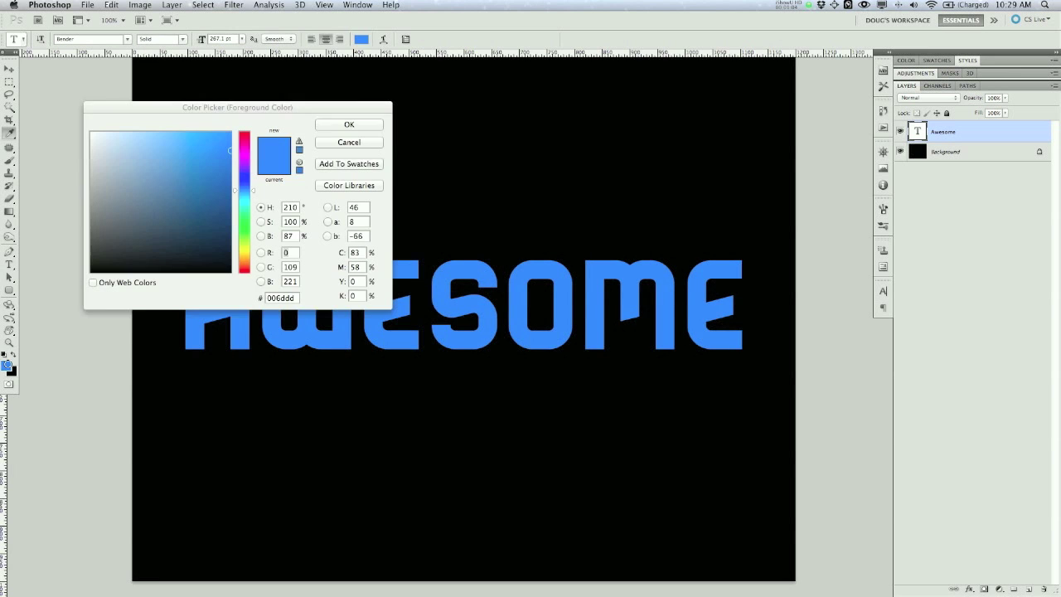
left_click_drag(253, 193, 253, 196)
left_click_drag(231, 154, 231, 151)
left_click(330, 125)
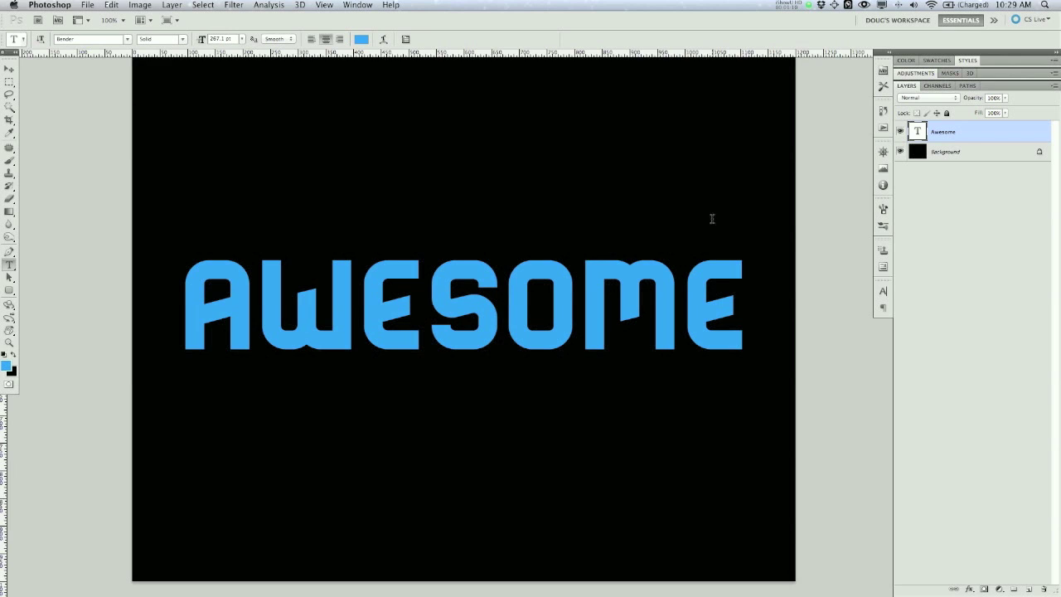
left_click(969, 589)
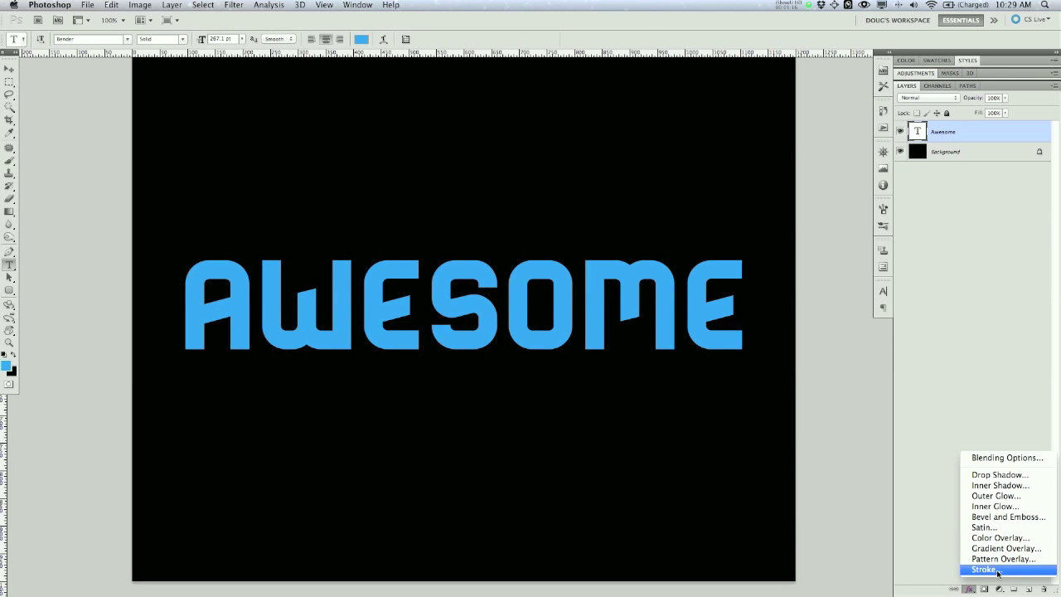
left_click(997, 570)
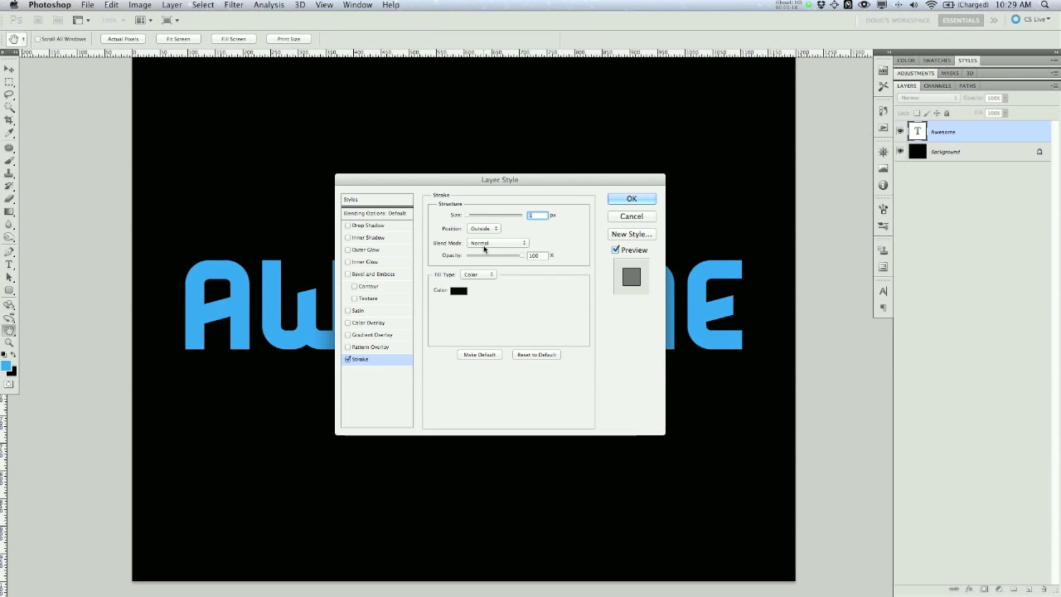
left_click_drag(520, 178, 423, 117)
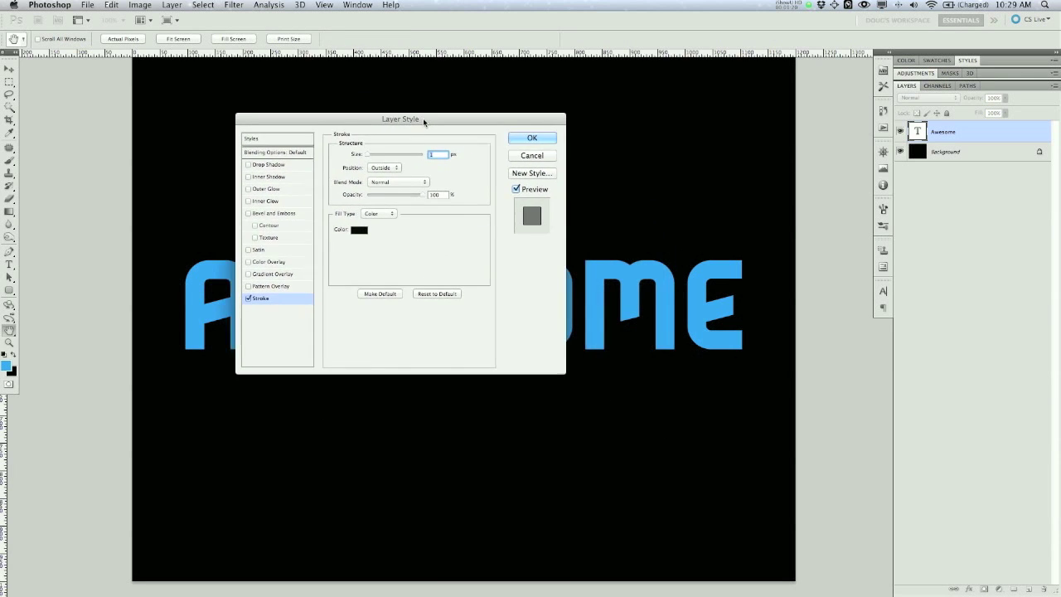
left_click(526, 160)
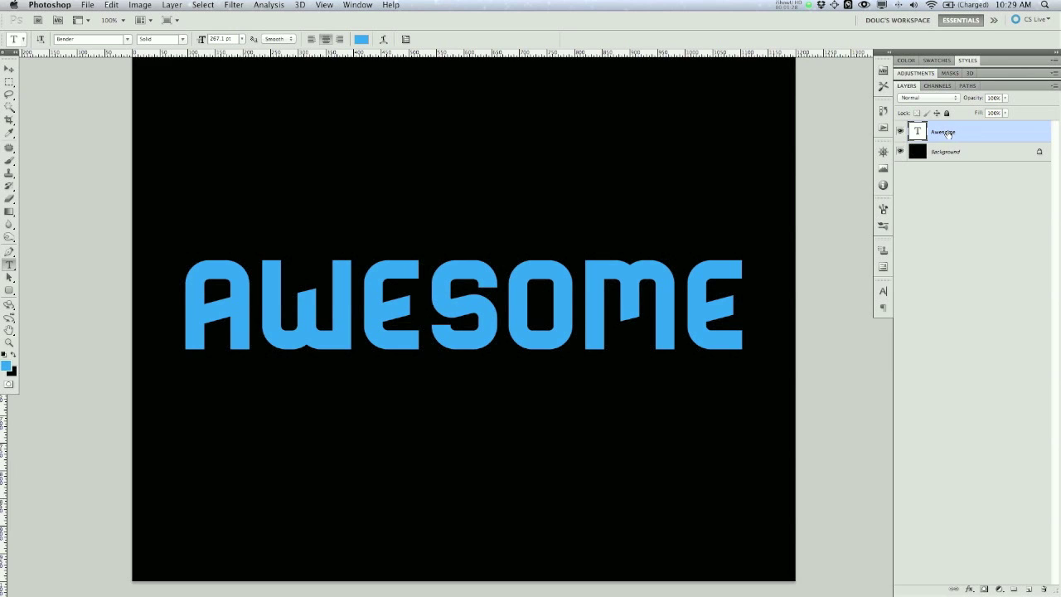
- Add a 4 px outside Stroke to the AWESOME layer, with its colour sampled from the blue text (#008cdc)
left_click(970, 590)
left_click(970, 590)
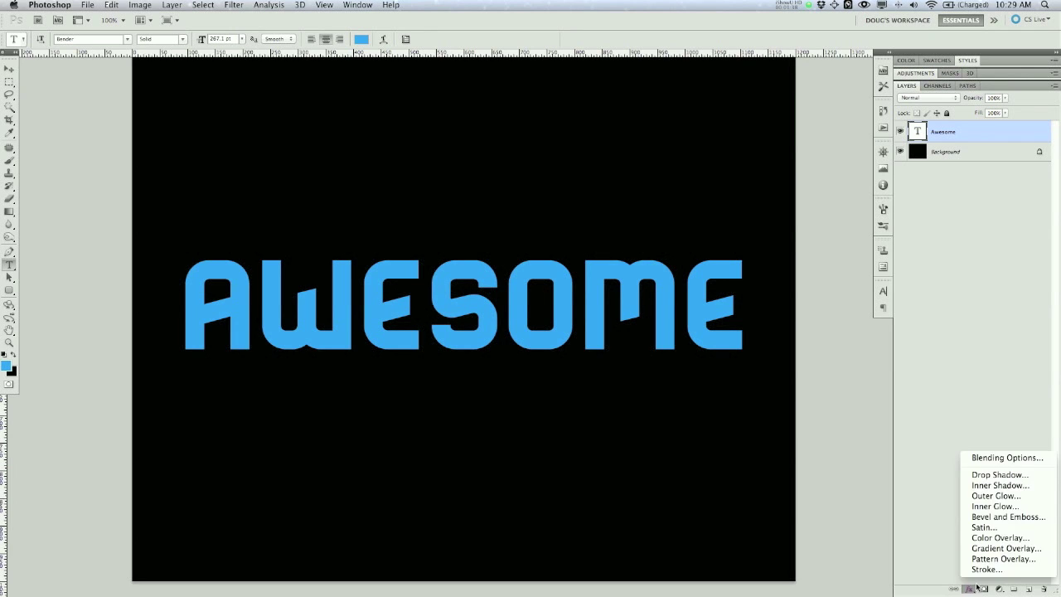
left_click(982, 572)
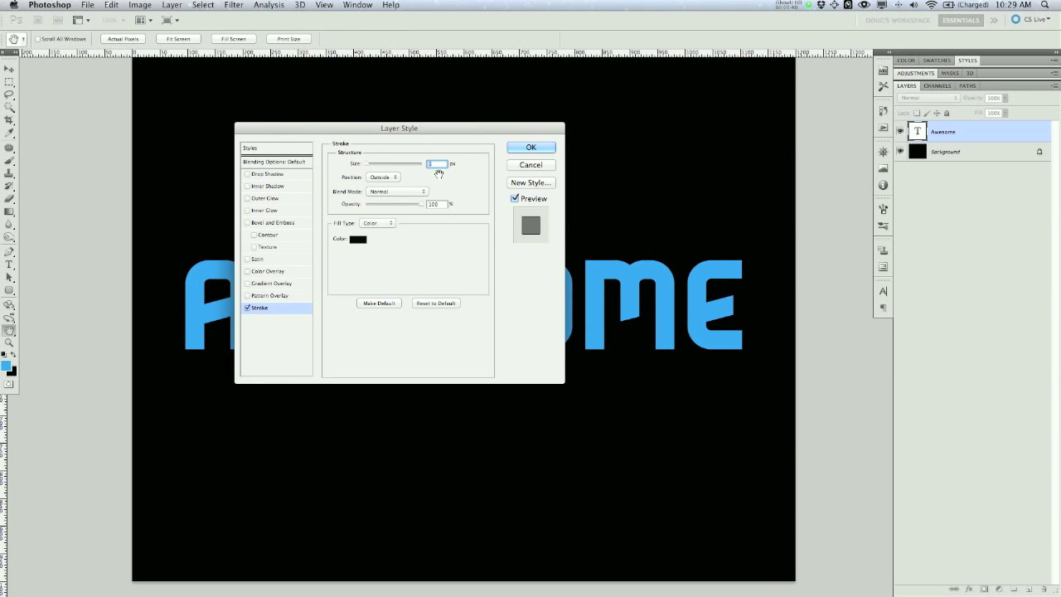
type("4")
left_click_drag(456, 134, 457, 169)
left_click(358, 274)
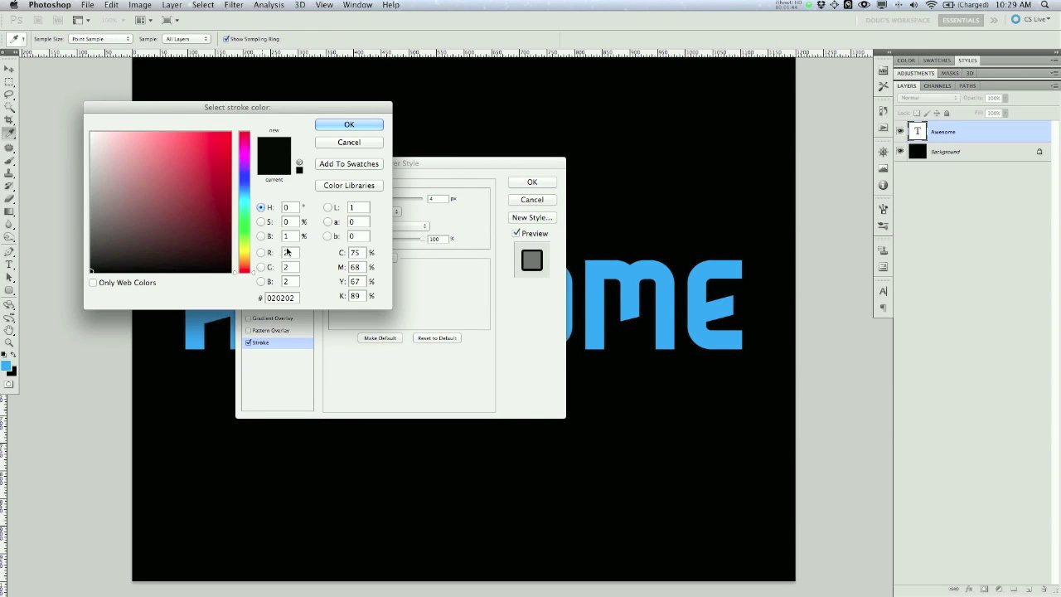
left_click_drag(338, 108, 447, 70)
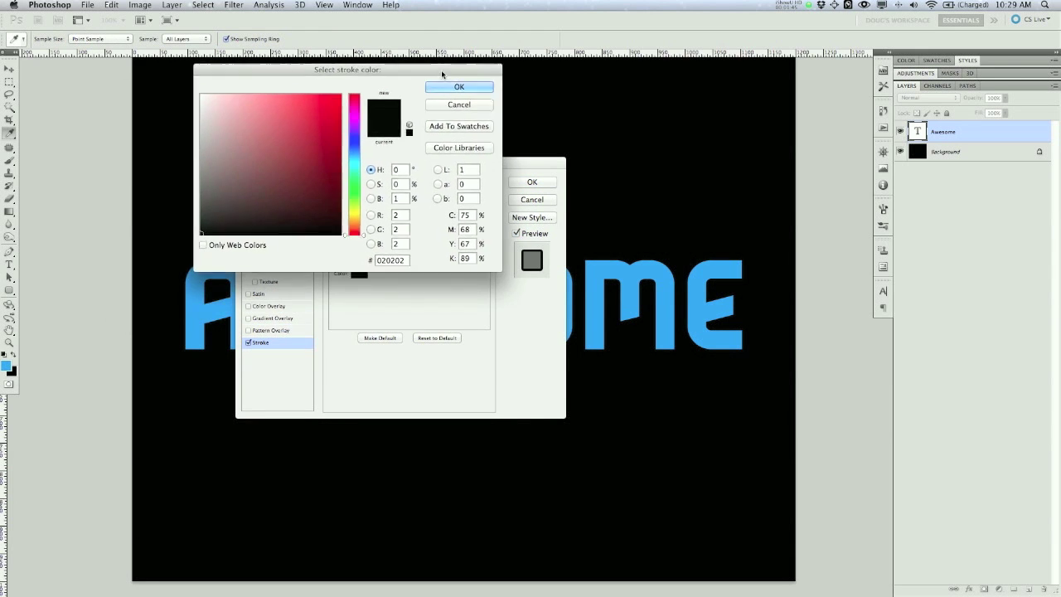
left_click(197, 314)
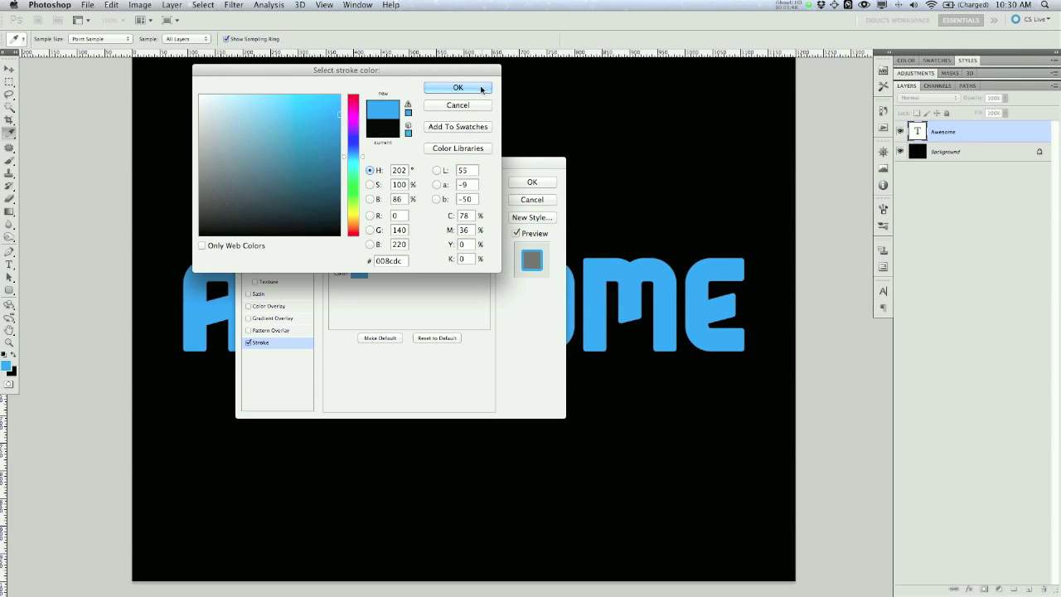
left_click(454, 88)
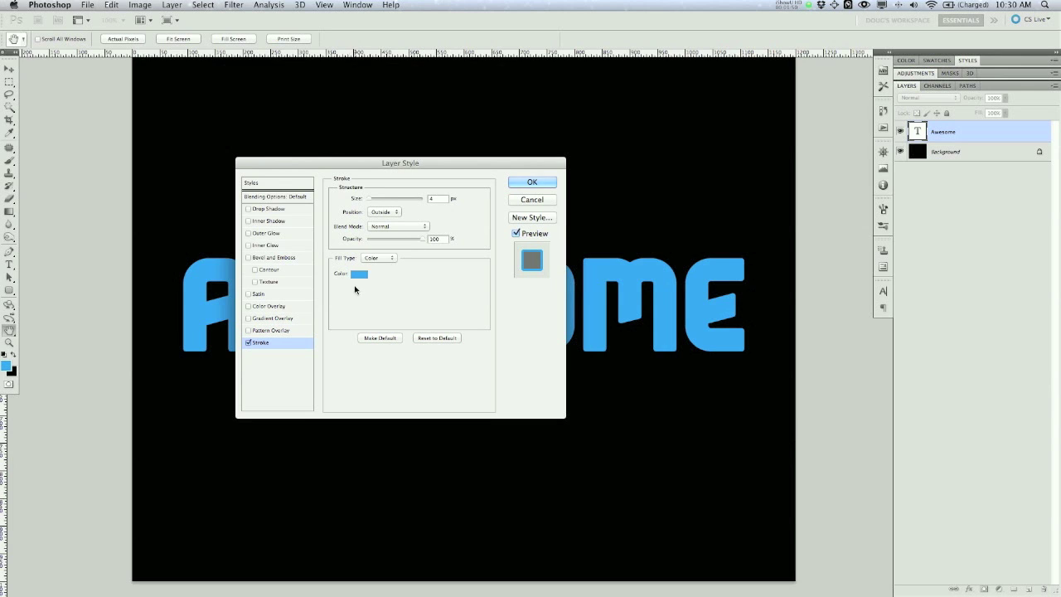
- Enable a Gradient Overlay on the text layer and apply the Foreground to Transparent preset in the Gradient Editor
left_click(276, 320)
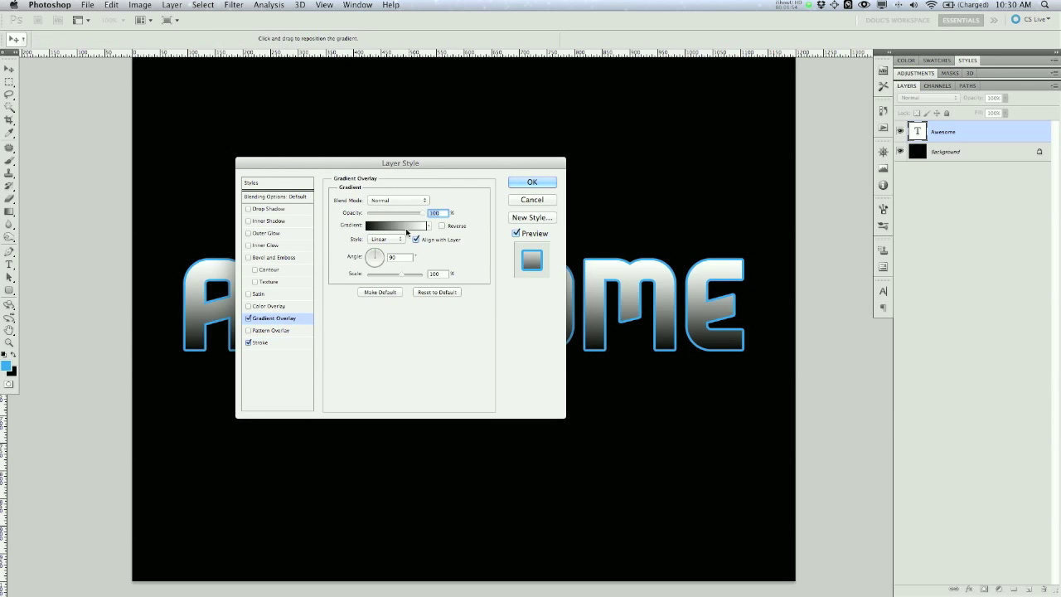
left_click(399, 228)
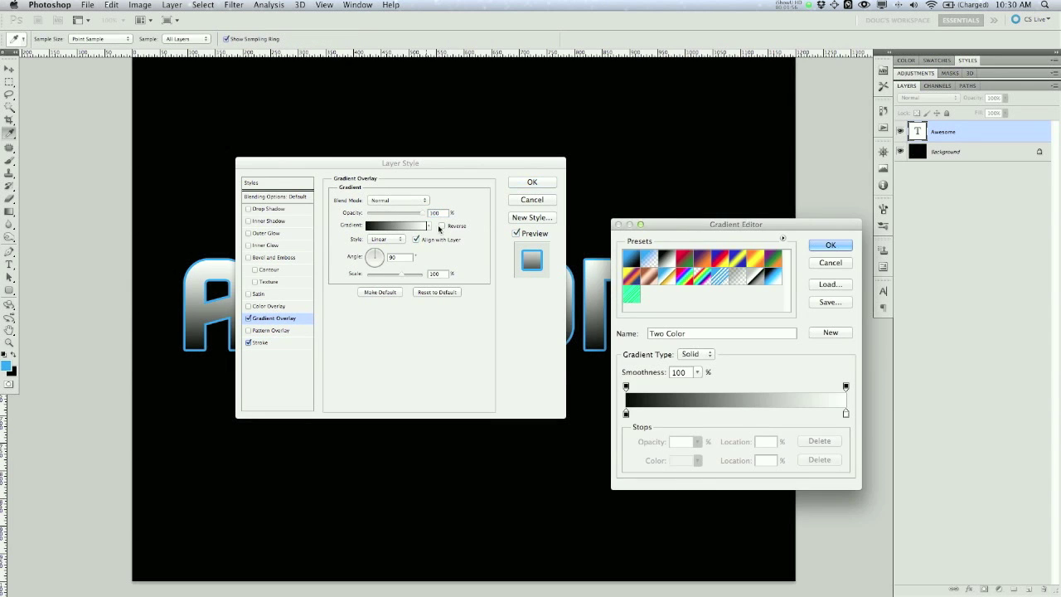
left_click(649, 261)
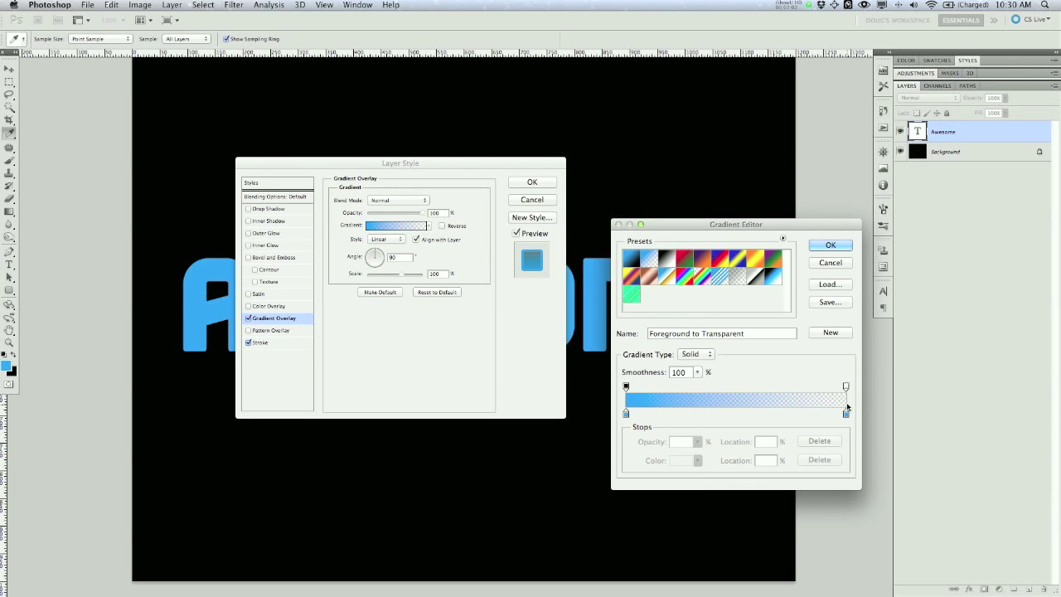
- Move the gradient's fully opaque stop to about the middle and add a 0% opacity stop at location 0%
left_click(626, 386)
left_click_drag(625, 387, 743, 387)
left_click(845, 387)
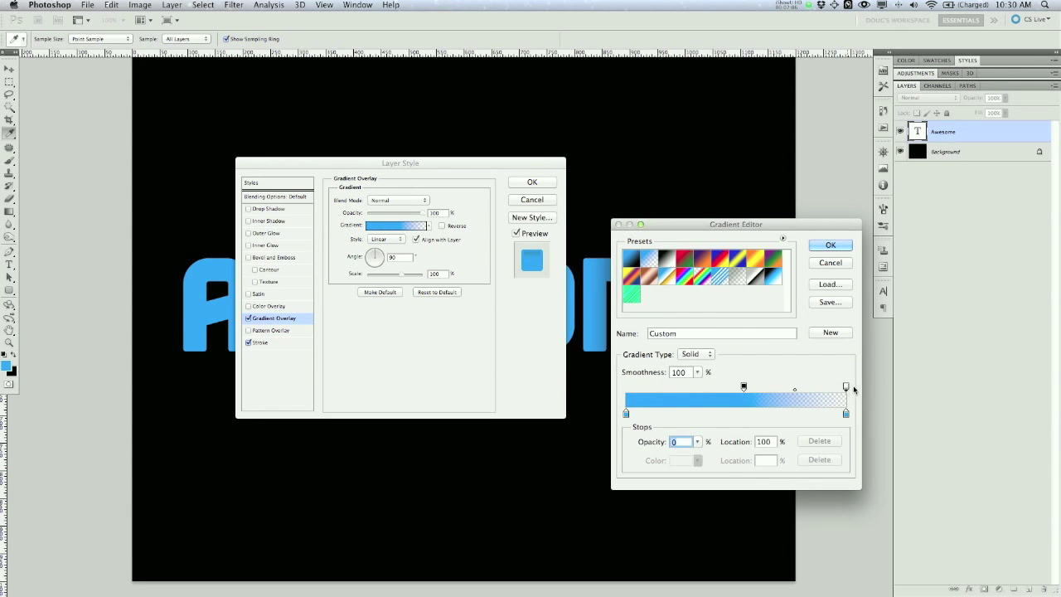
left_click(652, 387)
left_click_drag(652, 387, 625, 387)
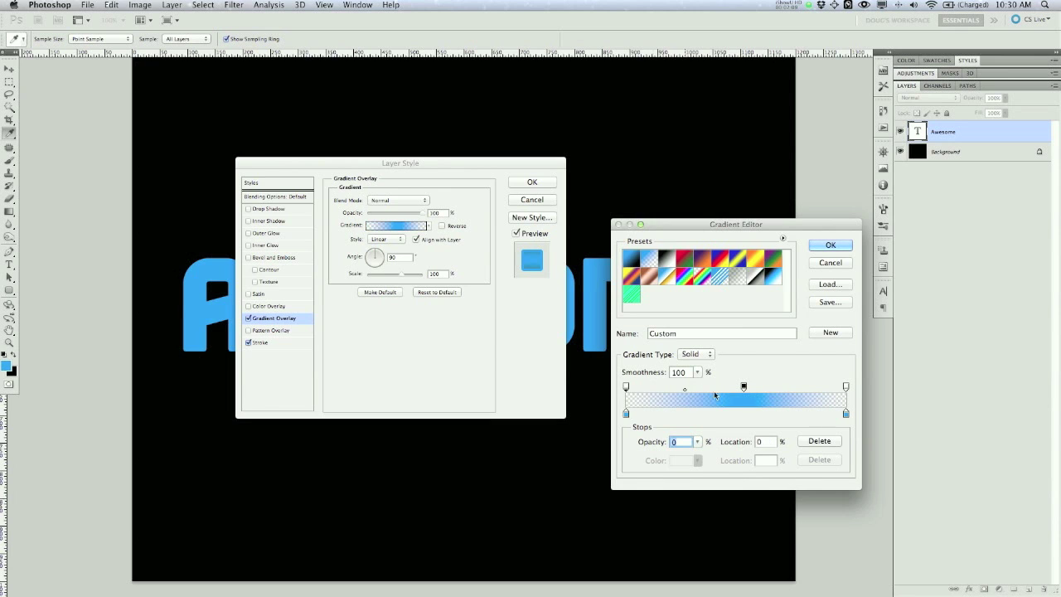
left_click_drag(743, 387, 738, 388)
- Make the gradient's colour white (#ffffff) at both ends, with colour stops at locations 0% and 100%
left_click(625, 414)
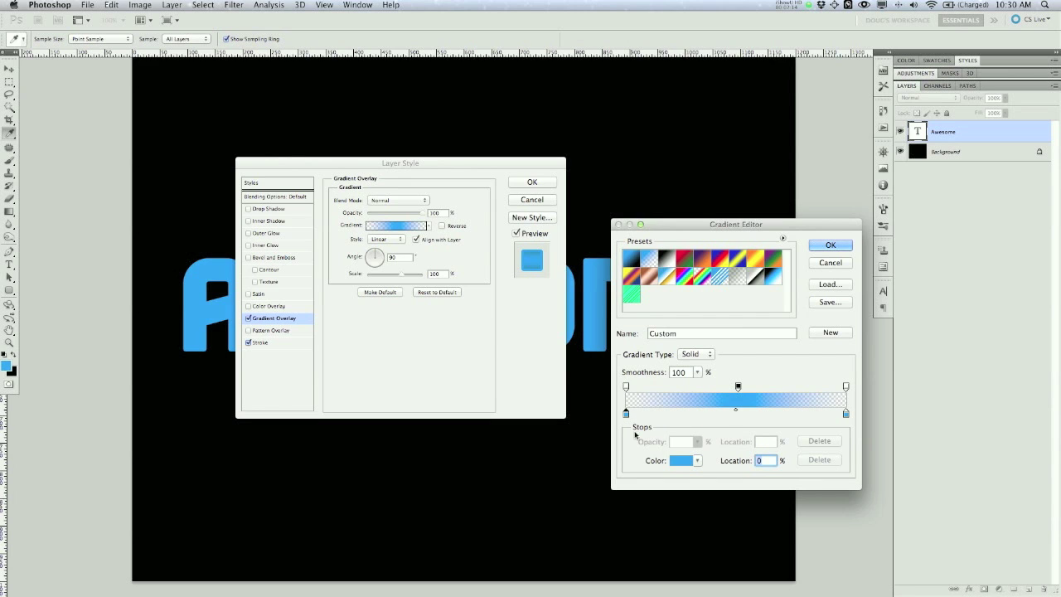
left_click(681, 460)
left_click(214, 202)
left_click_drag(186, 151, 124, 63)
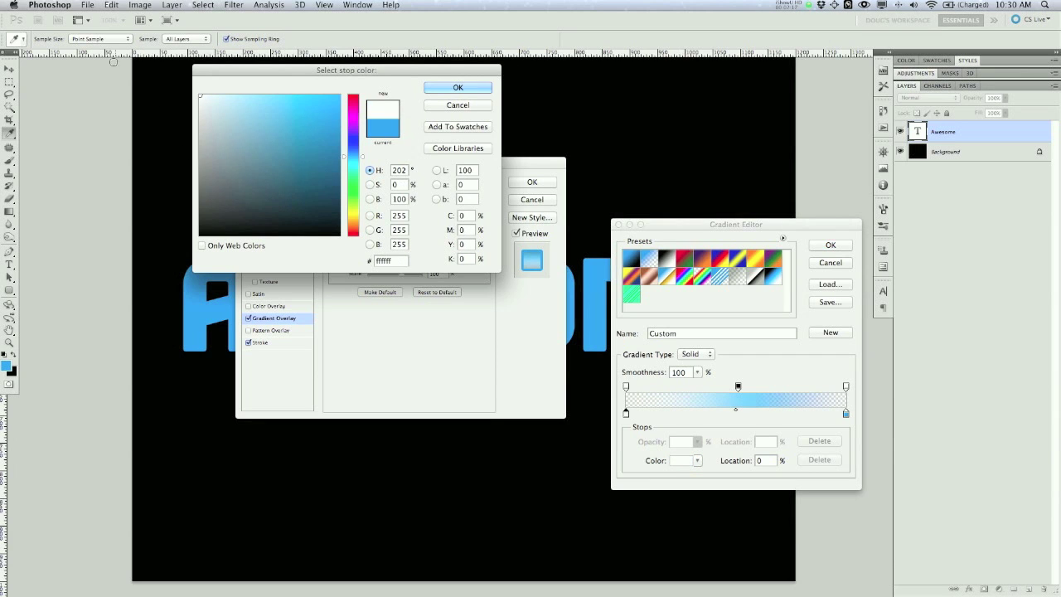
left_click(455, 90)
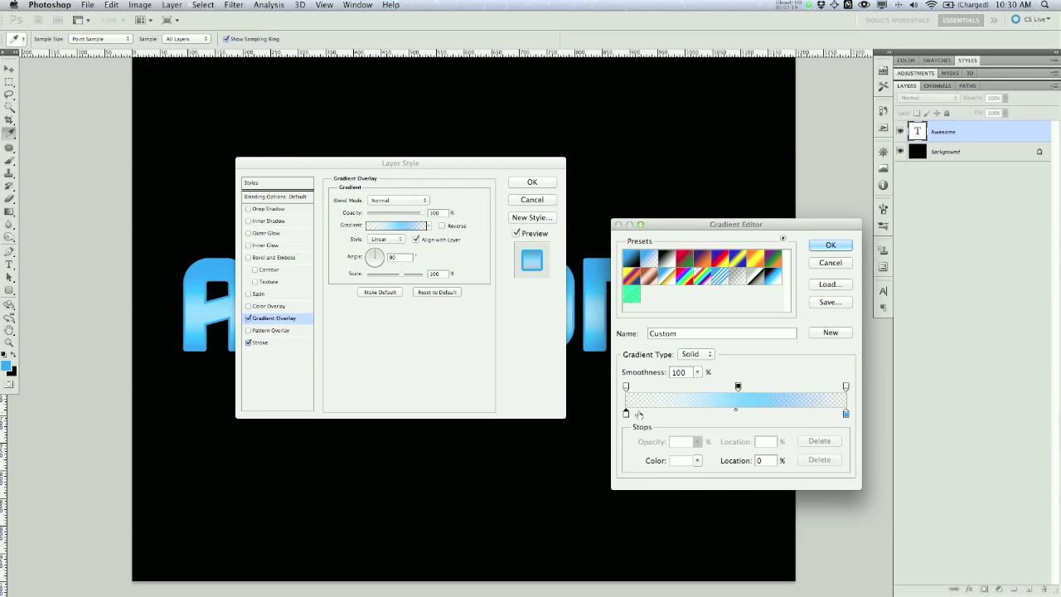
left_click_drag(764, 414, 848, 447)
left_click(845, 414)
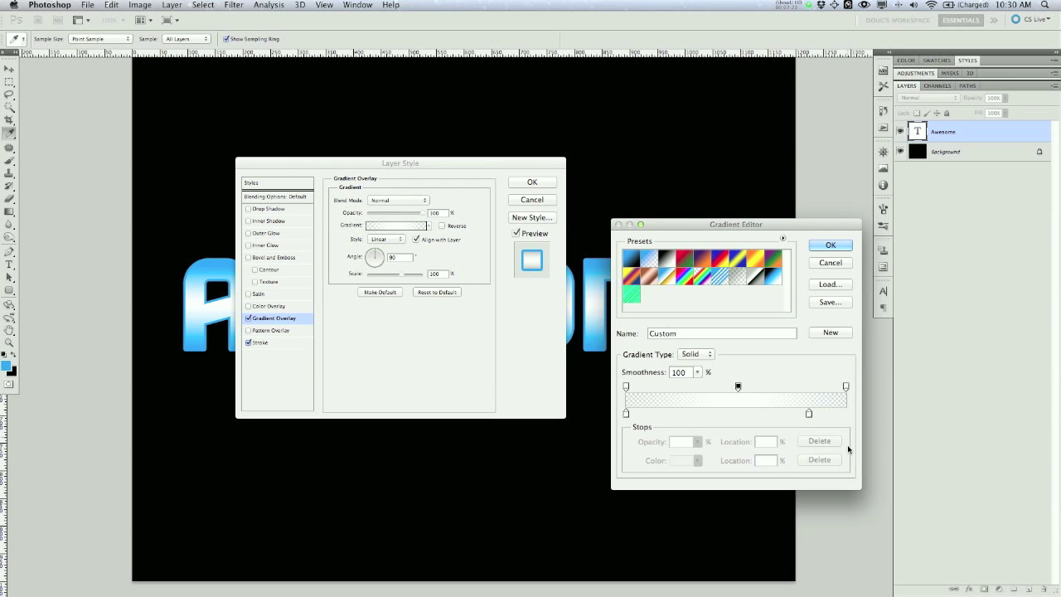
left_click_drag(810, 415, 868, 412)
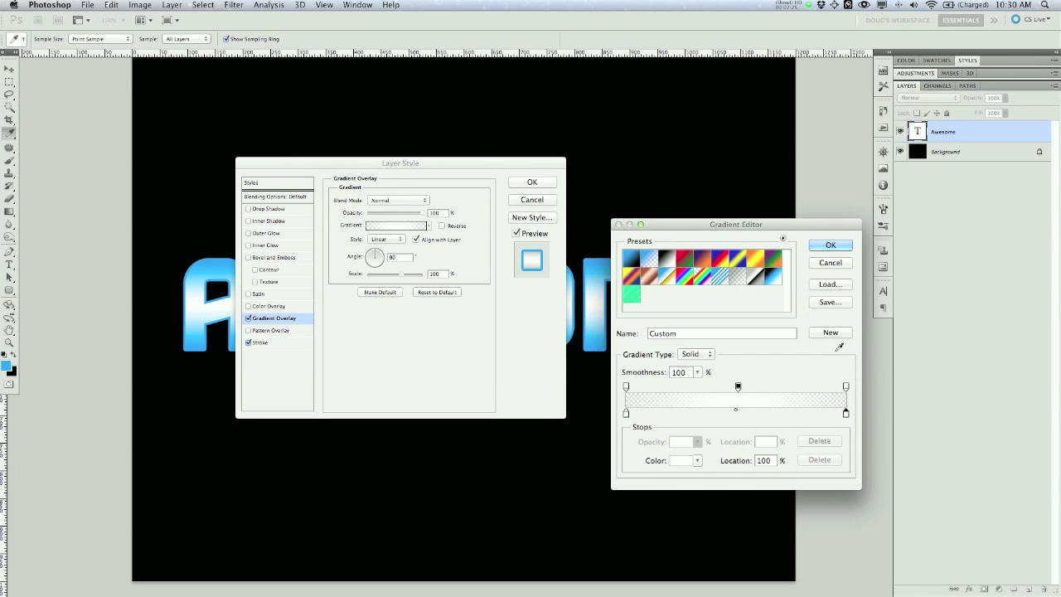
- Shift the gradient's 100% opacity stop to location 43% and accept the edited gradient
left_click_drag(704, 225, 389, 217)
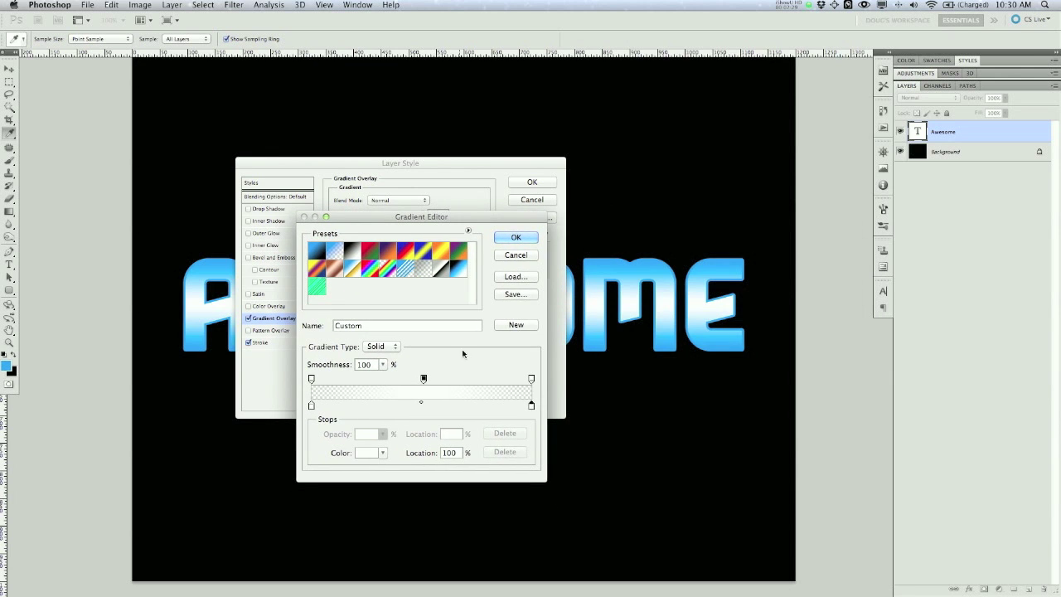
left_click_drag(424, 379, 405, 380)
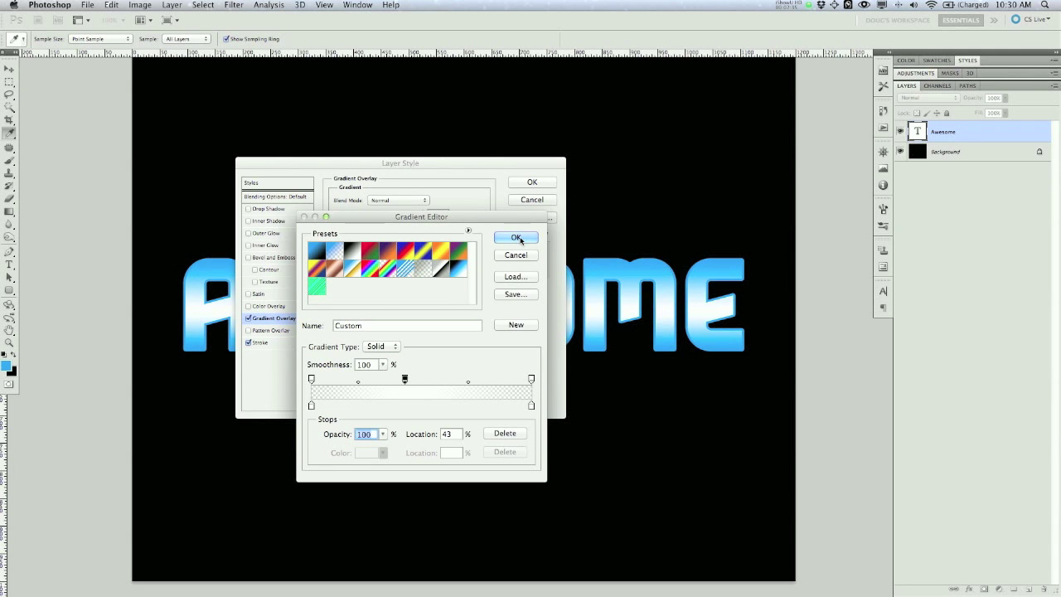
left_click(510, 238)
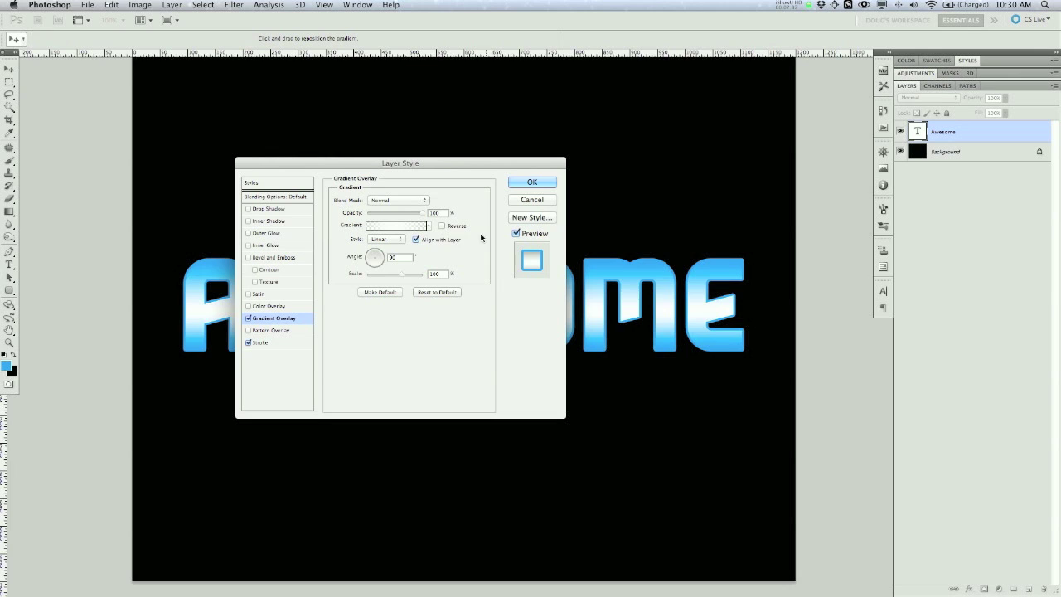
- Set the blend mode of the text's Gradient Overlay to Overlay
left_click(423, 201)
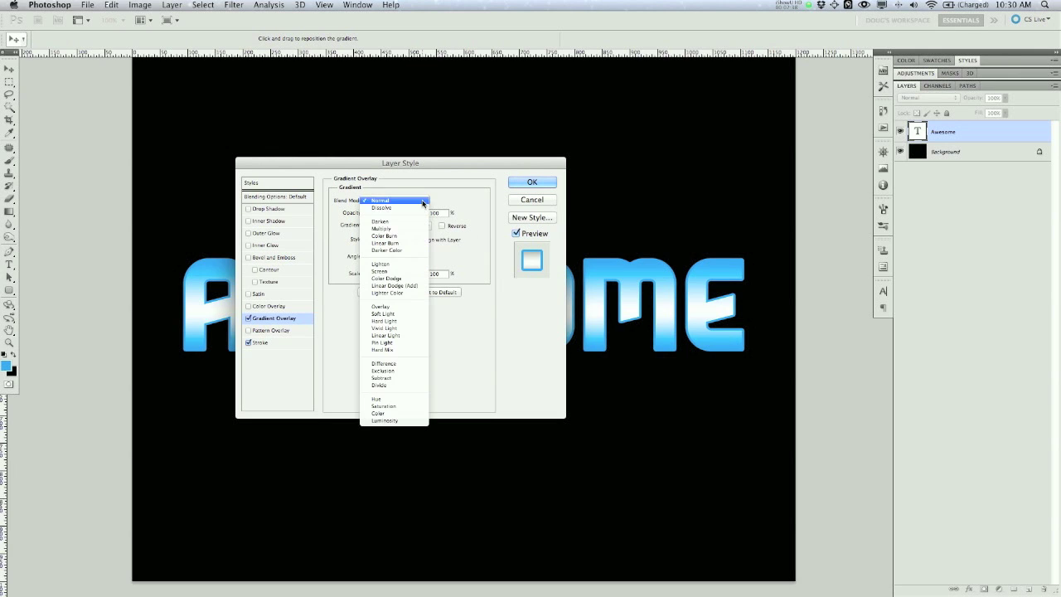
left_click(396, 308)
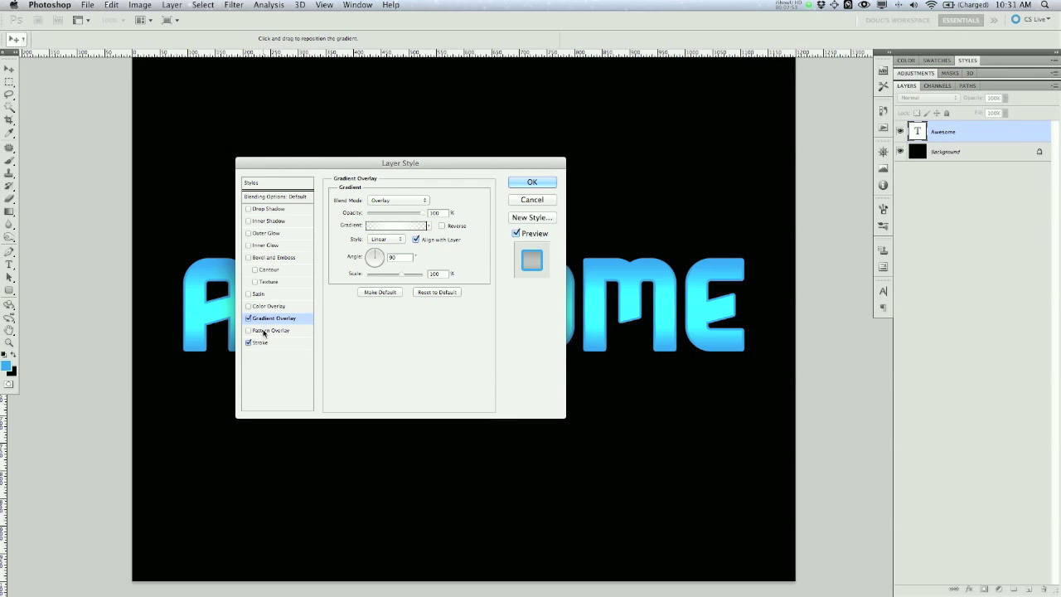
left_click(271, 283)
left_click(391, 212)
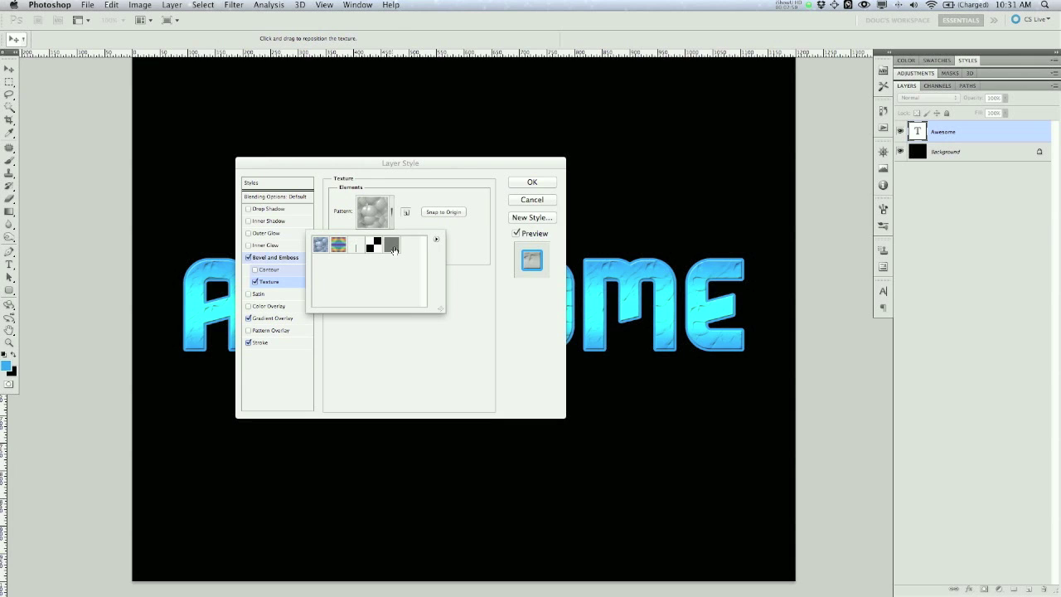
left_click(393, 246)
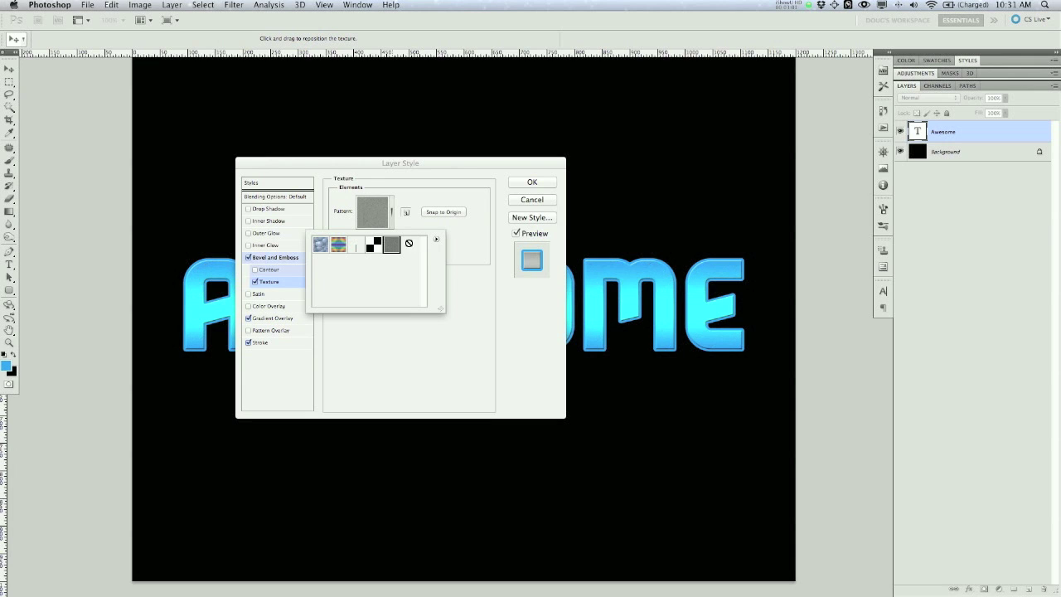
left_click(477, 251)
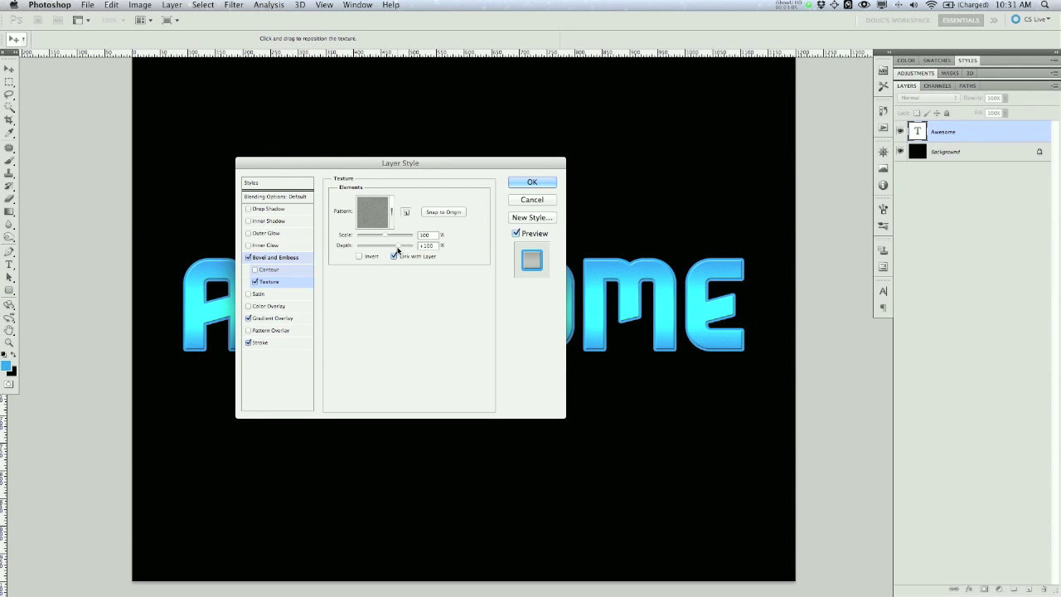
left_click_drag(397, 247, 386, 245)
left_click(249, 257)
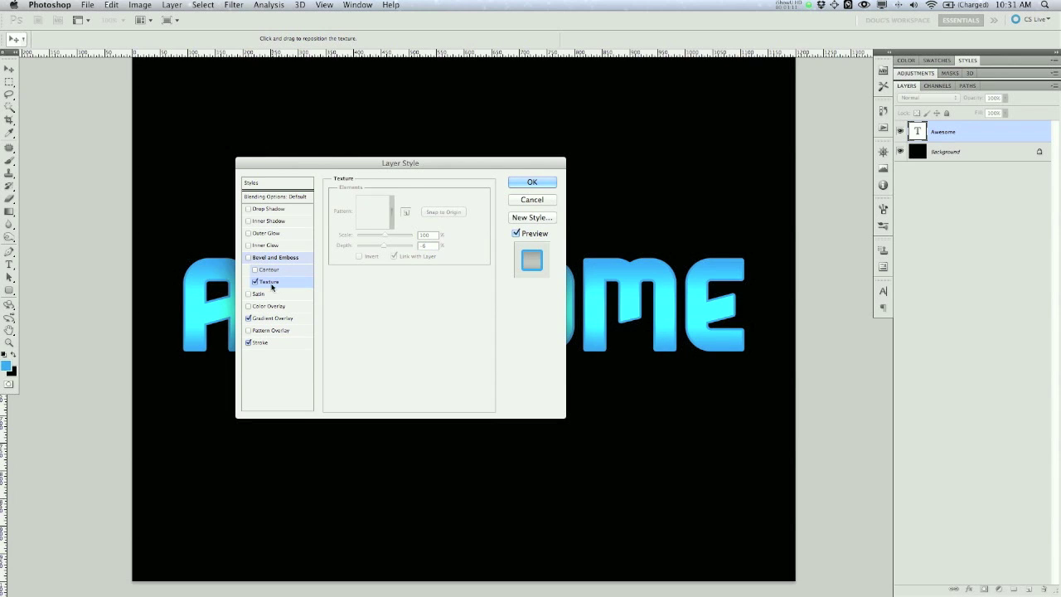
left_click(255, 282)
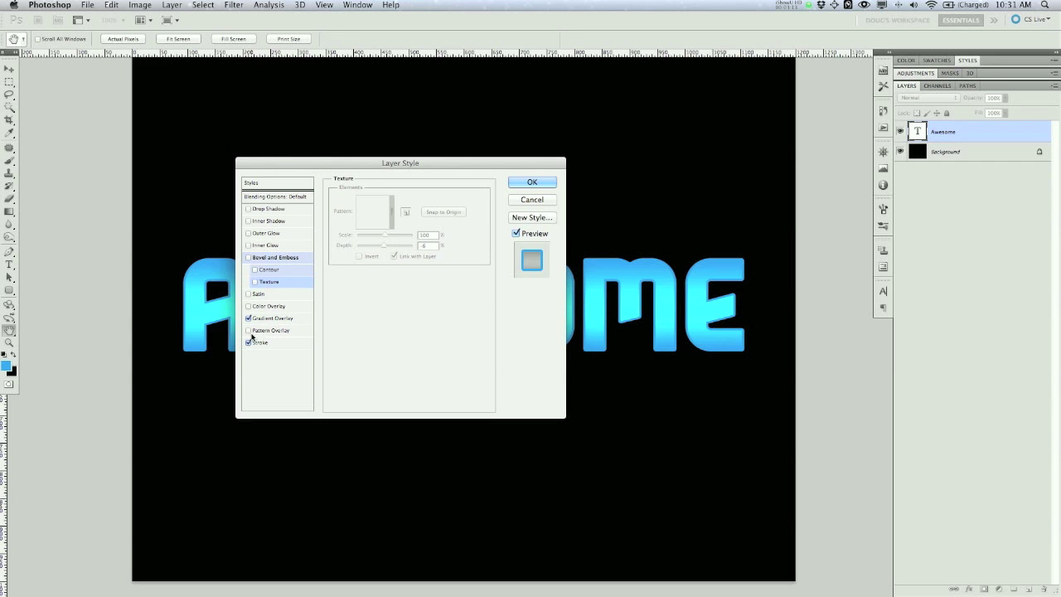
- Add a Pattern Overlay to the text using the plain grey noise pattern, with its blend mode set to Overlay
left_click(261, 331)
left_click(402, 240)
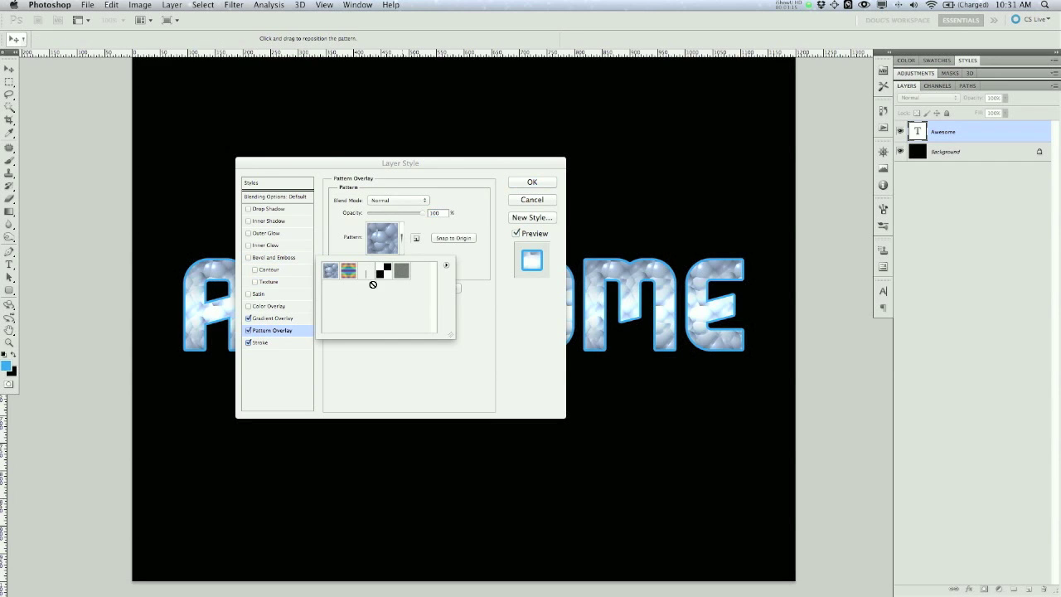
left_click(401, 271)
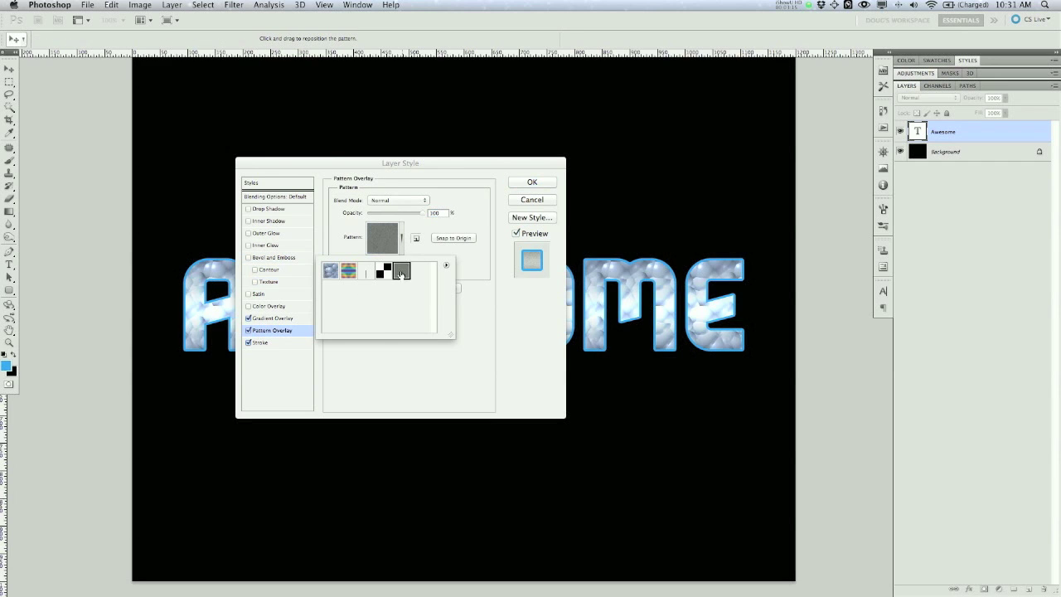
left_click(477, 317)
left_click(424, 200)
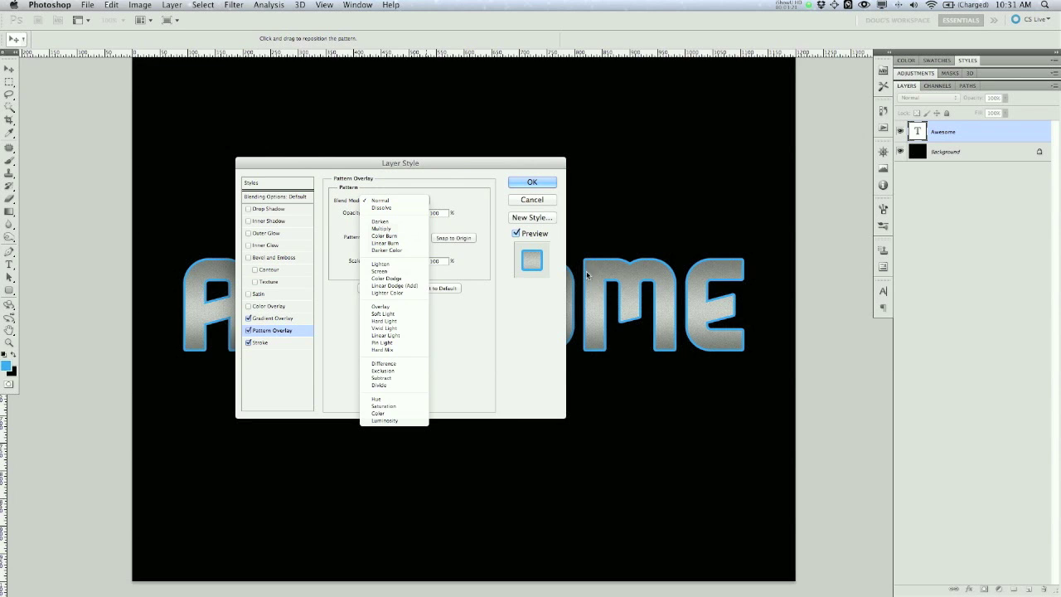
left_click(394, 306)
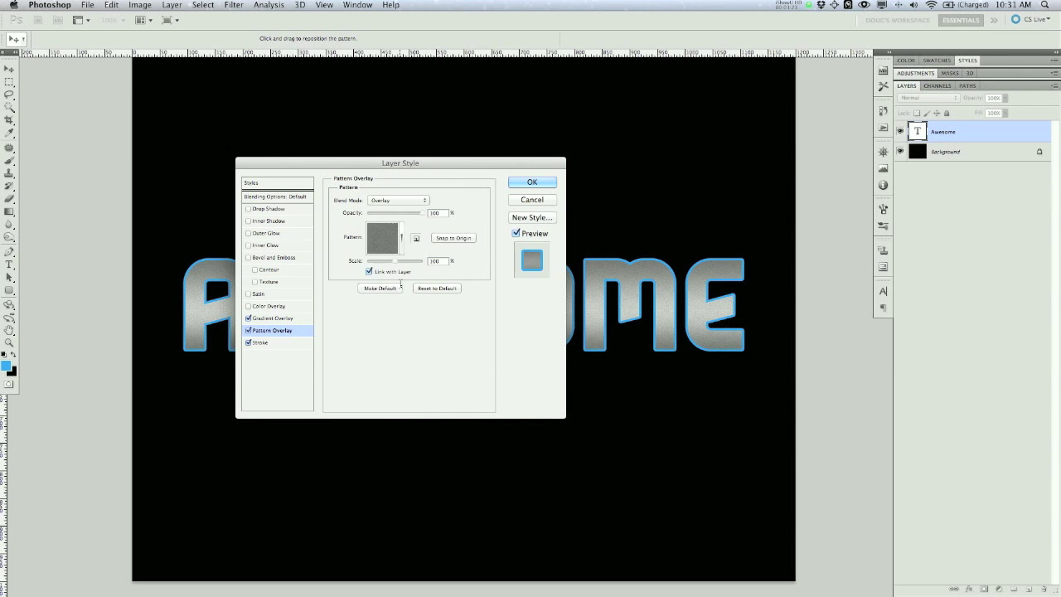
- Lower the Pattern Overlay's opacity to 50% and accept the layer style
left_click(434, 212)
key("shift+Down")
key("shift+Down")
key("shift+Down")
key("shift+Down")
key("shift+Down")
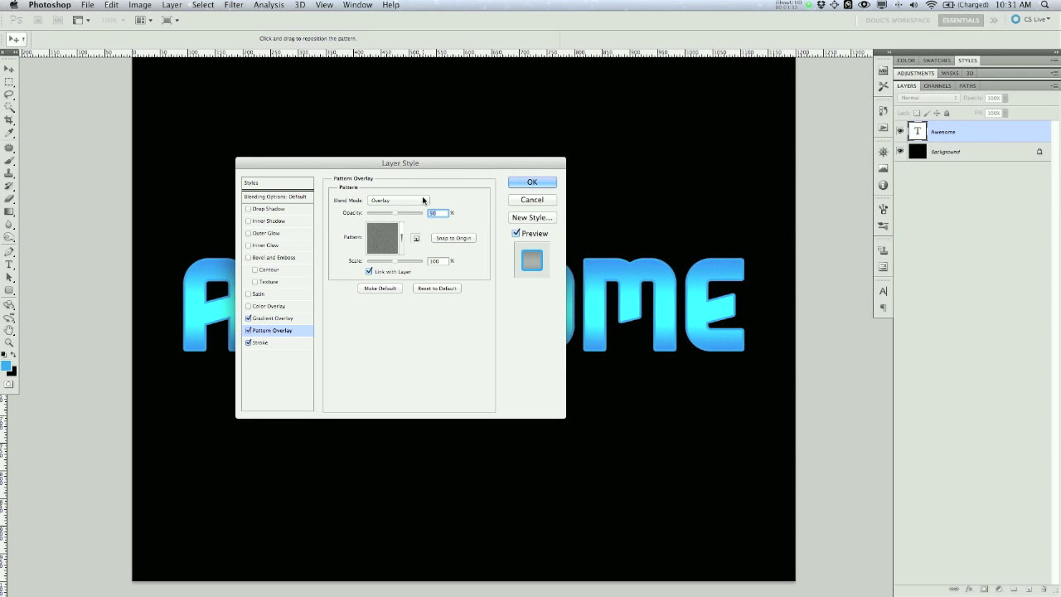
left_click(543, 184)
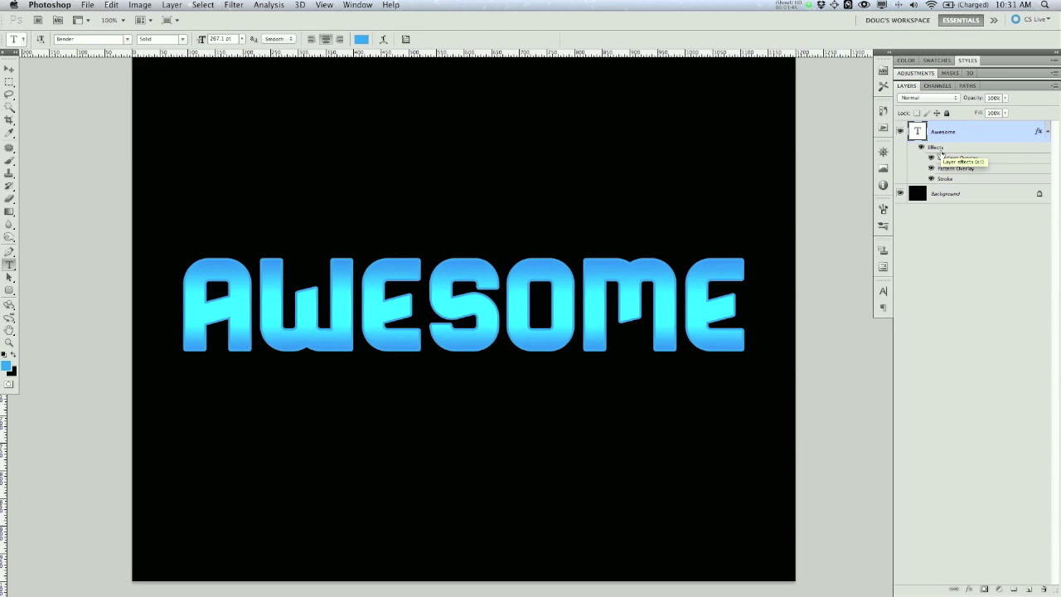
- Rasterise a duplicate of the styled Awesome text by merging it with a new blank layer placed beneath it
key("super+j")
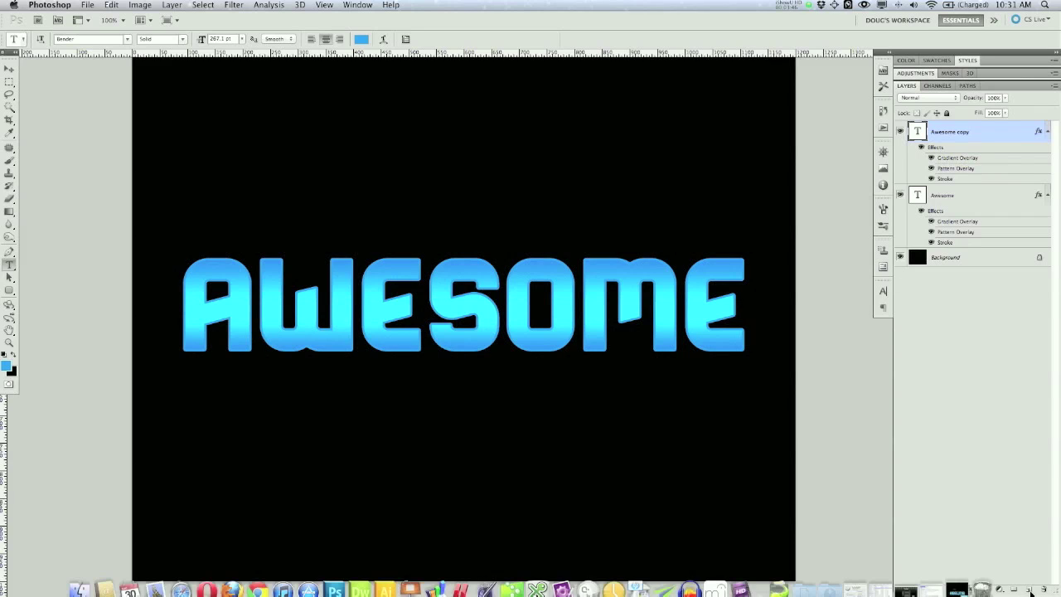
left_click(1028, 588)
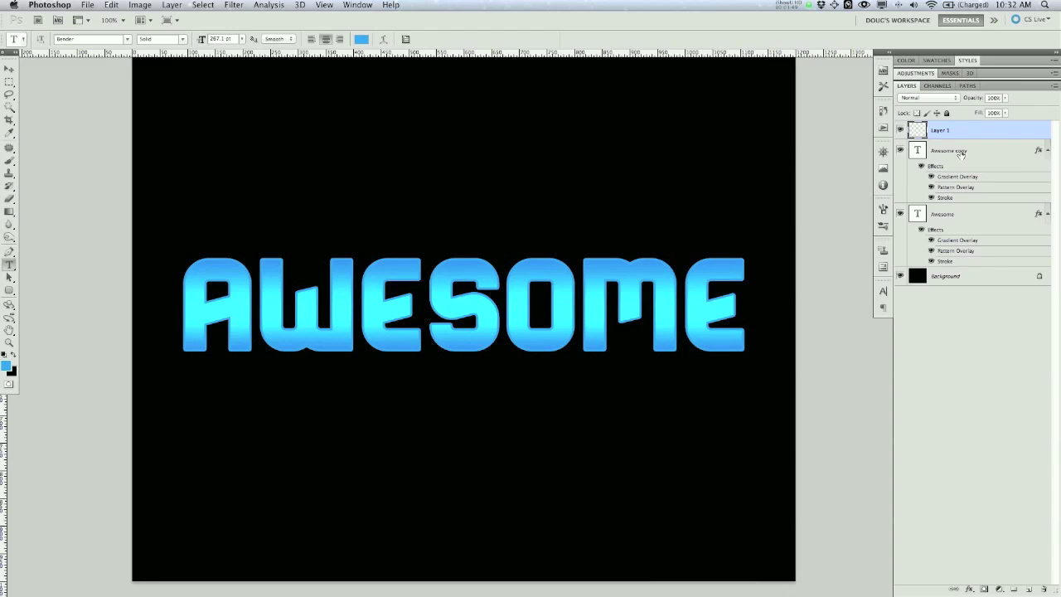
left_click_drag(971, 137, 953, 199)
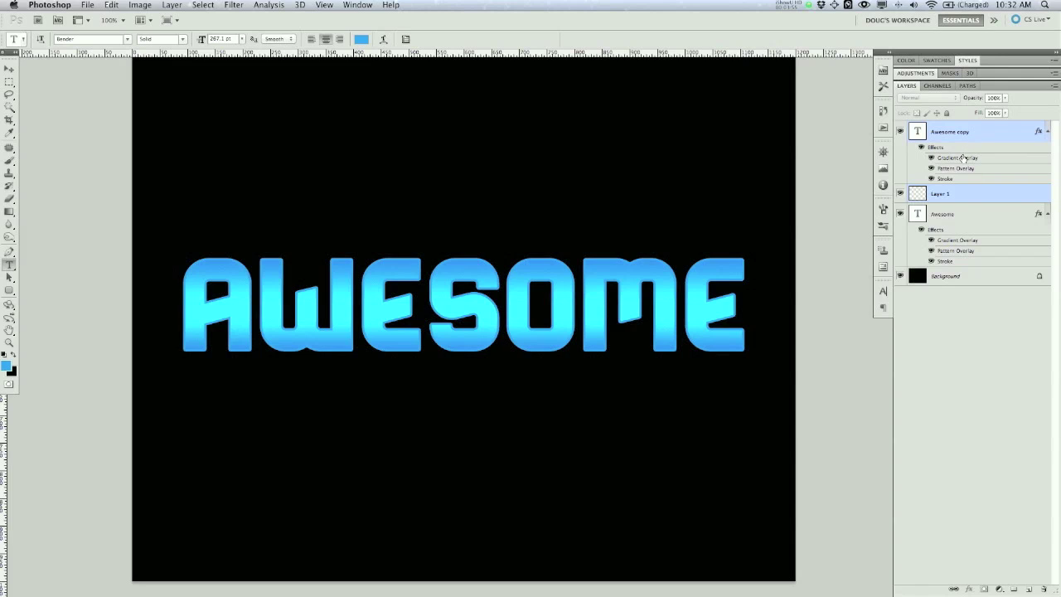
key("super+e")
- Hide the original Awesome text layer and move the rasterised Awesome copy beneath it
left_click(900, 150)
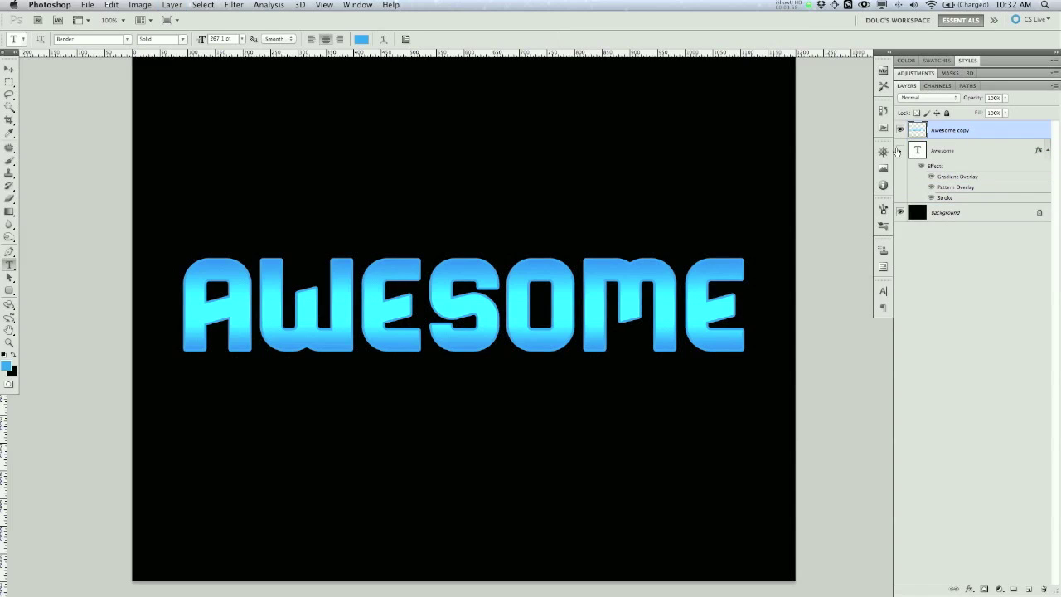
left_click(900, 131)
left_click(900, 131)
left_click_drag(953, 133, 959, 194)
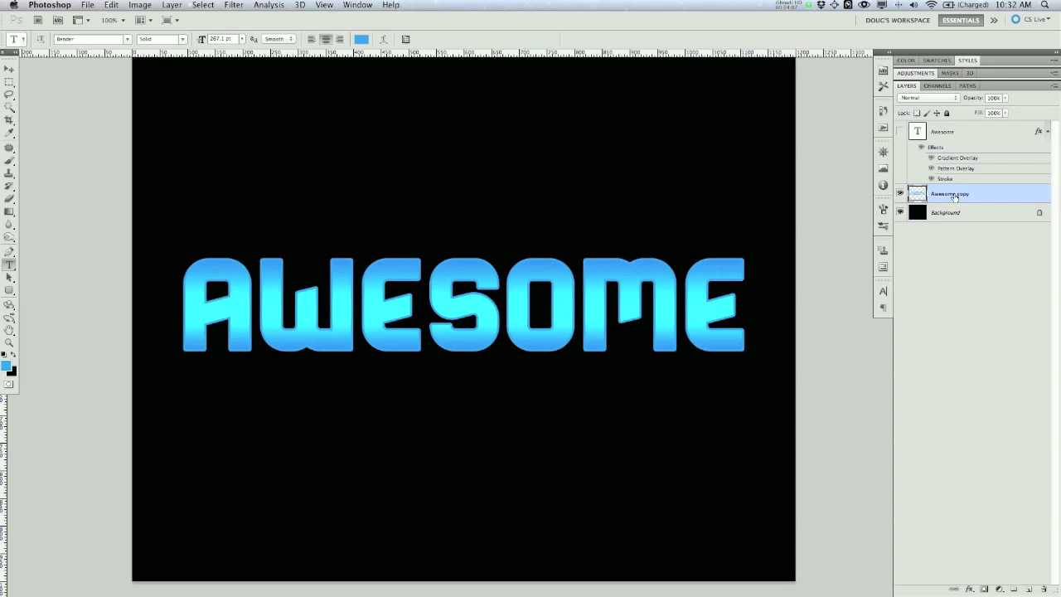
- Lock the transparent pixels of Awesome copy and set the foreground colour to the darker blue #005a8e
left_click(916, 114)
left_click(7, 366)
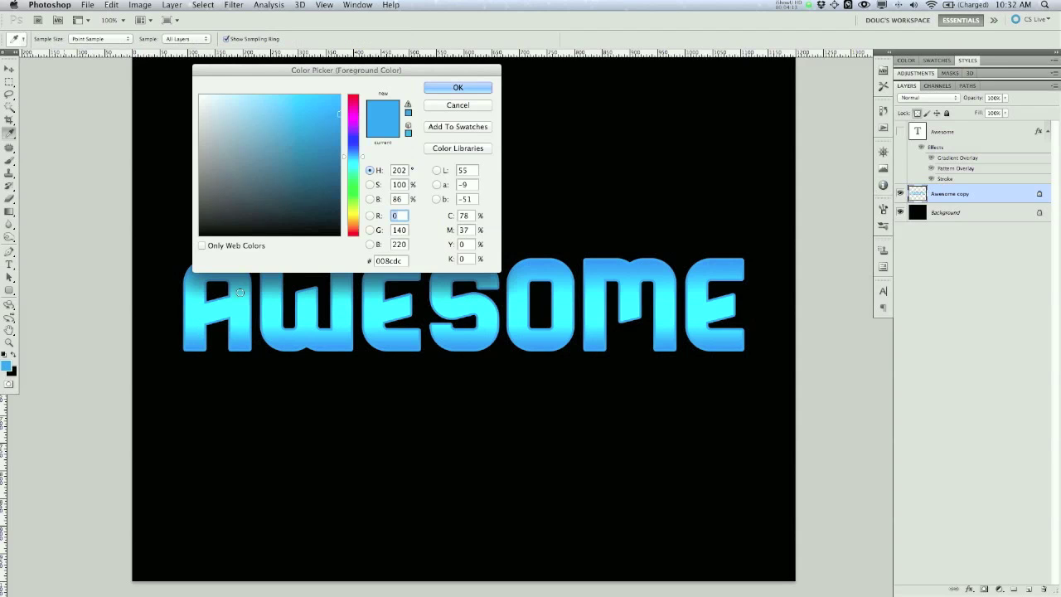
left_click_drag(326, 176, 340, 159)
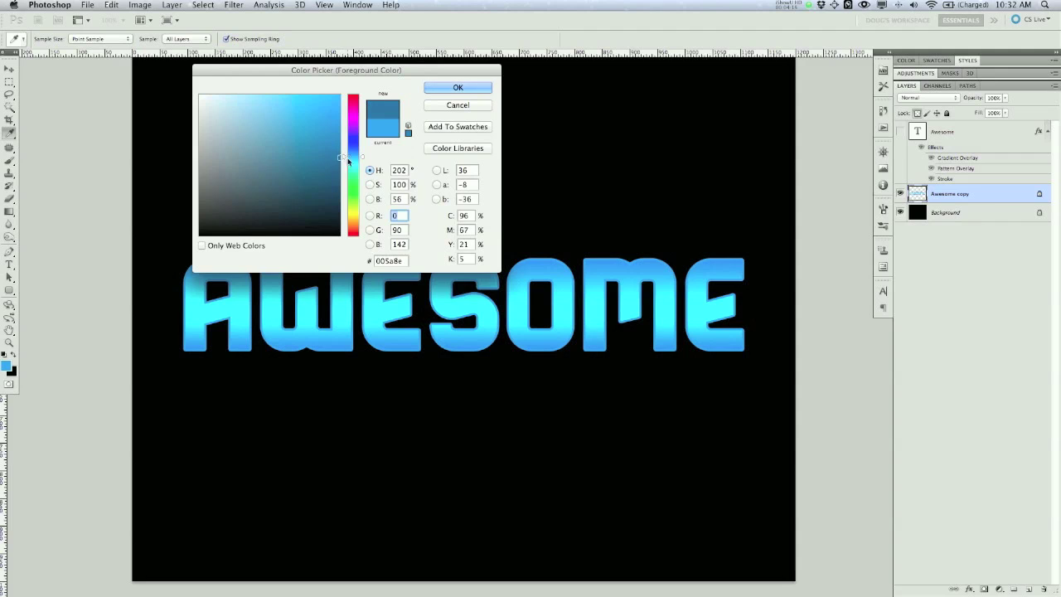
left_click(458, 88)
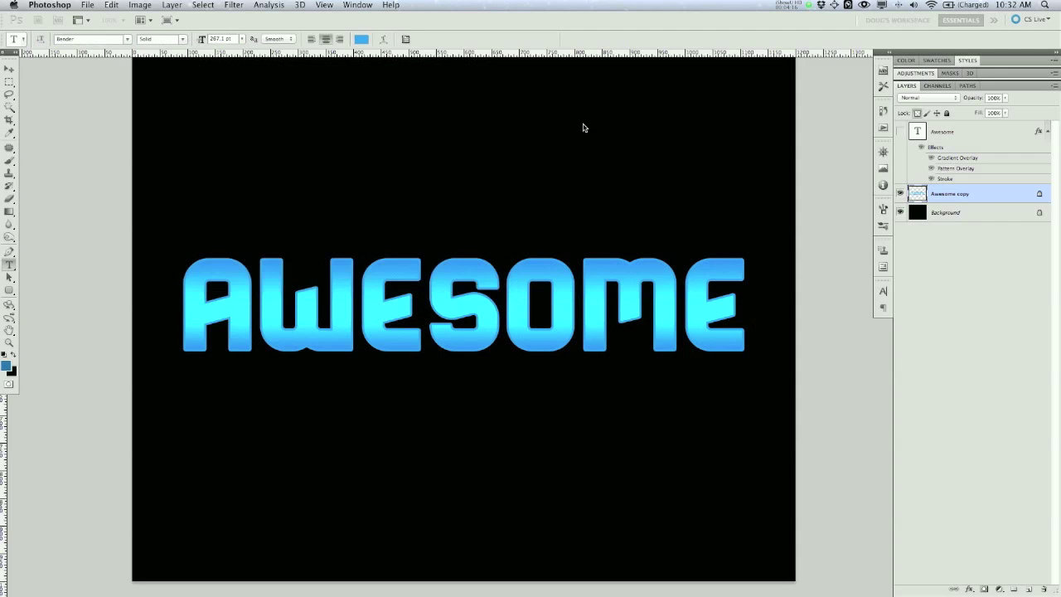
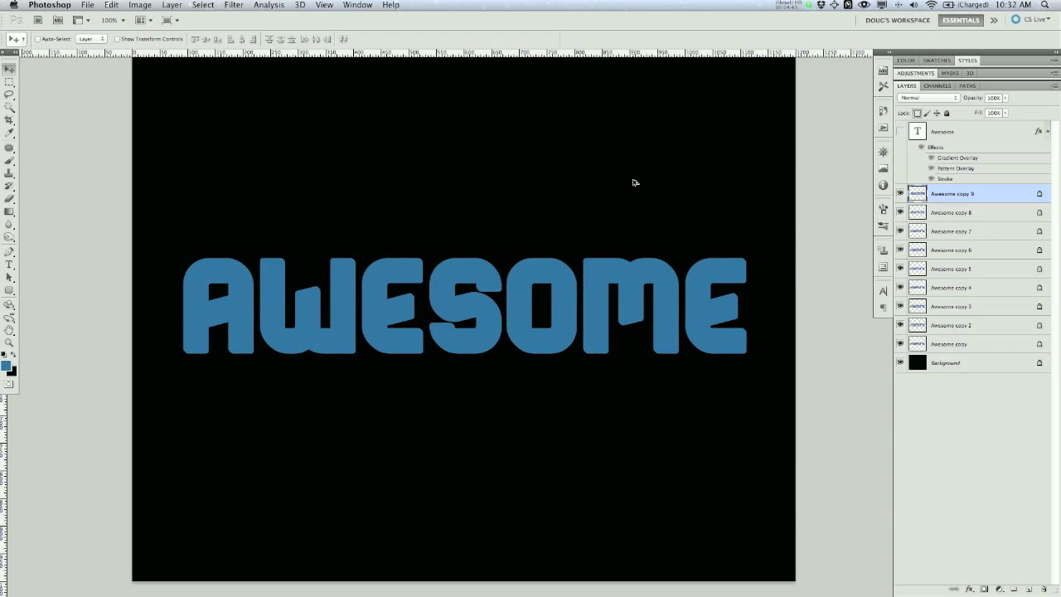
- Extrude the dark blue text diagonally by repeatedly duplicating its layer with small downward and rightward nudges, up to Awesome copy 40
key("alt+Down")
key("alt+Right")
key("alt+Down")
key("alt+Right")
key("alt+Down")
key("alt+Right")
key("alt+Down")
key("alt+Right")
key("alt+Down")
key("alt+Right")
key("alt+Down")
key("alt+Right")
key("alt+Down")
key("alt+Right")
key("alt+Down")
key("alt+Right")
key("alt+Down")
key("alt+Right")
key("alt+Down")
key("alt+Right")
key("alt+Down")
key("alt+Right")
key("alt+Down")
key("alt+Right")
key("alt+Down")
key("alt+Right")
key("alt+Down")
key("alt+Right")
key("alt+Down")
key("alt+Right")
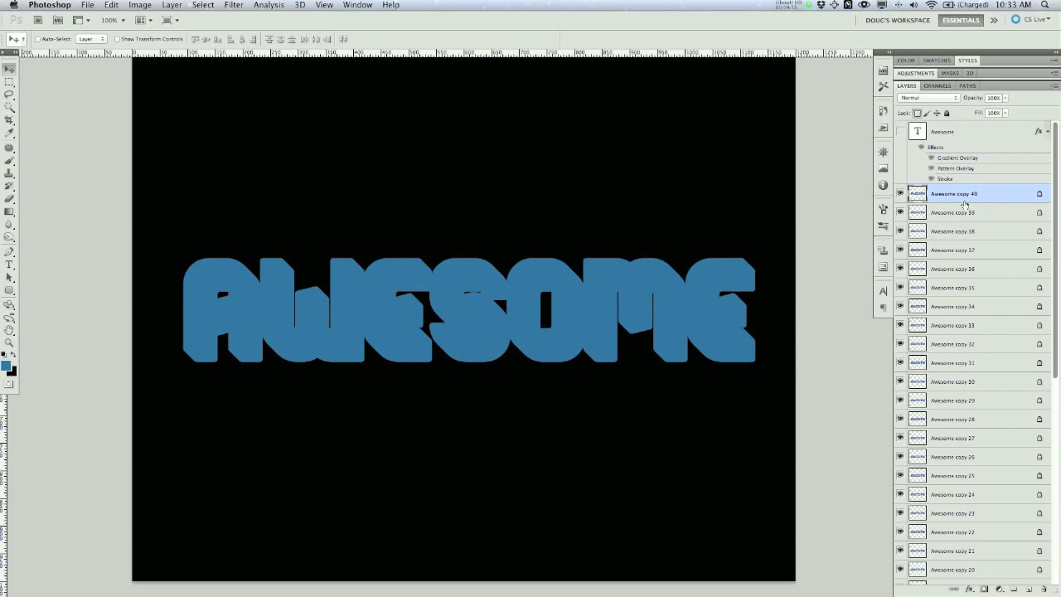
- Merge all the dark blue Awesome copy layers into one layer and show the original text layer again
left_click_drag(1054, 207, 1004, 184)
left_click_drag(1054, 317, 1021, 564)
left_click(985, 557, "shift")
scroll(1040, 445, "up", 3)
scroll(1040, 445, "up", 5)
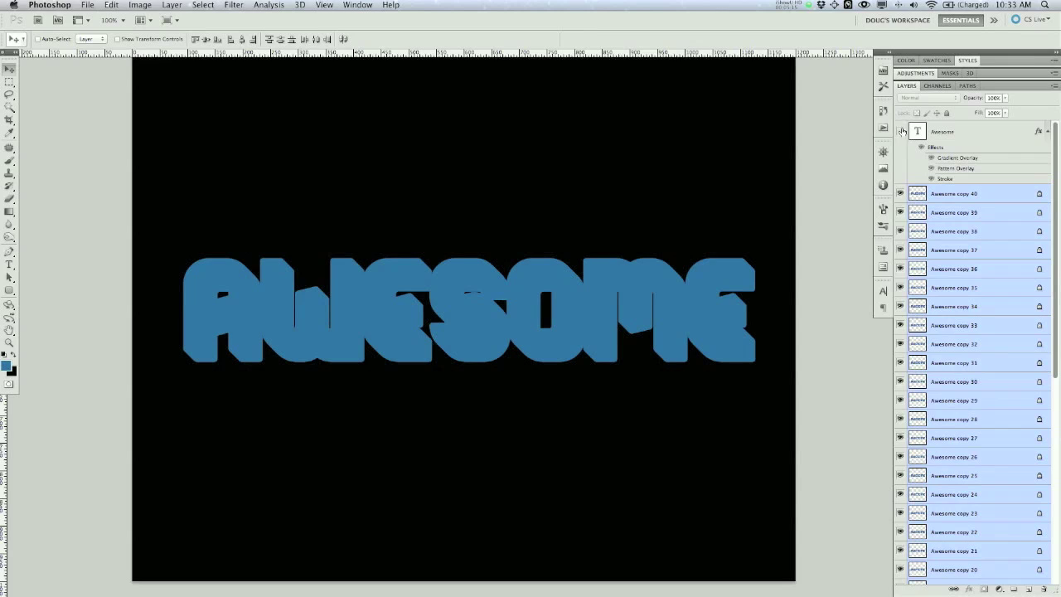
key("super+e")
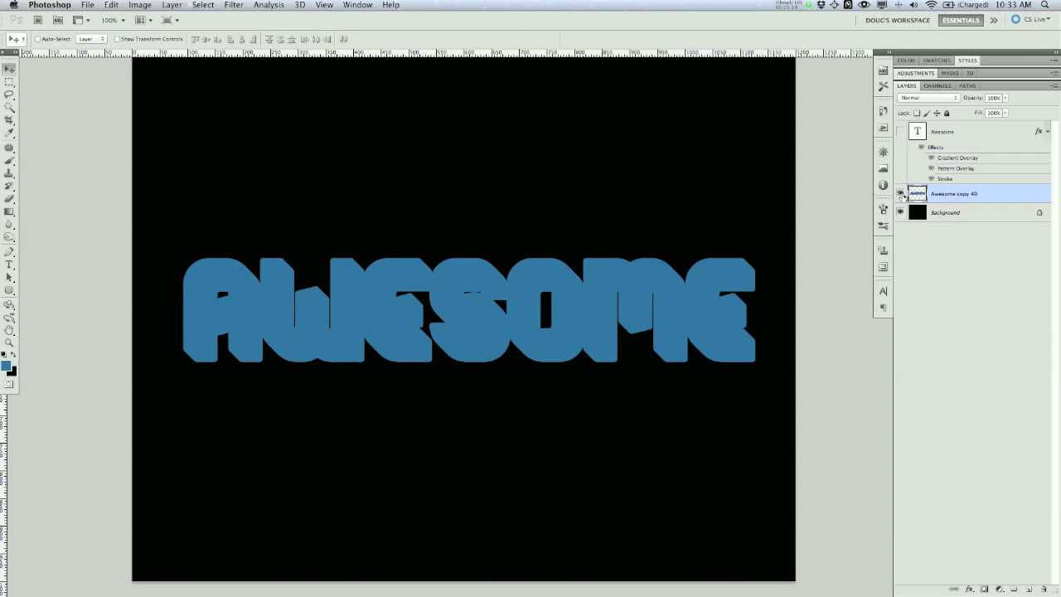
left_click(900, 131)
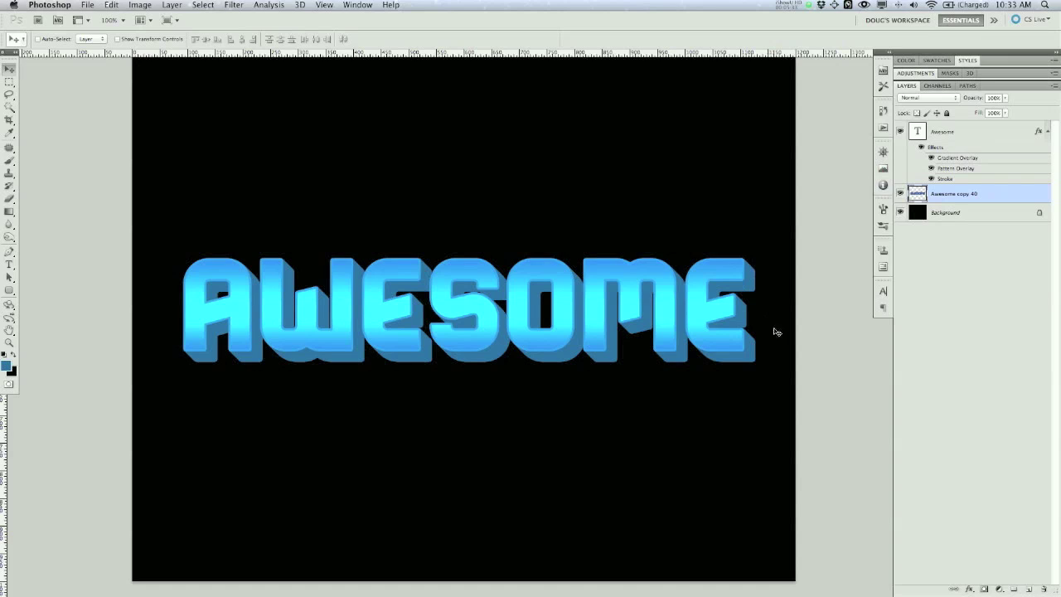
- Rotate the canvas view to 45° with the Rotate View tool
left_click(9, 330)
left_click_drag(12, 334, 37, 340)
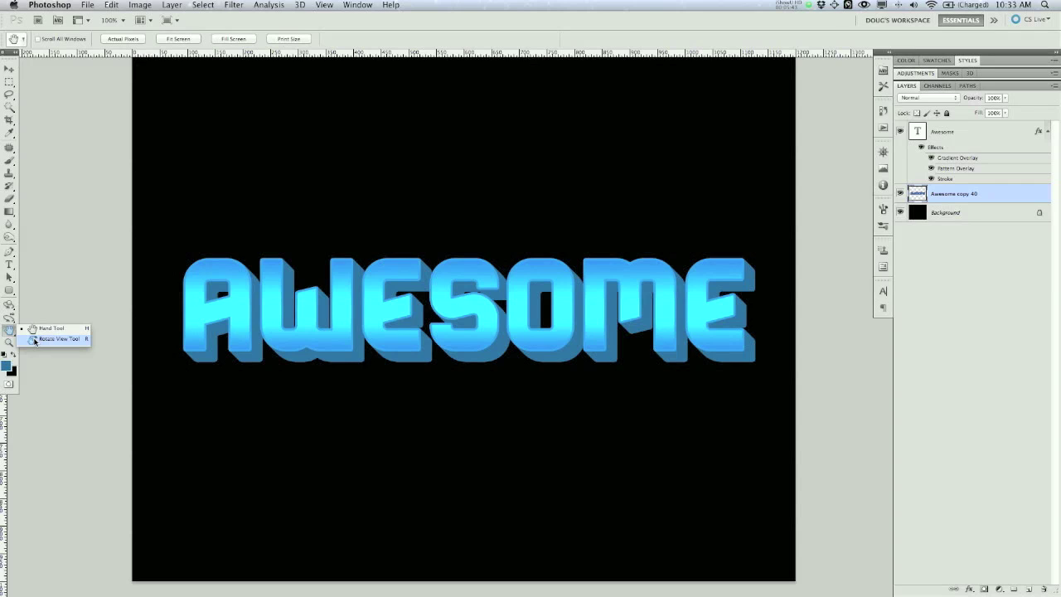
left_click_drag(34, 340, 35, 340)
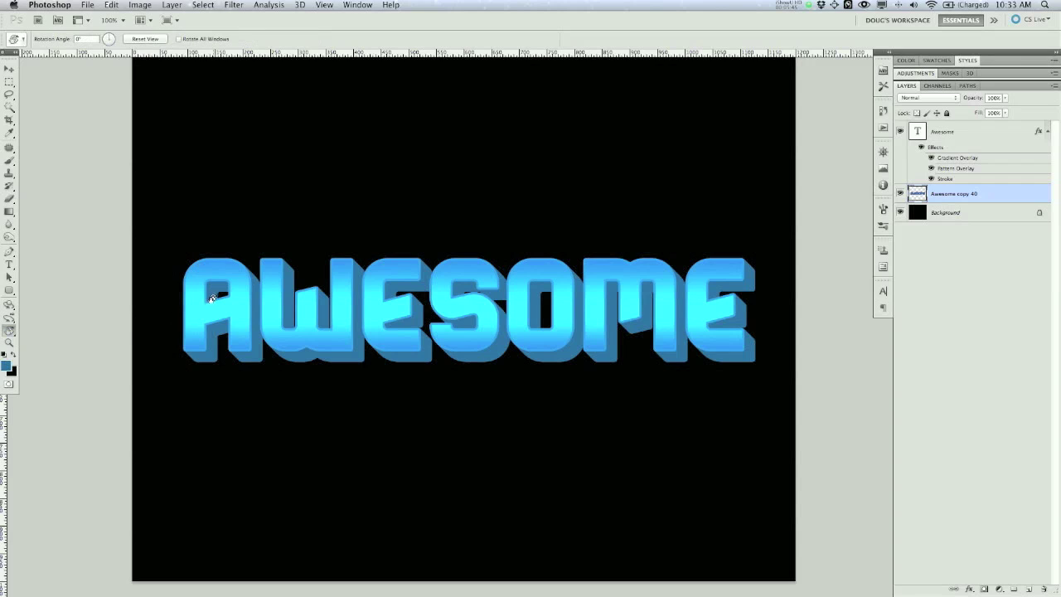
left_click_drag(207, 326, 303, 121)
left_click_drag(400, 150, 425, 262)
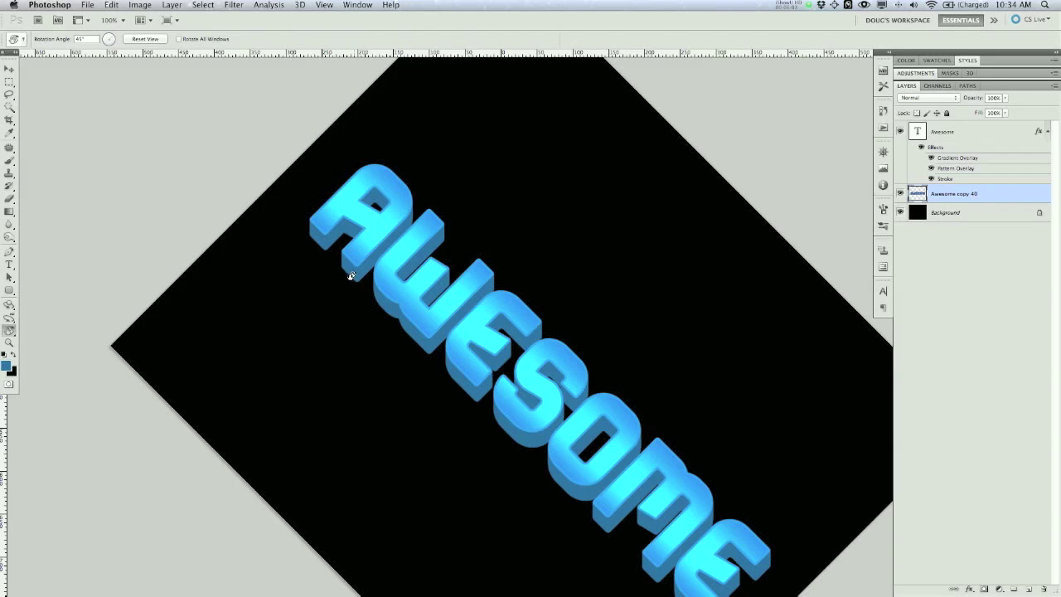
- Switch to the Brush tool with white as the foreground colour and check its soft round 20 px tip
key("b")
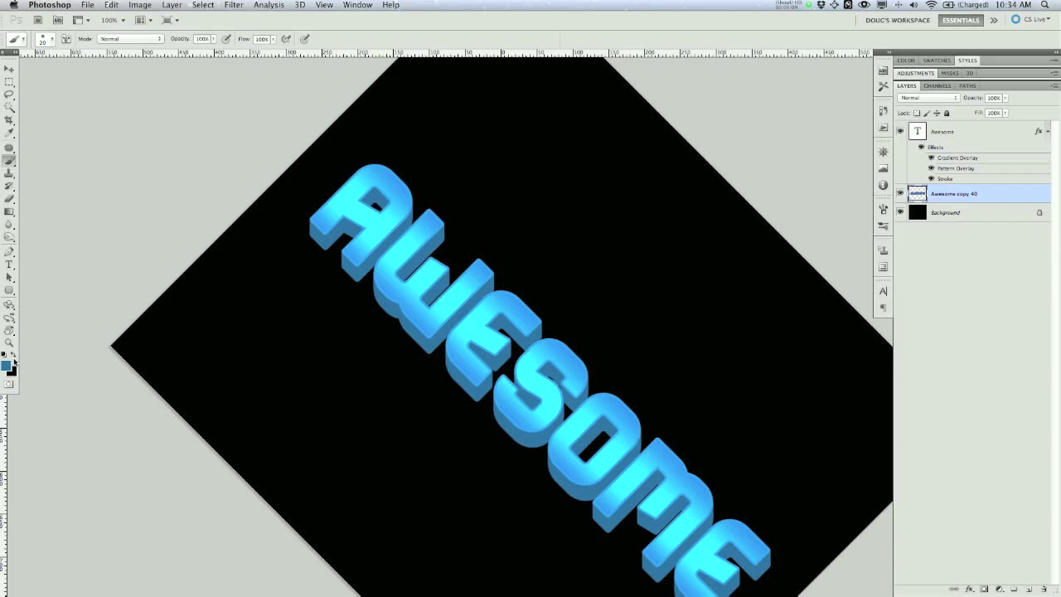
key("d")
key("x")
right_click(547, 215)
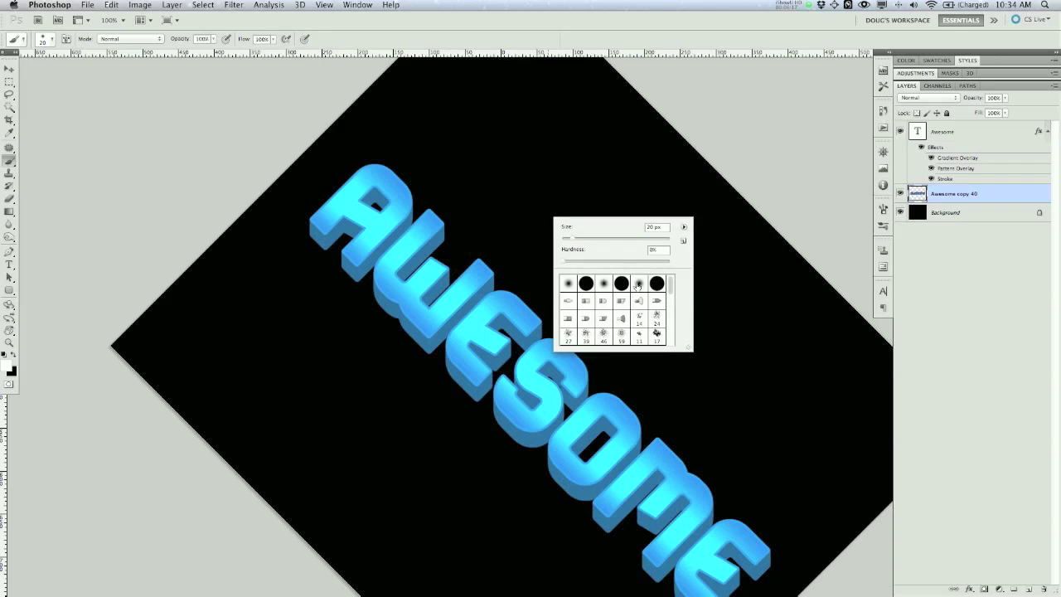
left_click(844, 177)
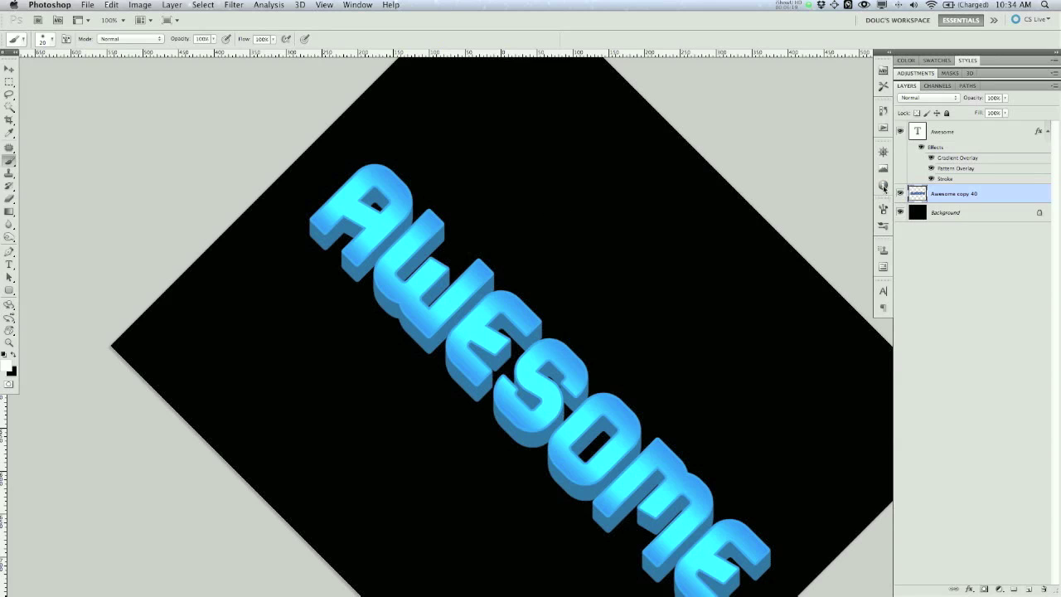
- Enable Noise and disable Transfer in the brush settings
left_click(882, 226)
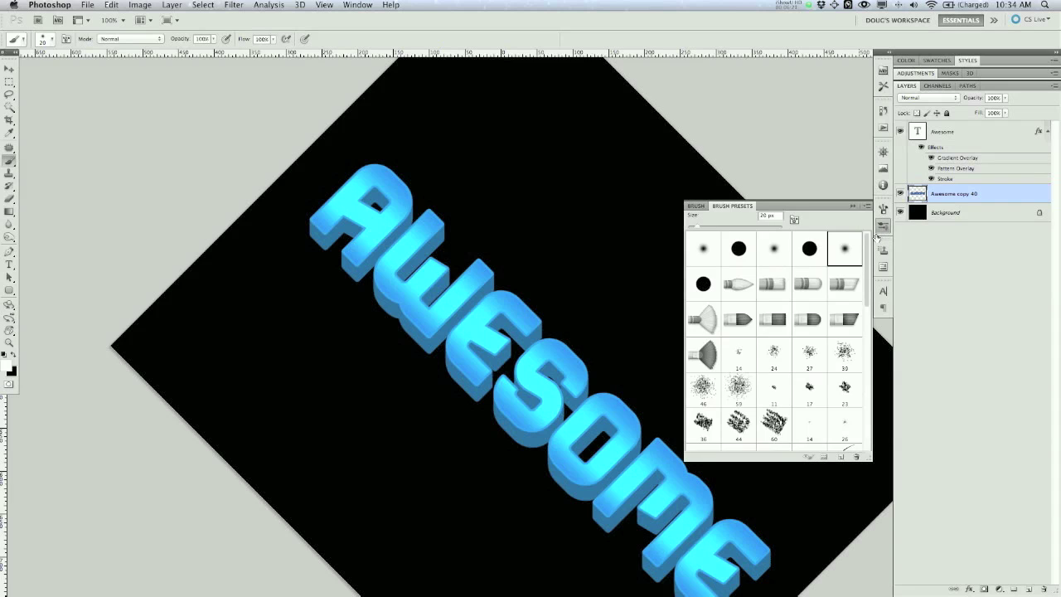
left_click(883, 211)
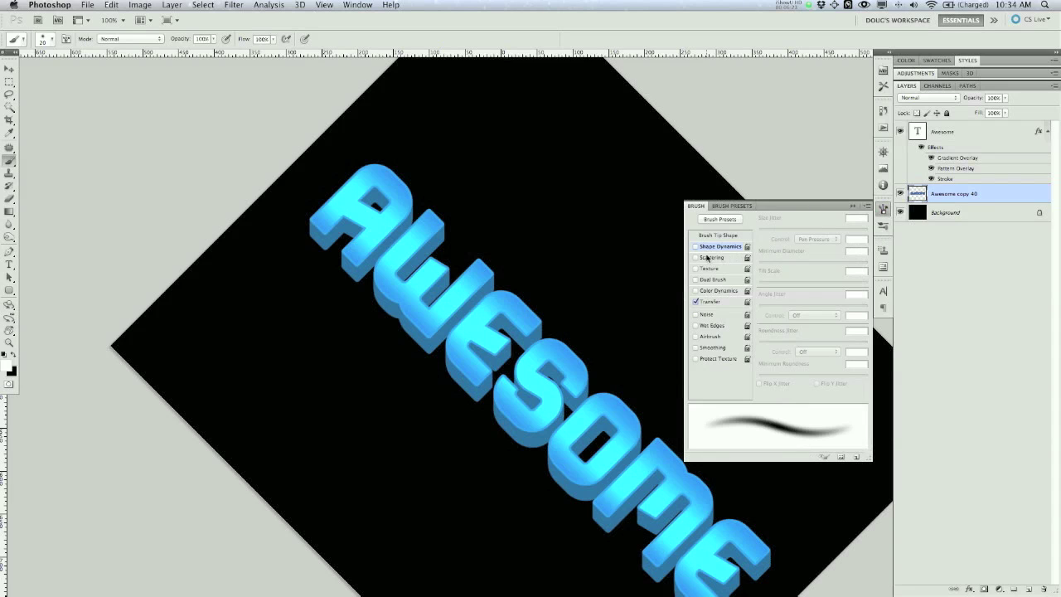
left_click(704, 317)
left_click(696, 303)
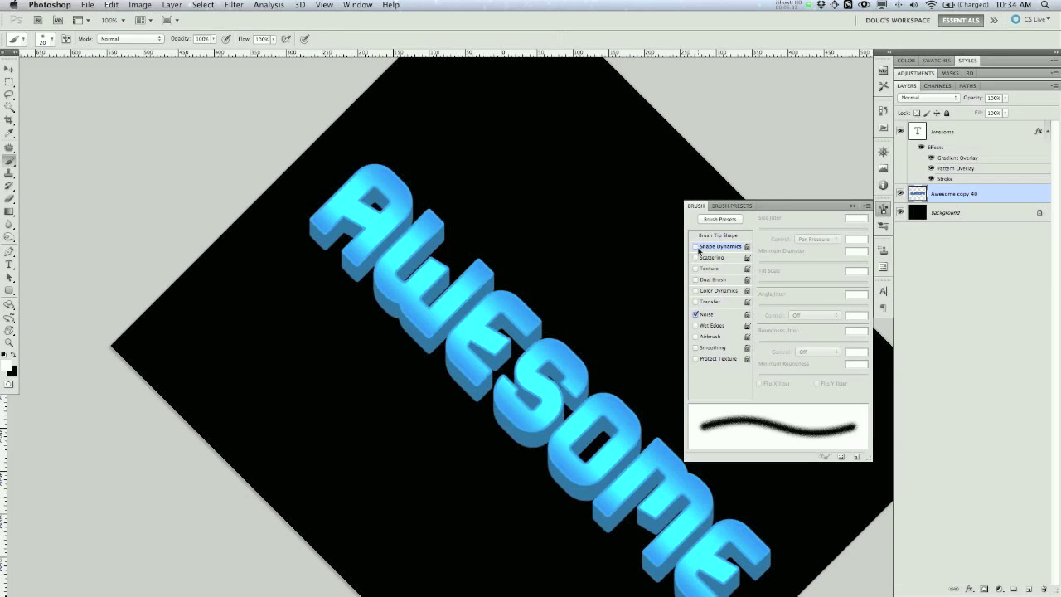
- Enable Shape Dynamics in the brush settings with a minimum diameter of 38%
left_click(709, 247)
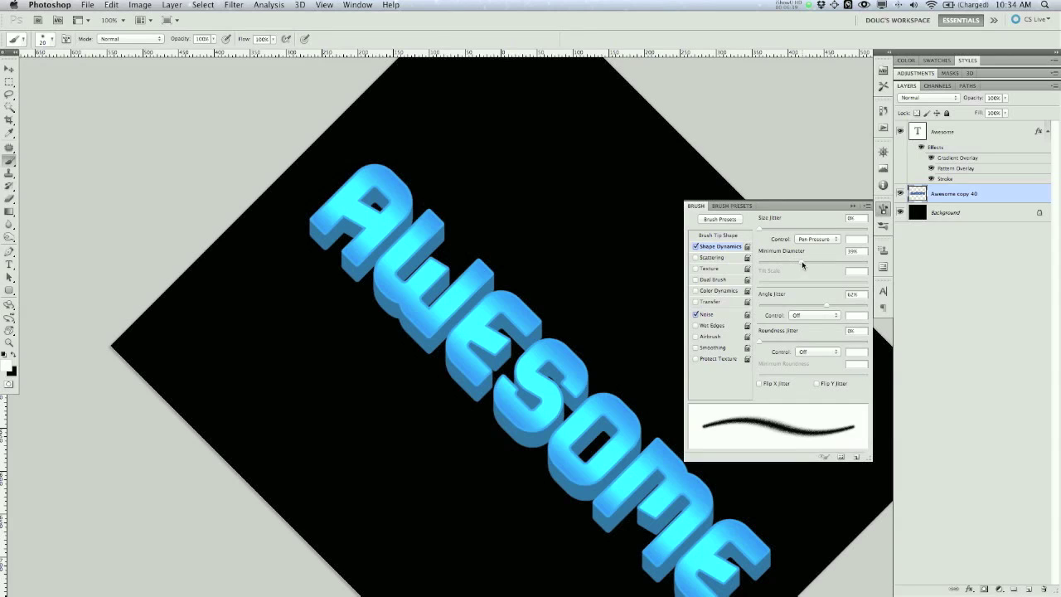
left_click_drag(800, 264, 800, 265)
key("F5")
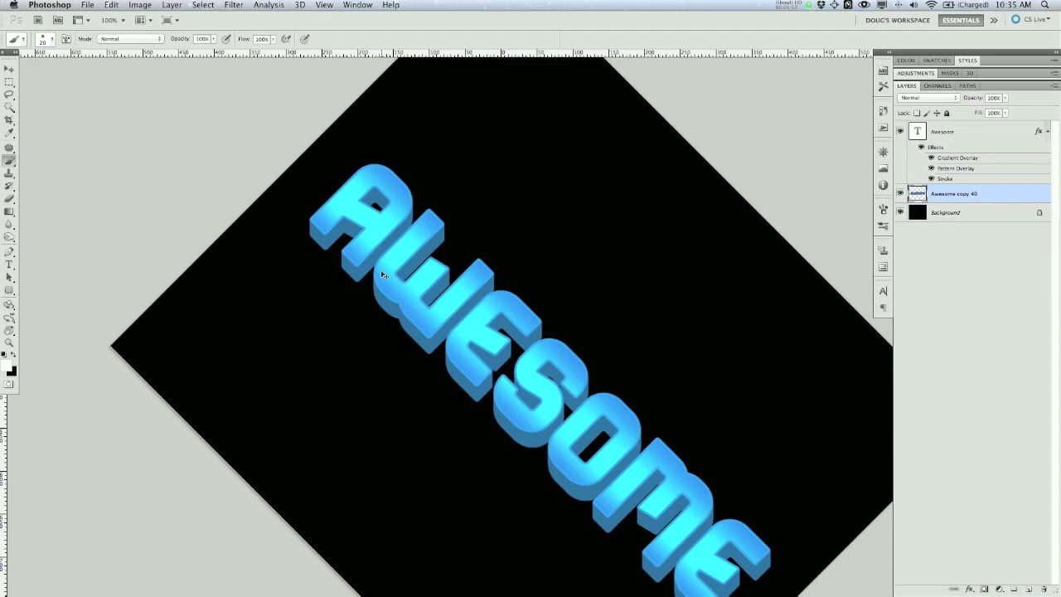
- Add a new layer above the merged Awesome copy layer, clip it to that layer and name it Highlights
key("super+plus")
key("super+plus")
left_click_drag(285, 218, 505, 419)
left_click_drag(498, 300, 509, 321)
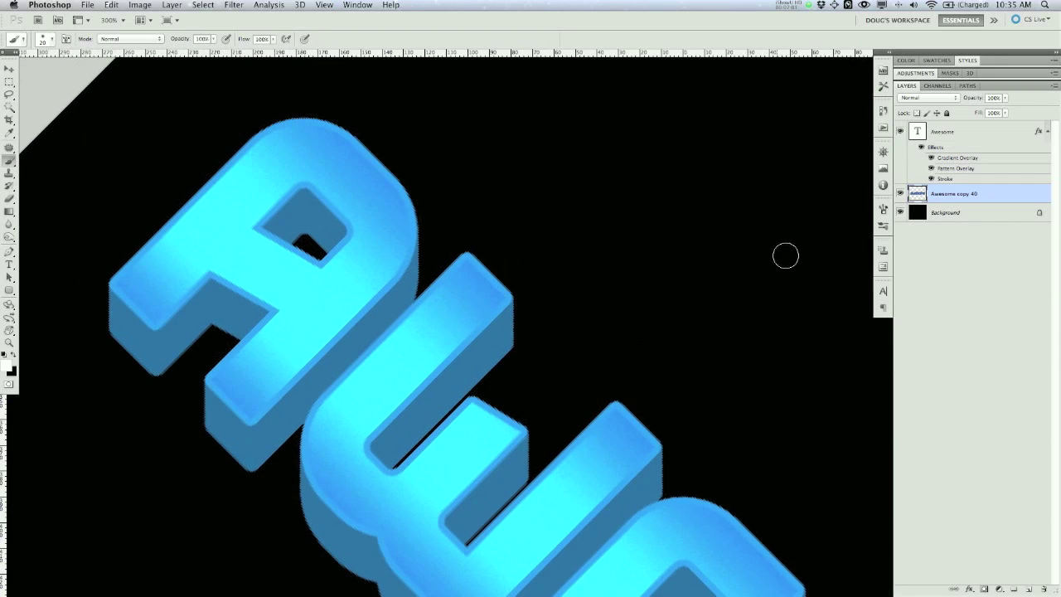
left_click(1028, 589)
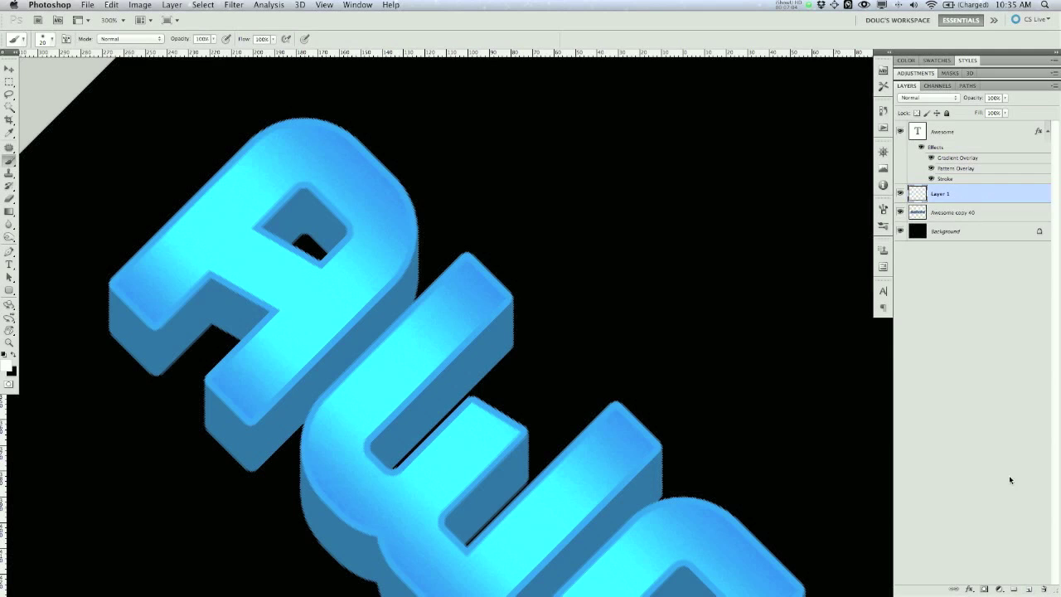
left_click(971, 202)
double_click(952, 194)
type("Hi")
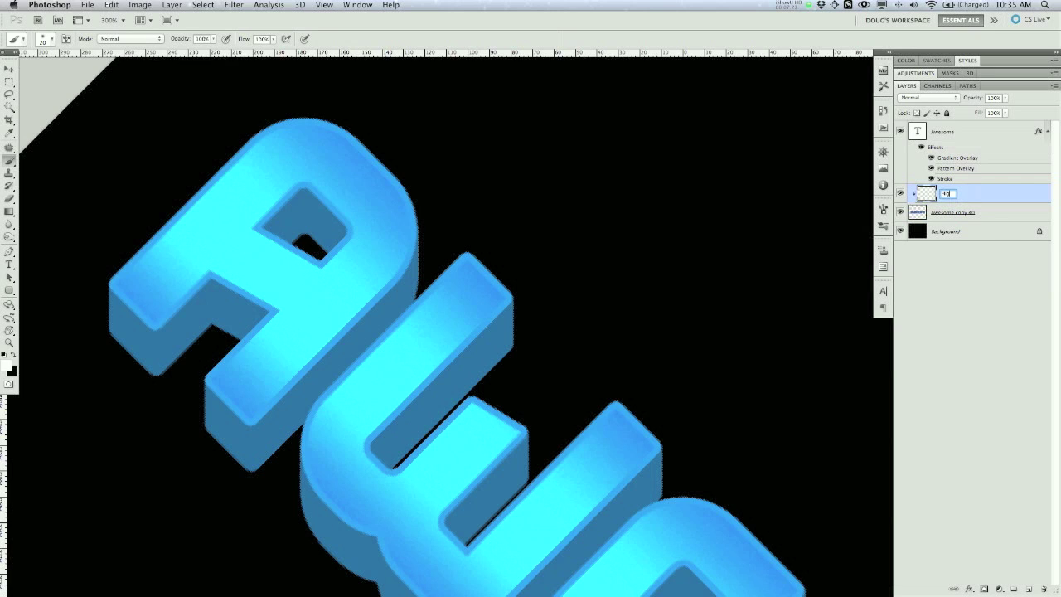
type("ghligh")
key("Return")
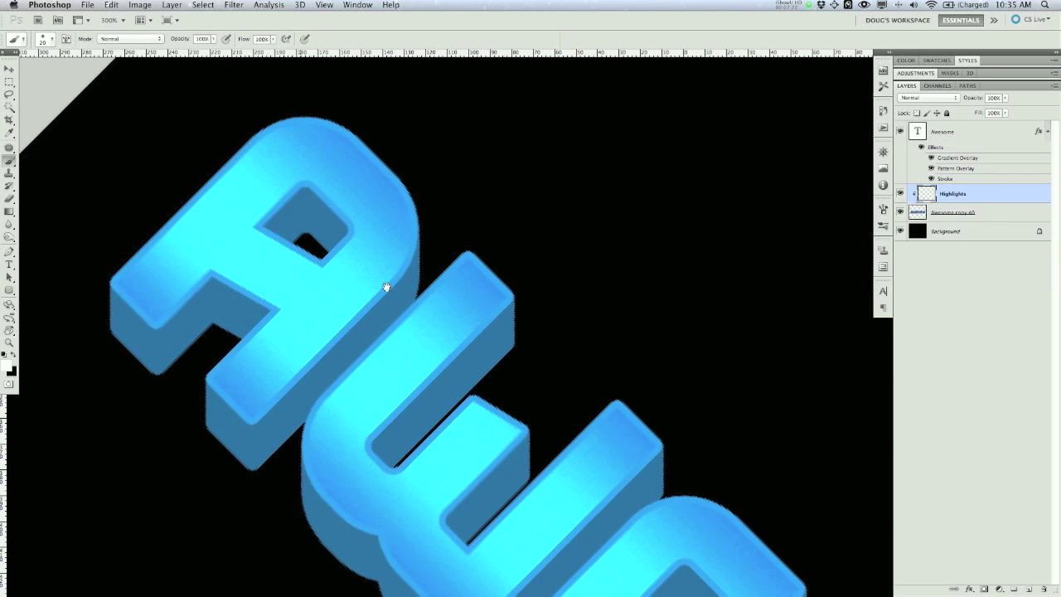
- Paint white highlights along the extruded corner edges of the A's two legs, using a 10 px brush for the outer edges
left_click_drag(248, 330, 392, 282)
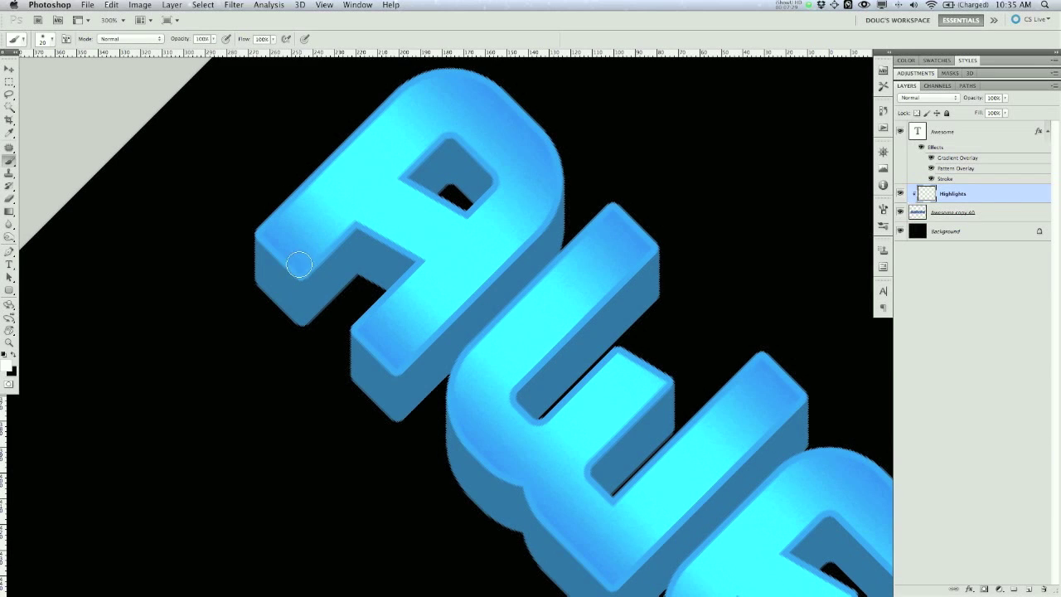
left_click_drag(300, 276, 306, 355)
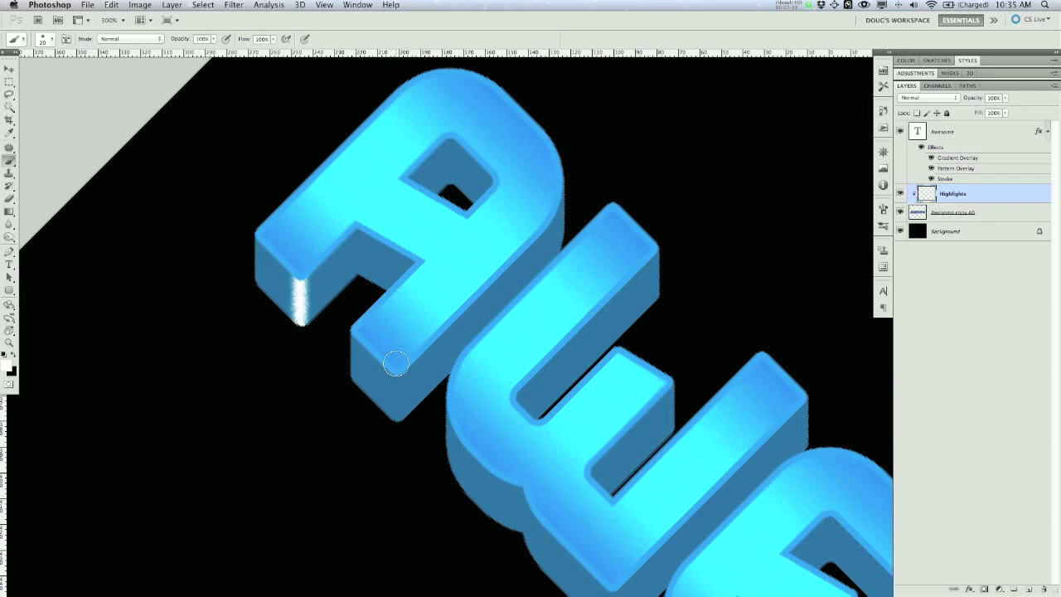
left_click_drag(395, 365, 400, 420)
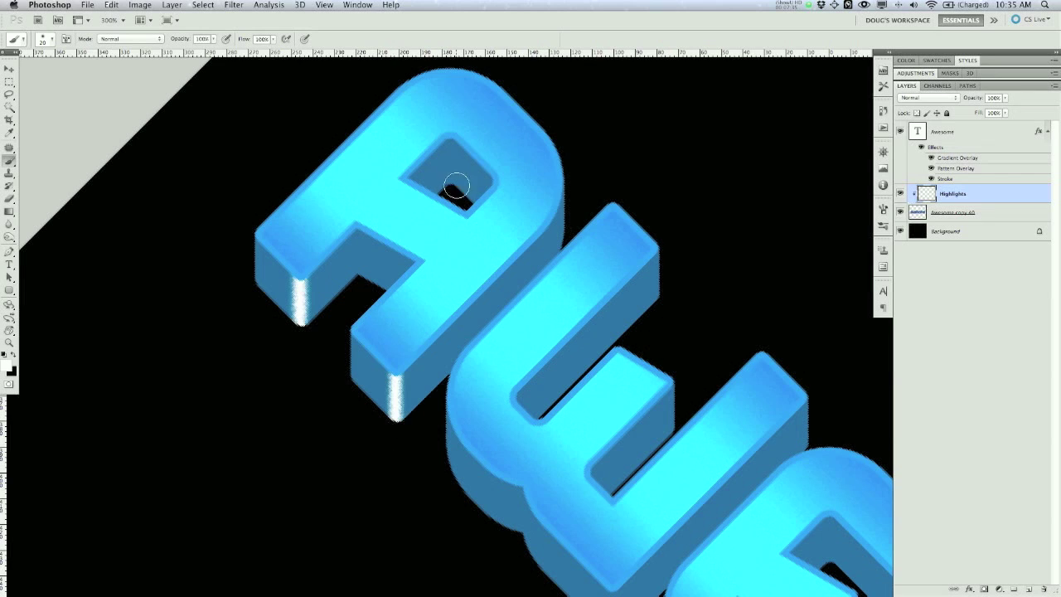
key("bracketleft")
left_click_drag(256, 224, 257, 289)
left_click_drag(442, 351, 385, 235)
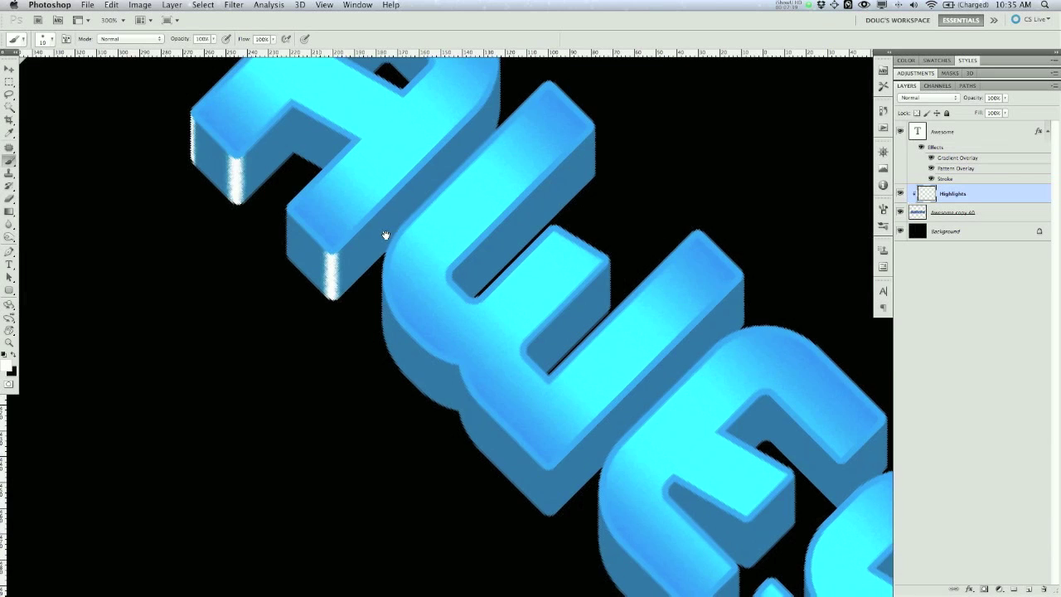
left_click_drag(289, 201, 290, 262)
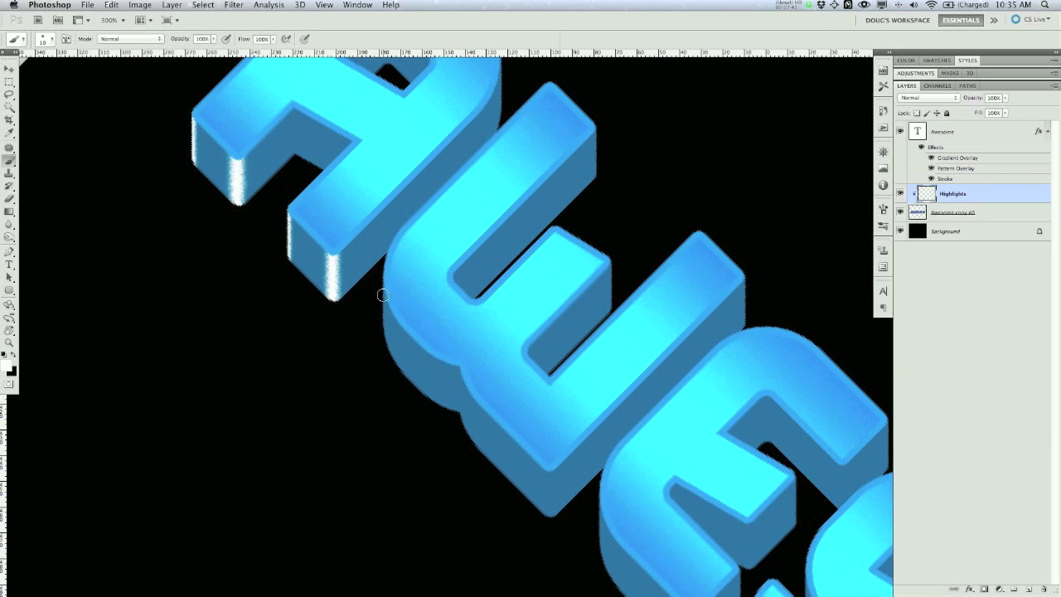
- Paint white highlights on the W's two lower-left extruded curves and its bottom corner edge
left_click_drag(386, 284, 386, 355)
left_click_drag(464, 377, 465, 439)
mouse_move(522, 469)
left_mouse_down()
mouse_move(456, 303)
mouse_move(484, 373)
left_mouse_up()
left_click_drag(650, 219, 601, 308)
left_click_drag(594, 159, 615, 308)
- Paint a wider white highlight down the extruded right curve of the A with a 20 px brush
left_click_drag(397, 180, 398, 230)
key("super+z")
key("bracketright")
key("bracketright")
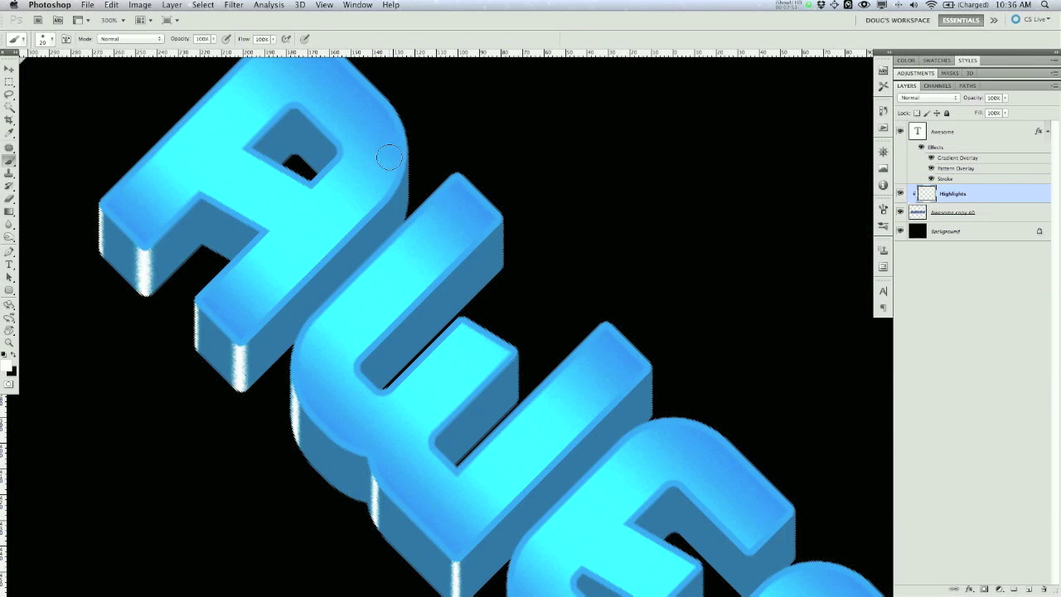
left_click_drag(392, 192, 393, 233)
- Paint thin white highlights with a smaller brush on the right-hand extruded edges of the W's arms
mouse_move(468, 280)
left_mouse_down()
mouse_move(406, 160)
mouse_move(373, 135)
left_mouse_up()
key("bracketleft")
key("bracketleft")
key("bracketleft")
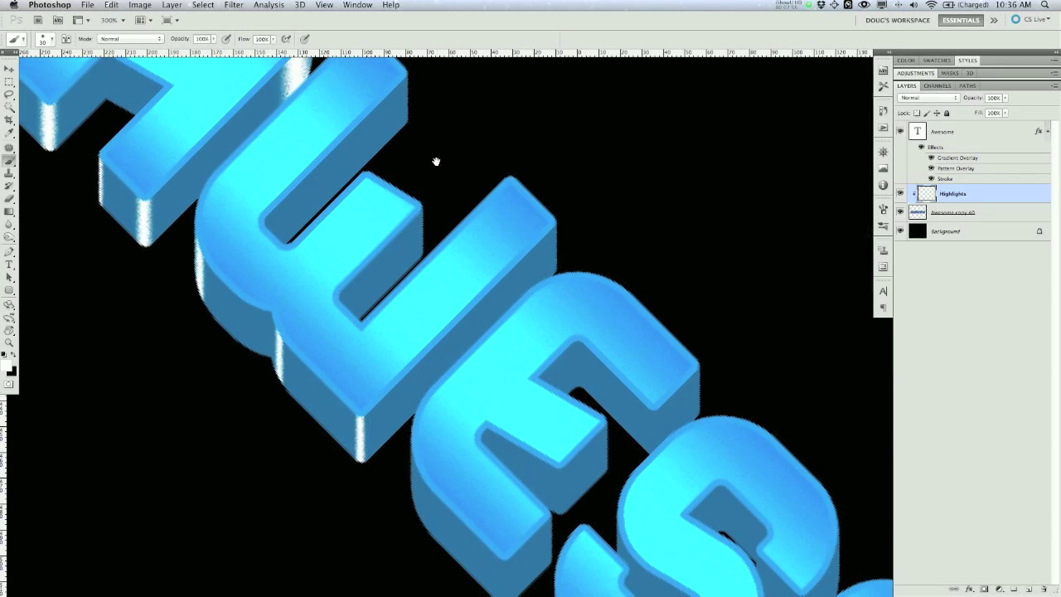
key("bracketleft")
scroll(403, 73, "up", 2)
scroll(403, 72, "up", 4)
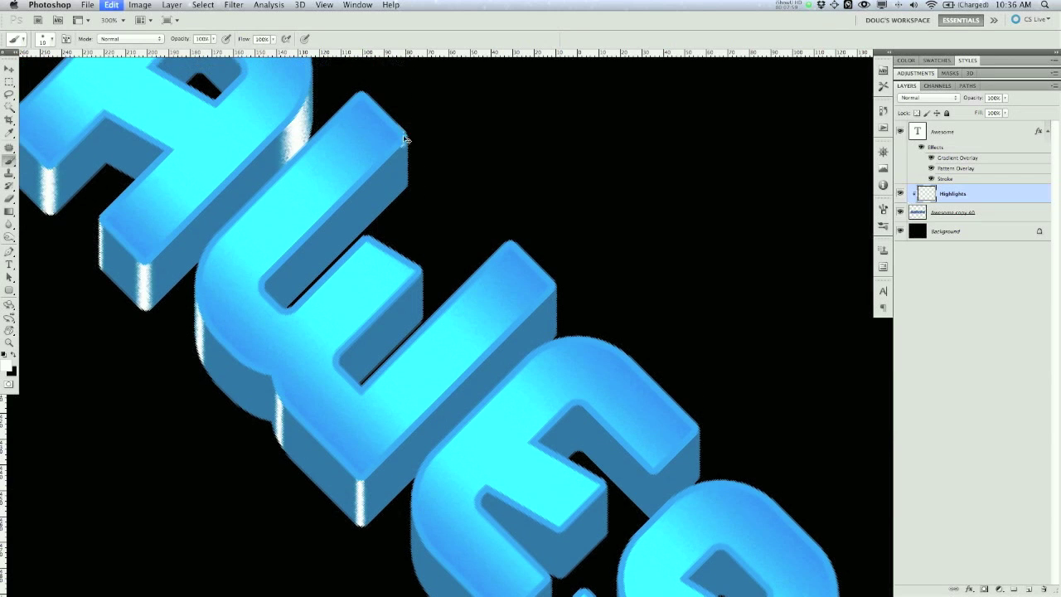
left_click_drag(419, 273, 420, 327)
left_click_drag(552, 286, 553, 335)
- Paint thin white highlights on the extruded corner edges of the first E's arms
left_click_drag(581, 393, 480, 221)
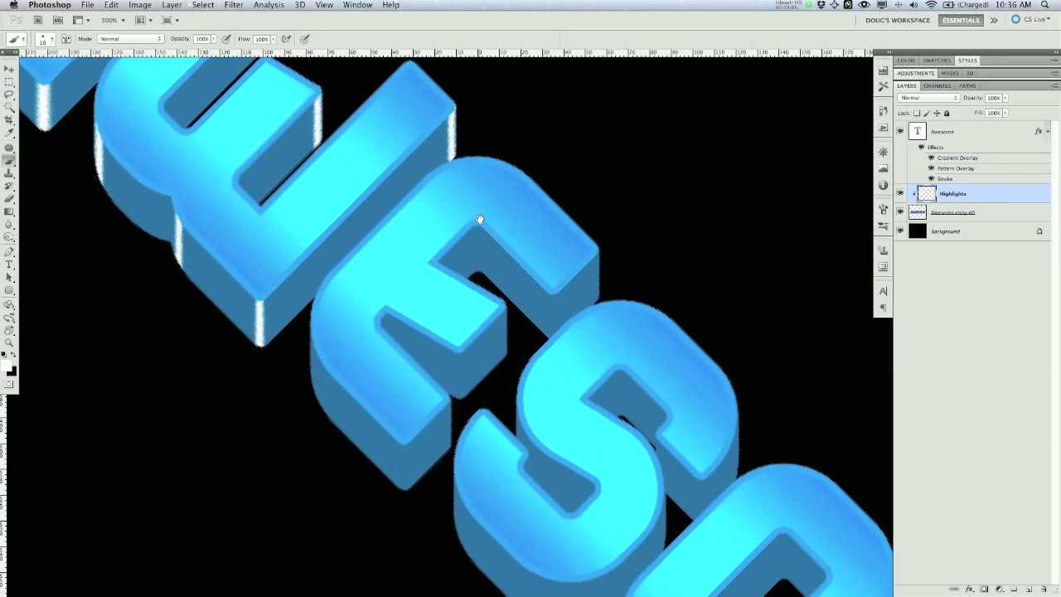
key("super+minus")
left_click_drag(546, 308, 546, 333)
mouse_move(478, 377)
left_mouse_down()
mouse_move(478, 407)
mouse_move(447, 433)
left_mouse_up()
left_click(952, 98)
key("Escape")
left_click_drag(502, 281, 459, 127)
- Paint white highlights on the S's upper-right end and, with a 50 px brush, on its broad bottom curve
left_click_drag(605, 282, 606, 301)
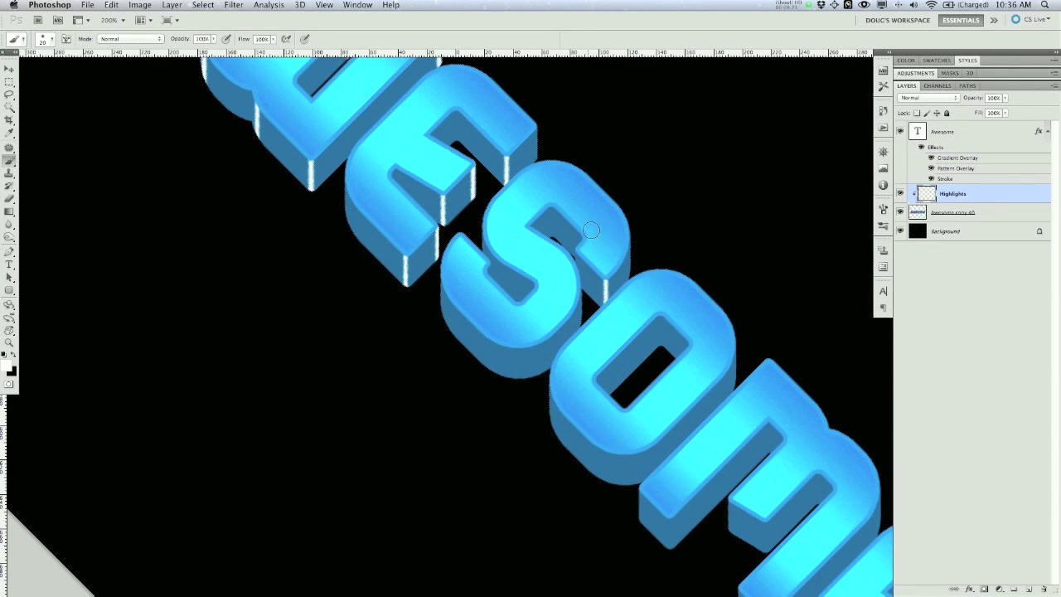
mouse_move(617, 253)
left_mouse_down()
mouse_move(629, 302)
mouse_move(606, 223)
left_mouse_up()
key("bracketright")
key("bracketright")
key("bracketright")
mouse_move(502, 249)
left_mouse_down()
mouse_move(483, 366)
mouse_move(489, 257)
left_mouse_up()
key("super+z")
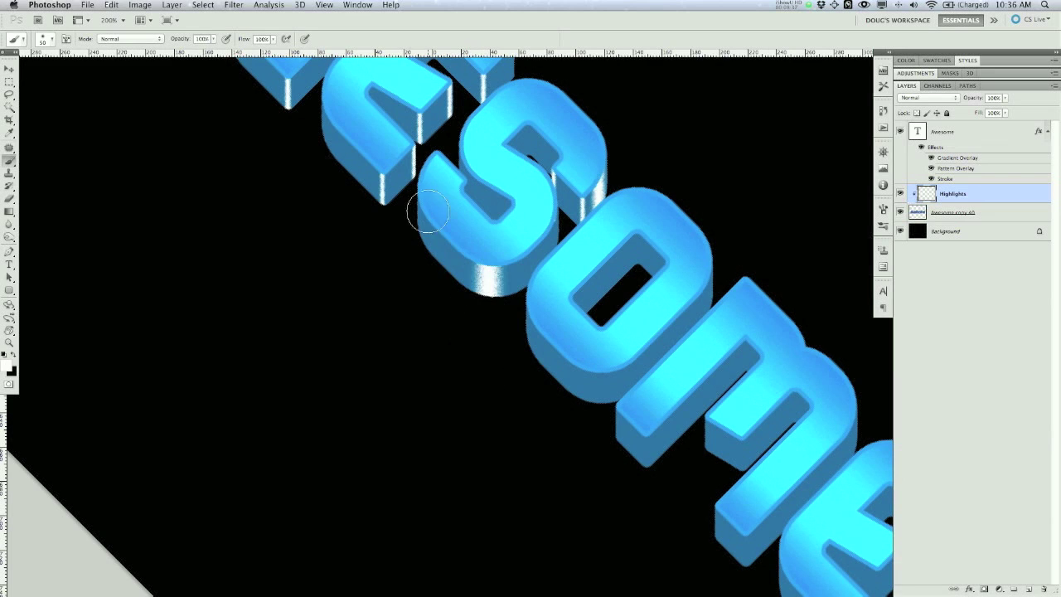
- Paint a white highlight on the extruded left curve of the S with a 25 px brush
key("bracketleft")
left_click_drag(428, 201, 431, 269)
key("super+z")
key("bracketleft")
key("bracketleft")
left_click_drag(425, 201, 423, 247)
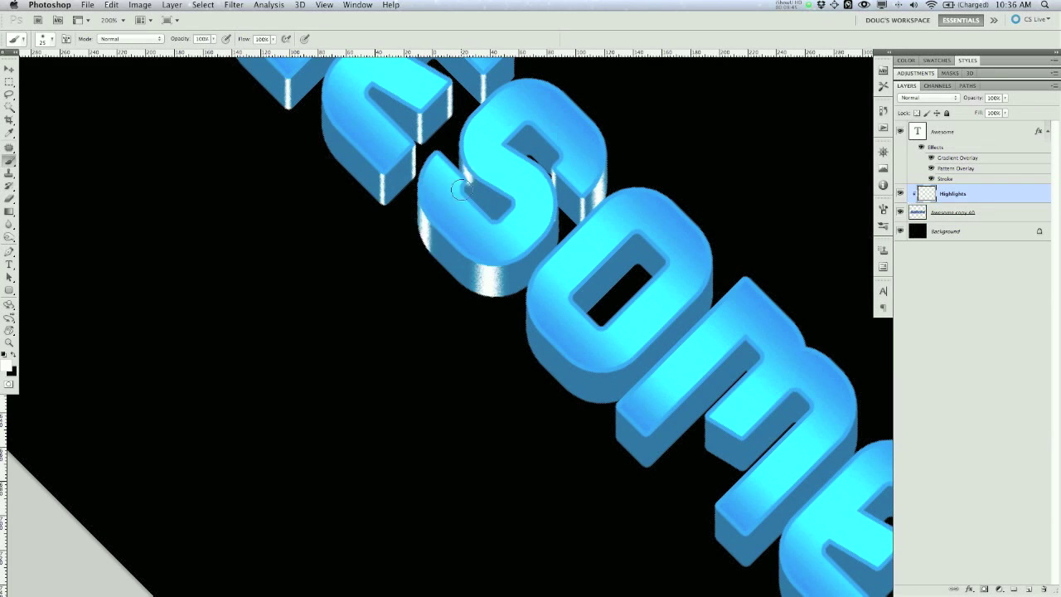
- Paint white highlights on the left and bottom extruded curves of the O with a 35 px brush
key("bracketright")
key("bracketright")
key("bracketright")
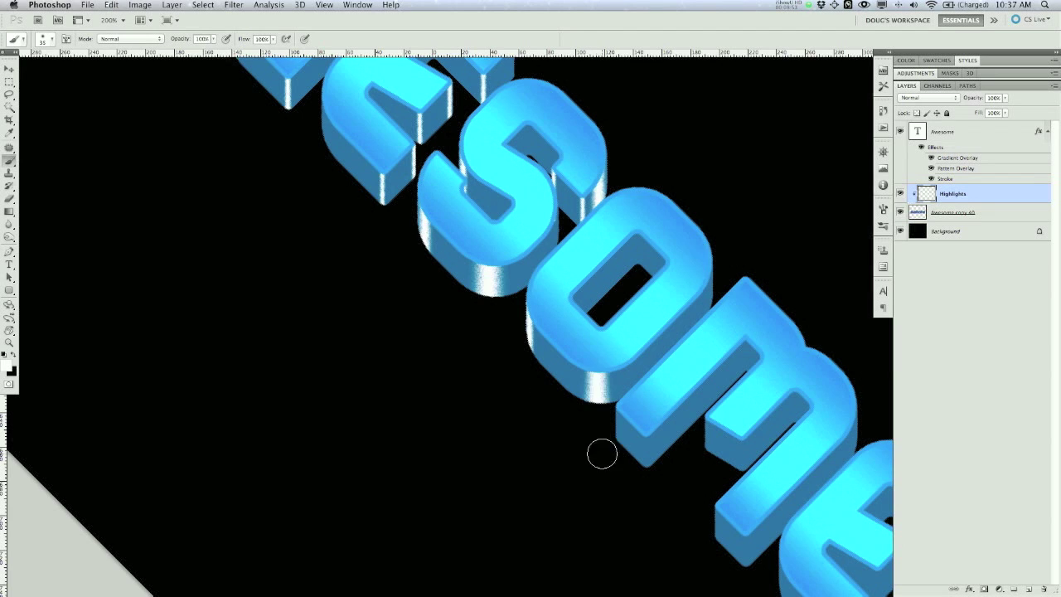
- Paint thin white highlights with a small brush on the extruded corner edges of the M's legs
scroll(557, 245, "right", 4)
scroll(557, 245, "down", 1)
key("bracketleft")
key("bracketleft")
key("bracketleft")
key("bracketleft")
key("bracketleft")
key("bracketleft")
key("bracketleft")
key("bracketleft")
scroll(610, 362, "down", 4)
scroll(610, 362, "right", 3)
key("bracketright")
key("bracketright")
left_click_drag(481, 362, 481, 396)
left_click_drag(442, 242, 441, 280)
left_click_drag(478, 270, 477, 299)
- Paint white highlights on the last E's extruded corner edges and its left curve
left_click_drag(645, 362, 645, 406)
key("super+z")
key("super+z")
mouse_move(708, 330)
left_mouse_down()
mouse_move(709, 366)
mouse_move(643, 406)
left_mouse_up()
key("bracketleft")
left_click_drag(611, 398, 612, 430)
left_click_drag(576, 460, 576, 489)
key("bracketright")
key("bracketright")
key("bracketright")
left_click_drag(522, 396, 523, 444)
left_click_drag(605, 430, 606, 469)
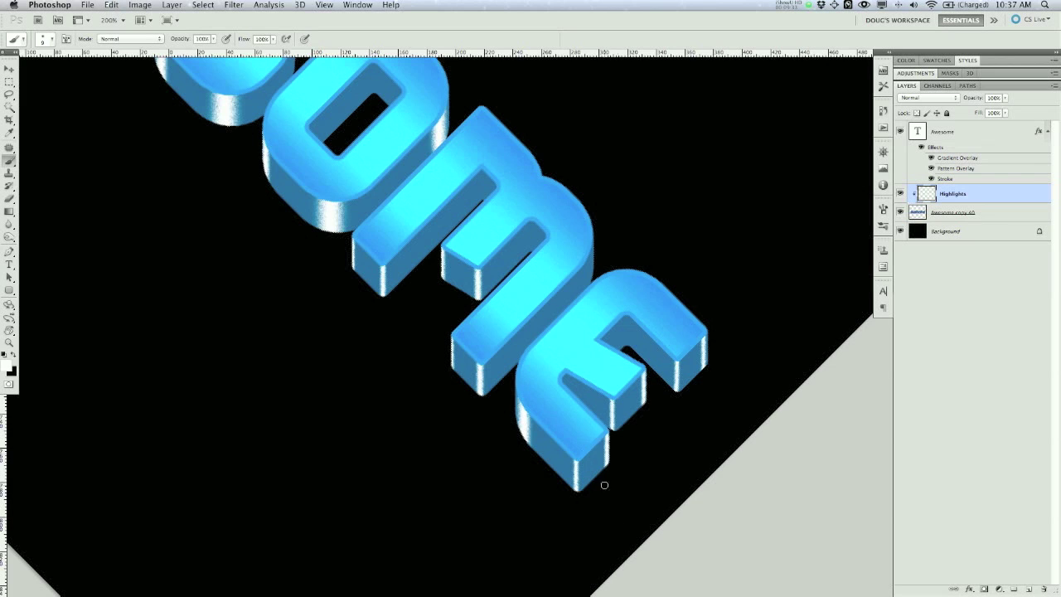
- Paint the remaining white highlights on the M's right curve and the first E's extruded left curve
left_click_drag(589, 247, 583, 300)
mouse_move(464, 217)
left_mouse_down()
mouse_move(519, 313)
mouse_move(601, 394)
left_mouse_up()
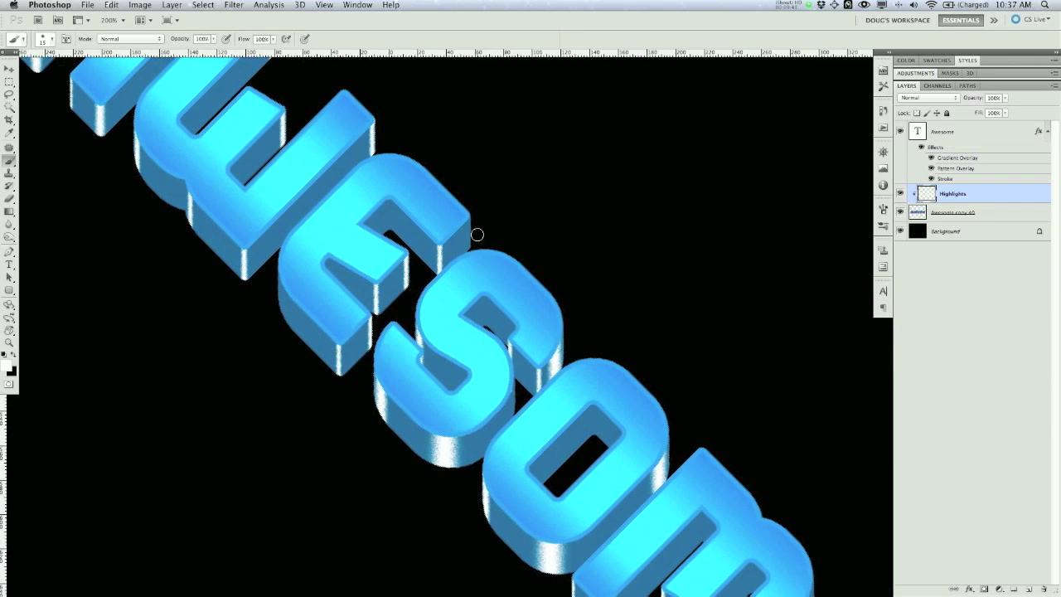
left_click_drag(470, 213, 470, 250)
key("super+z")
left_click_drag(288, 261, 288, 327)
left_click_drag(243, 230, 315, 369)
left_click_drag(293, 308, 284, 285)
- Set the Highlights layer's blend mode to Overlay, comparing it once with Normal
key("super+minus")
left_click_drag(621, 415, 519, 304)
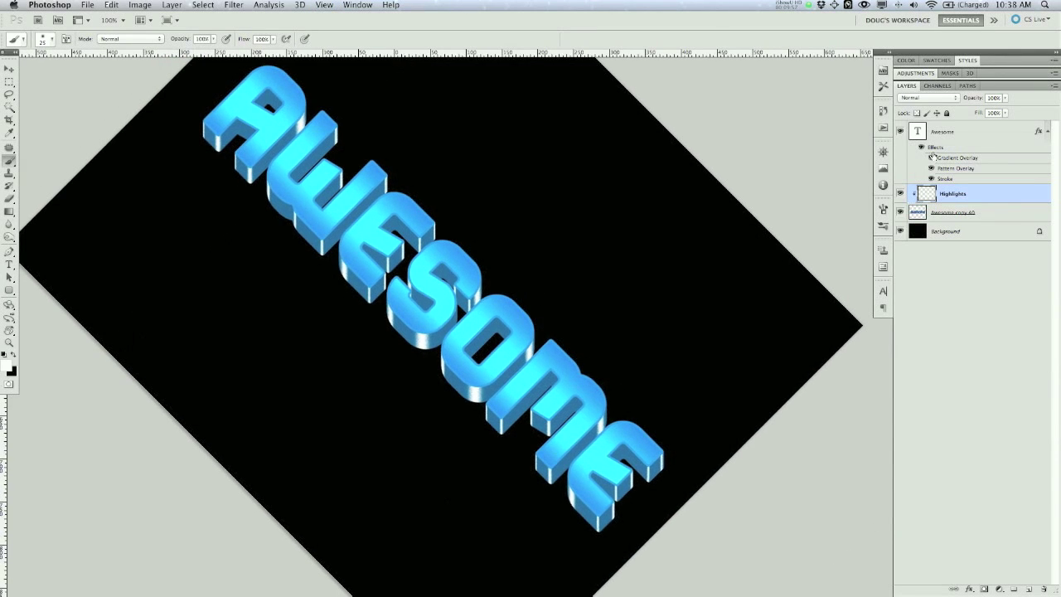
left_click(956, 100)
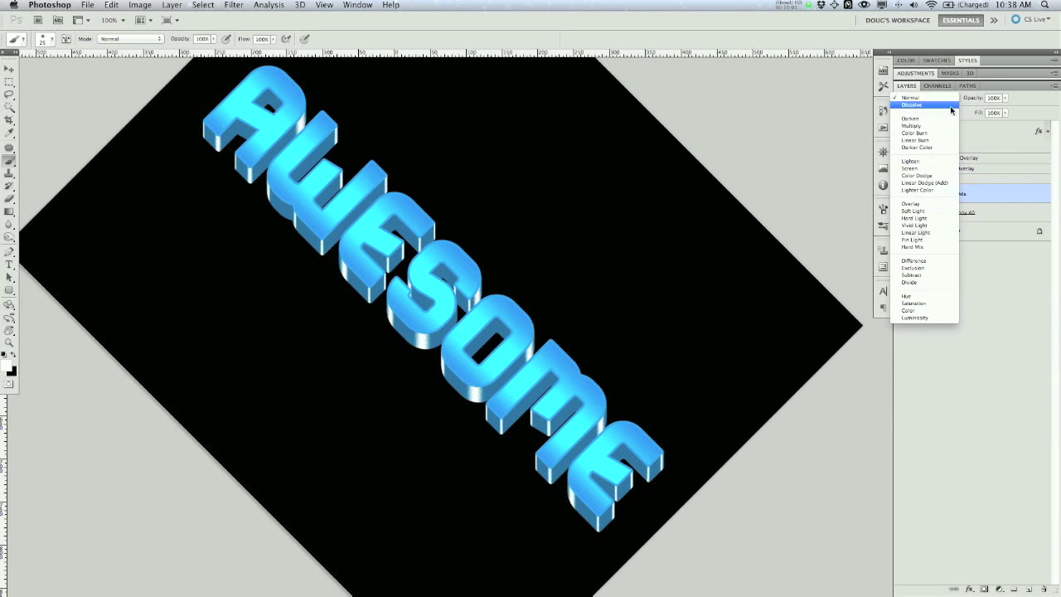
left_click(915, 207)
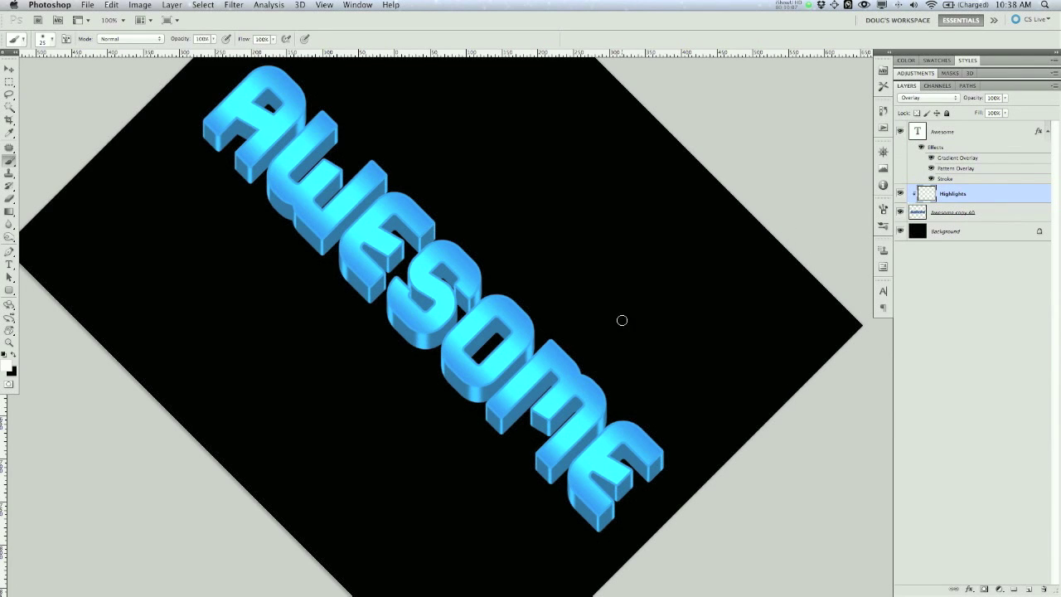
left_click(952, 99)
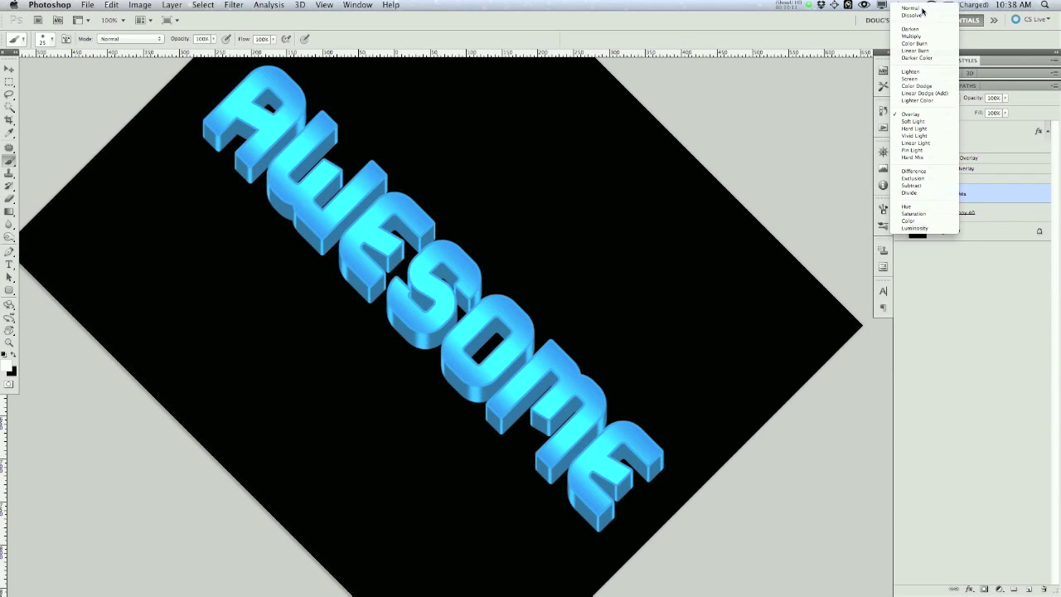
left_click(916, 30)
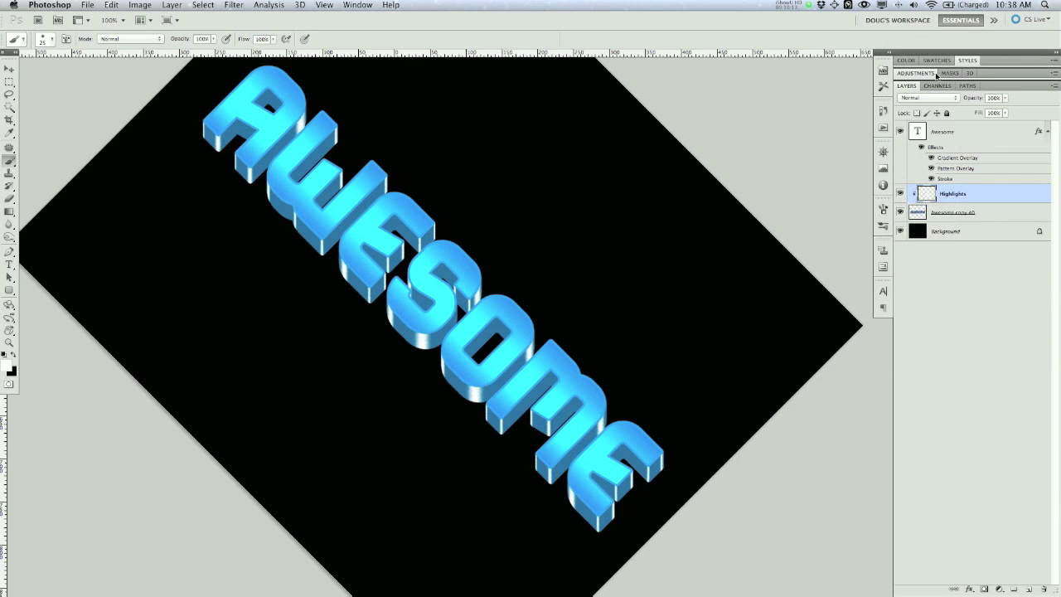
left_click(952, 100)
left_click(912, 204)
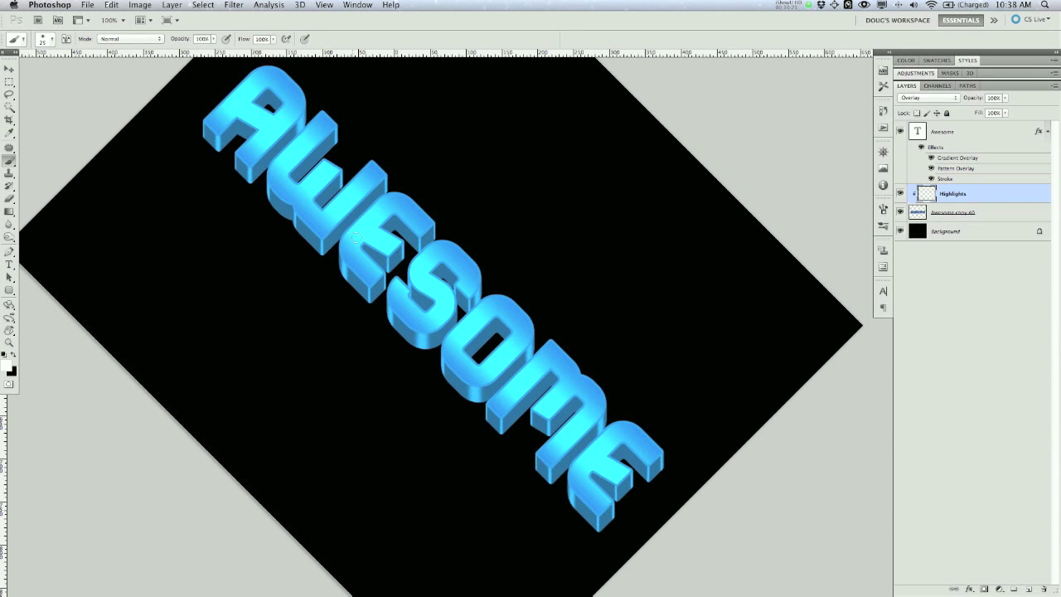
- Switch the foreground colour to black and add a clipped layer named Shadows directly below the Highlights layer
left_click_drag(395, 266, 436, 305)
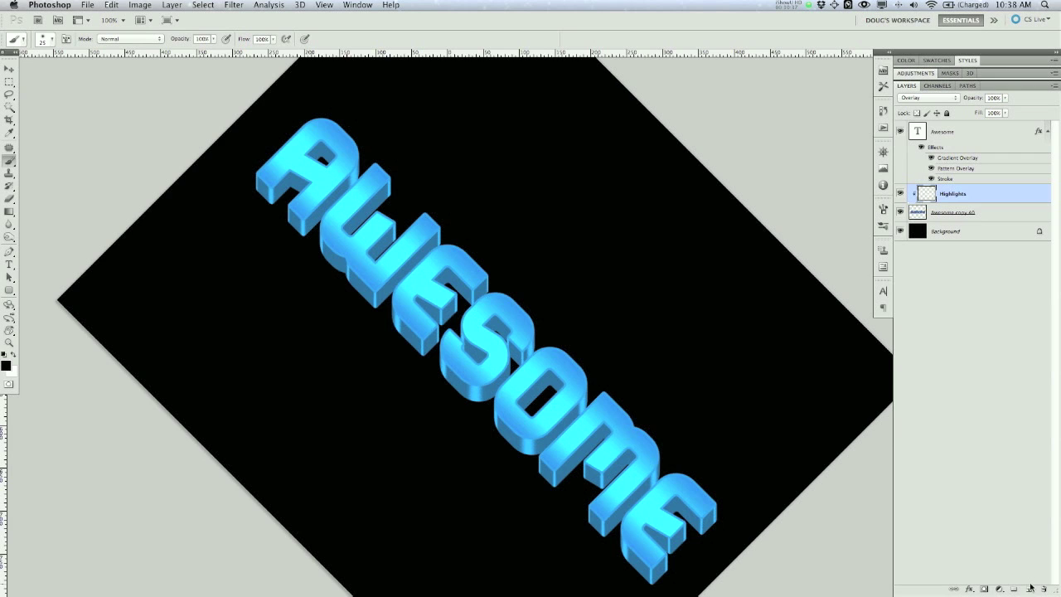
left_click(1027, 590, "alt")
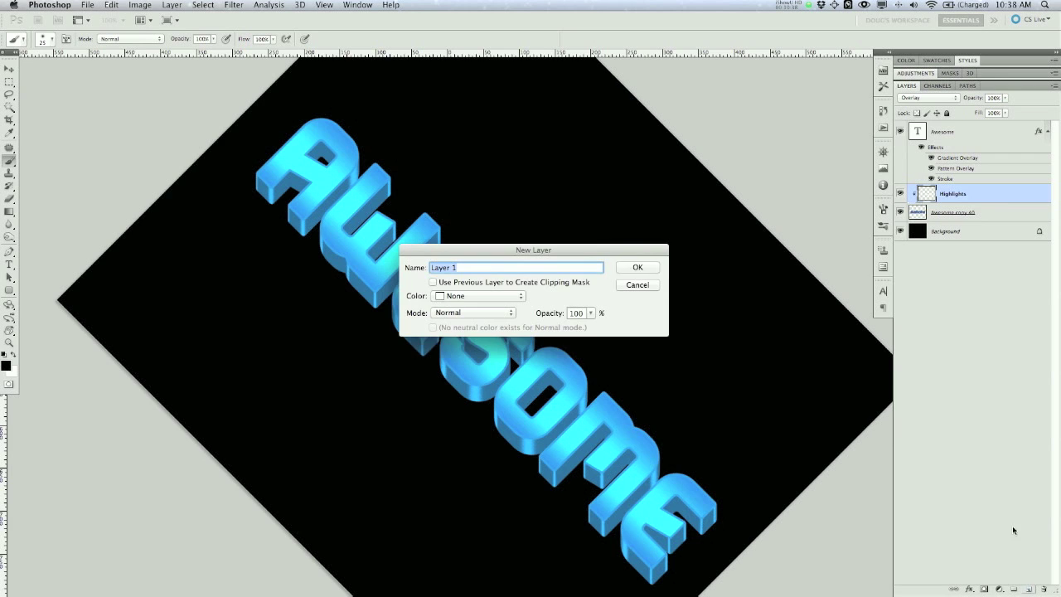
left_click(654, 285)
left_click(1027, 590, "super")
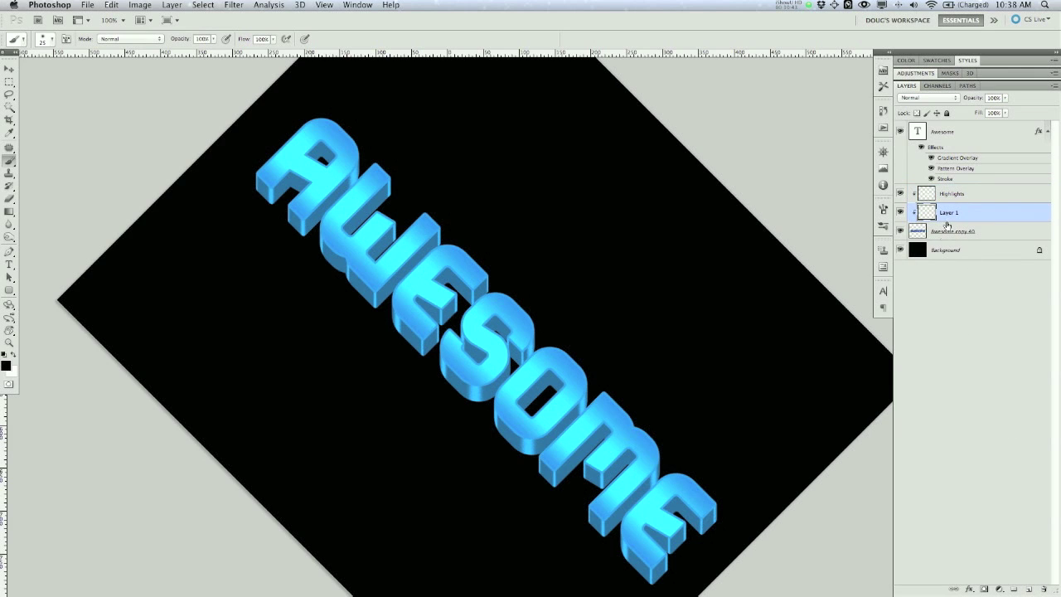
double_click(951, 213)
- Enable Transfer in the brush settings for softer shadow strokes
left_click(883, 210)
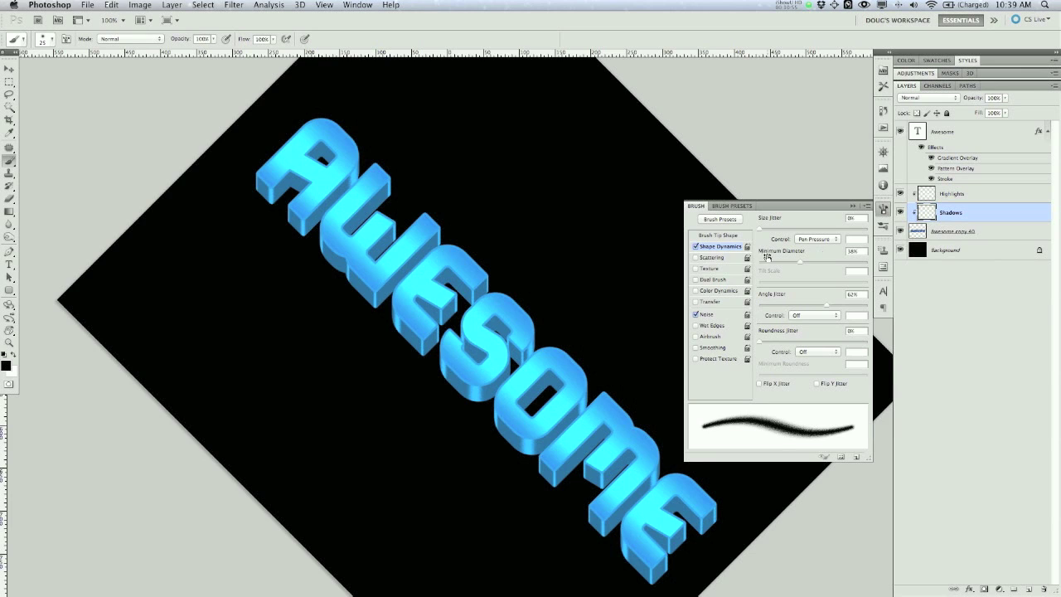
left_click(709, 303)
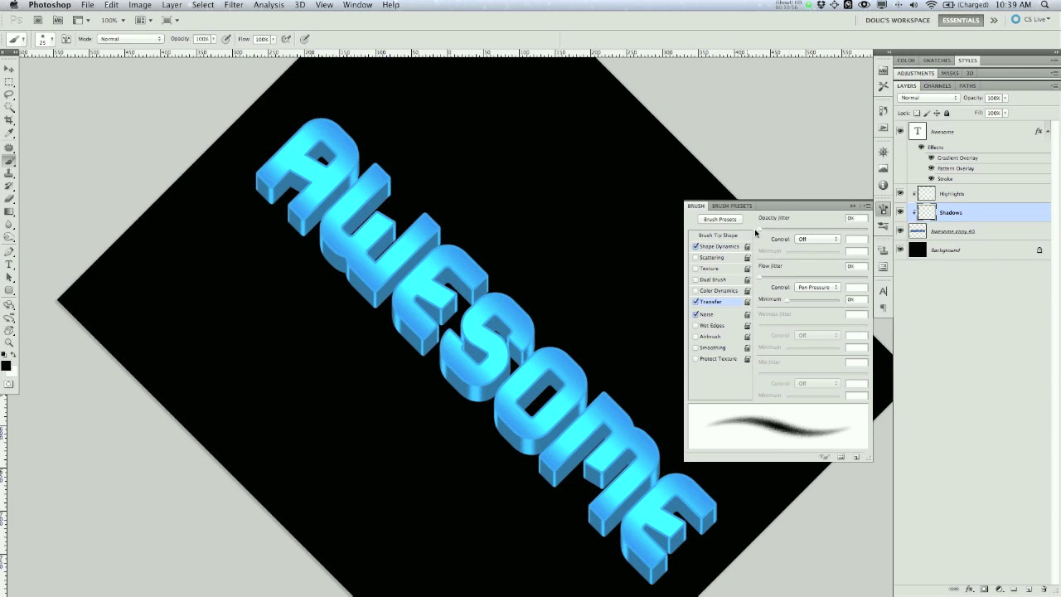
left_click(798, 144)
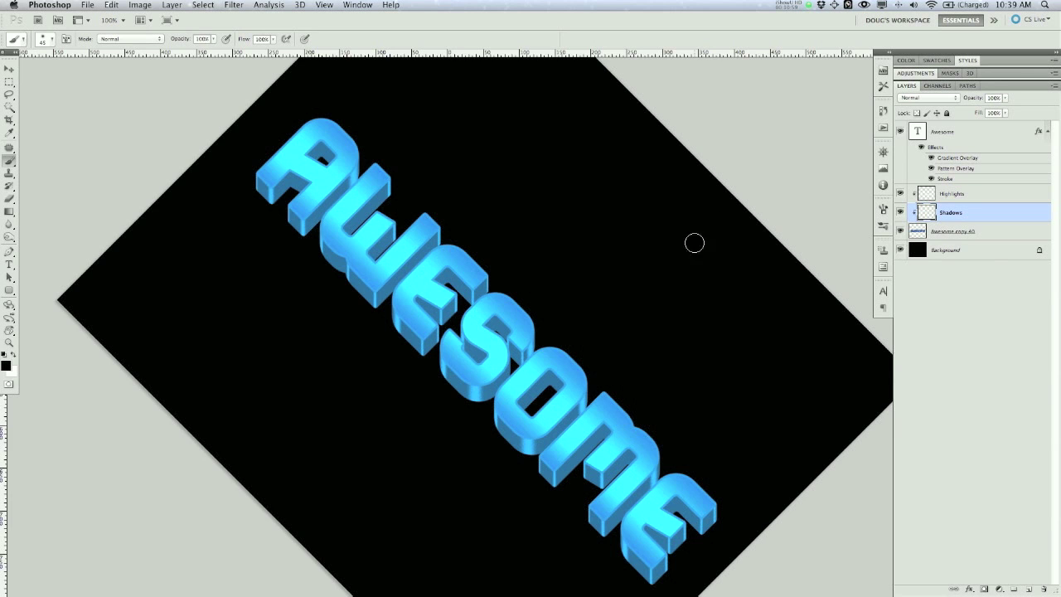
- Paint soft black shadows on the Shadows layer inside the A's counter and between its legs
key("super+plus")
left_click_drag(325, 272, 464, 421)
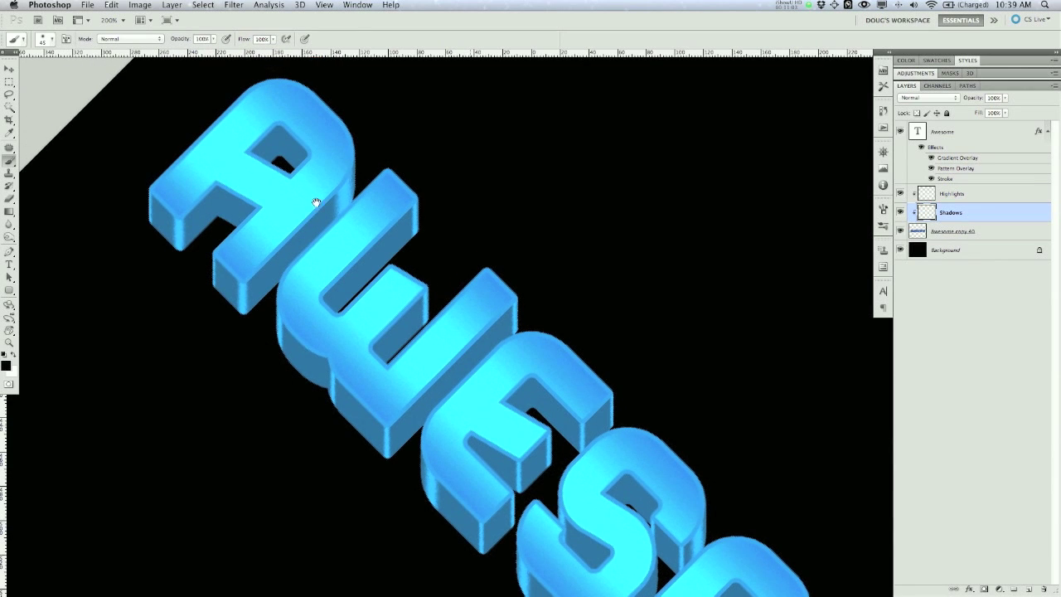
left_click_drag(278, 114, 282, 199)
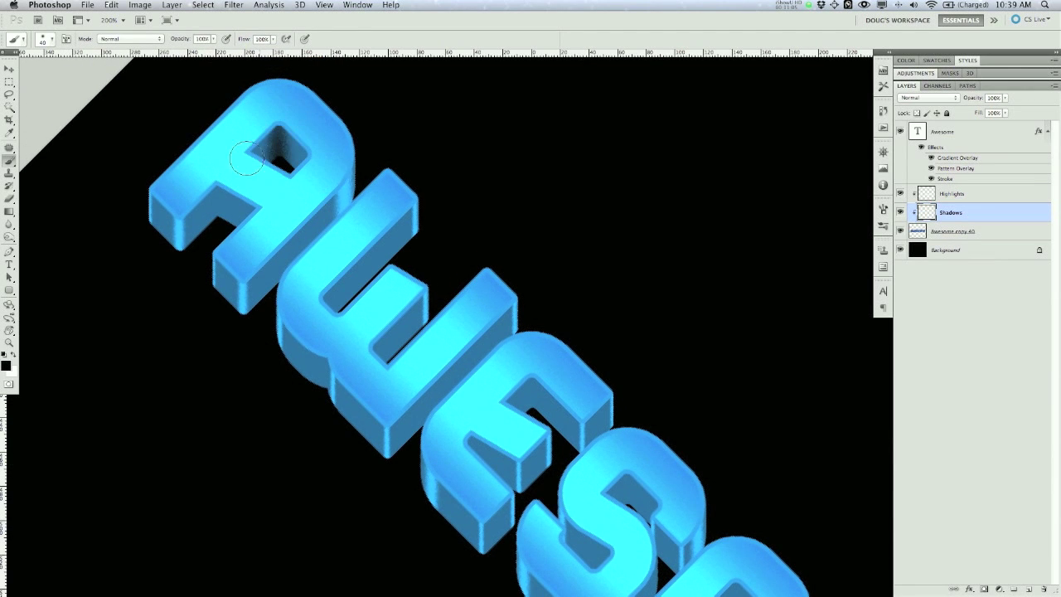
mouse_move(274, 112)
left_mouse_down()
mouse_move(283, 198)
mouse_move(282, 149)
left_mouse_up()
mouse_move(220, 192)
left_mouse_down()
mouse_move(207, 169)
mouse_move(230, 240)
mouse_move(264, 268)
mouse_move(253, 208)
left_mouse_up()
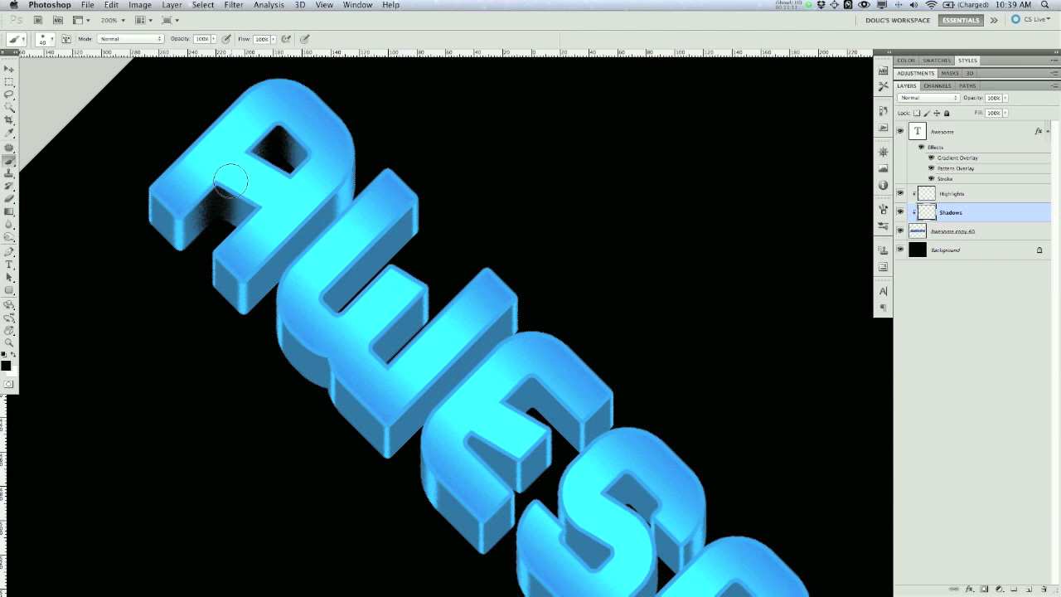
left_click_drag(230, 193, 247, 240)
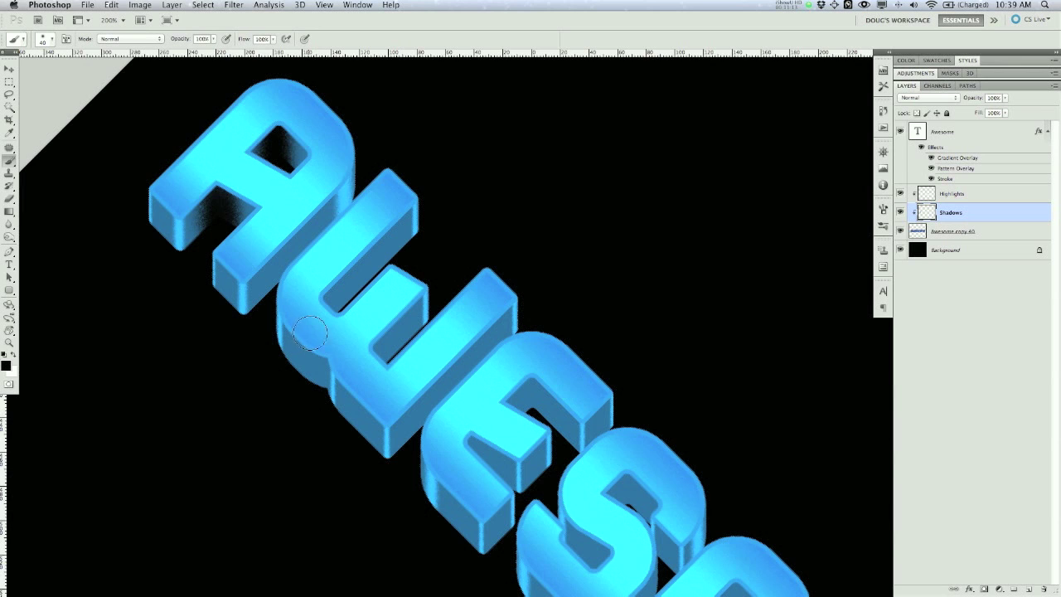
- Paint a shadow on the W's lower extruded curve beside the fold, undoing one stroke and repainting it
left_click_drag(321, 346, 308, 439)
left_click_drag(406, 398, 360, 313)
left_click_drag(265, 269, 263, 322)
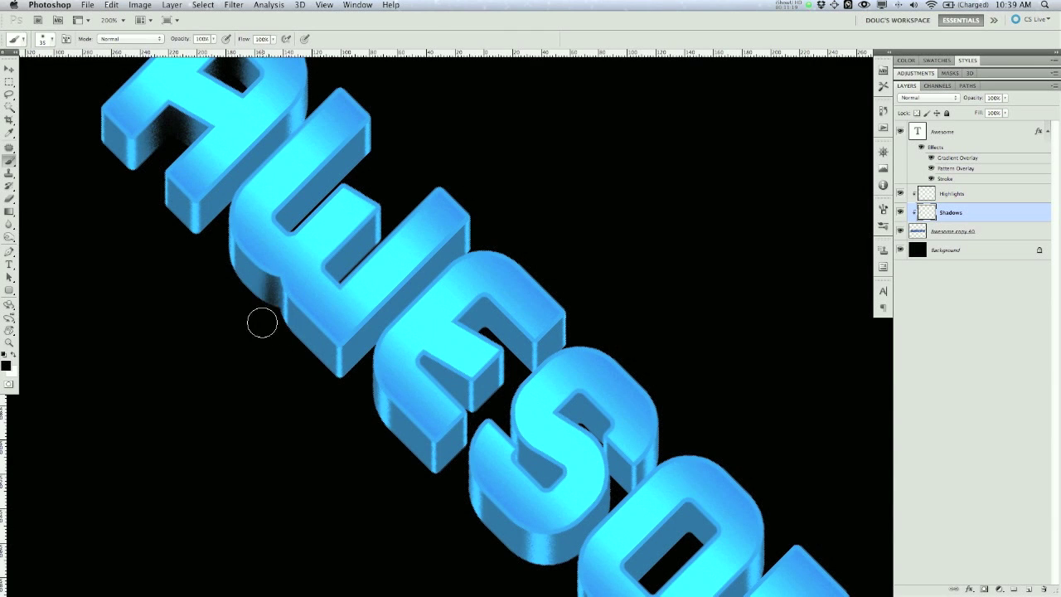
key("super+z")
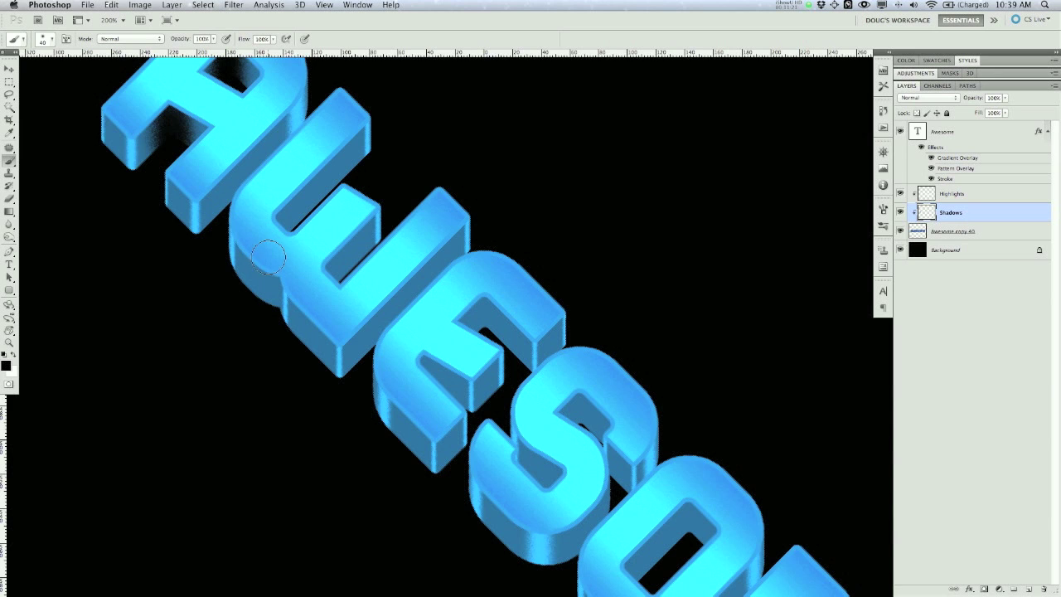
left_click_drag(267, 257, 256, 372)
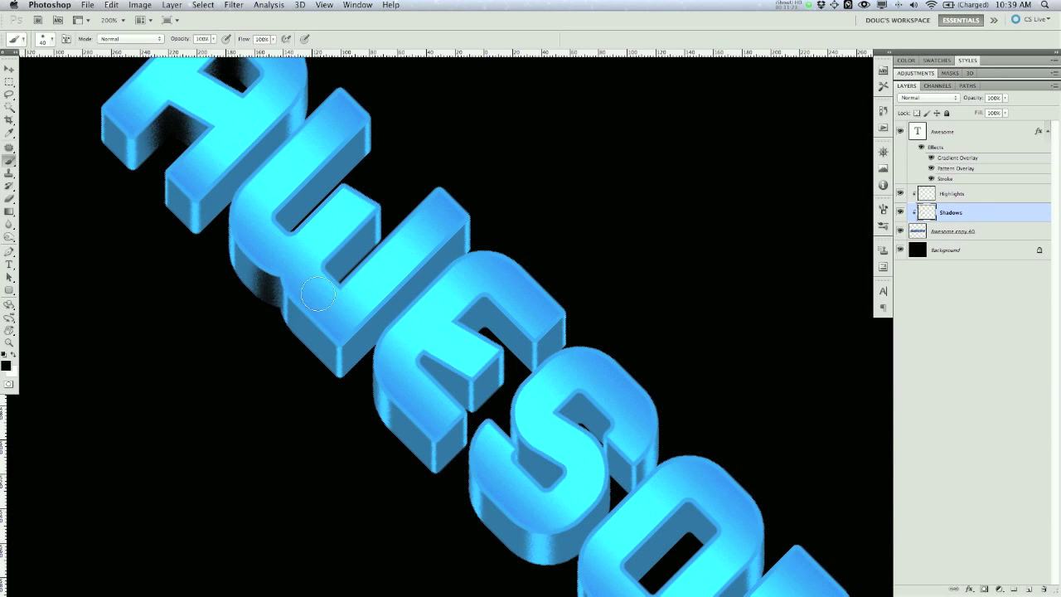
- Paint a shadow inside the W's first slot, undoing the initial stroke and repainting it
mouse_move(292, 180)
left_mouse_down()
mouse_move(291, 250)
mouse_move(290, 184)
mouse_move(308, 164)
left_mouse_up()
key("super+z")
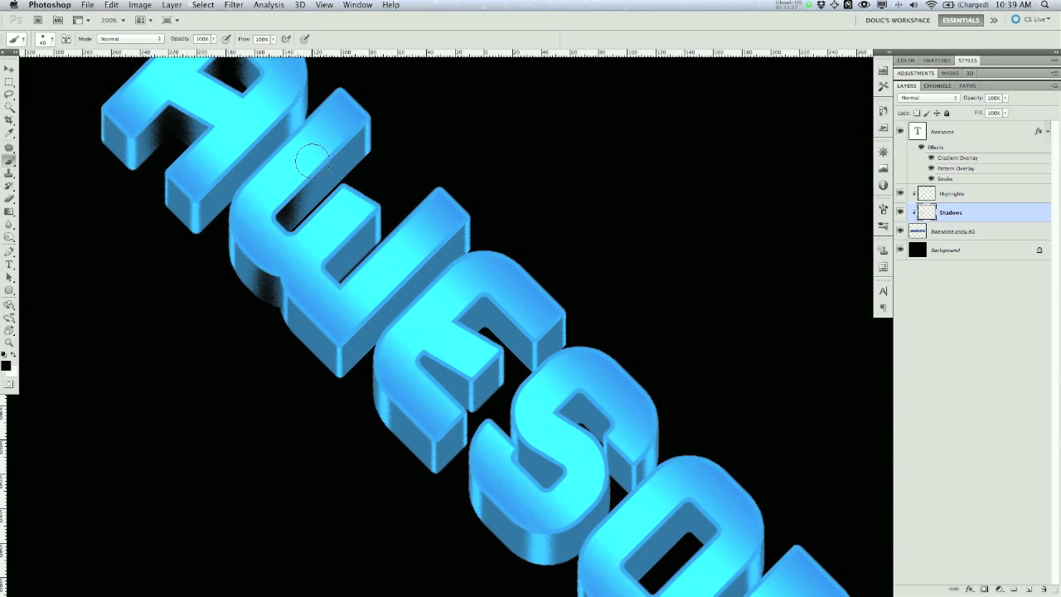
mouse_move(287, 239)
left_mouse_down()
mouse_move(251, 165)
mouse_move(249, 105)
mouse_move(252, 223)
mouse_move(267, 103)
left_mouse_up()
- Enlarge the brush to 50 and shade the W's extruded right side and the depths of both its slots
key("]")
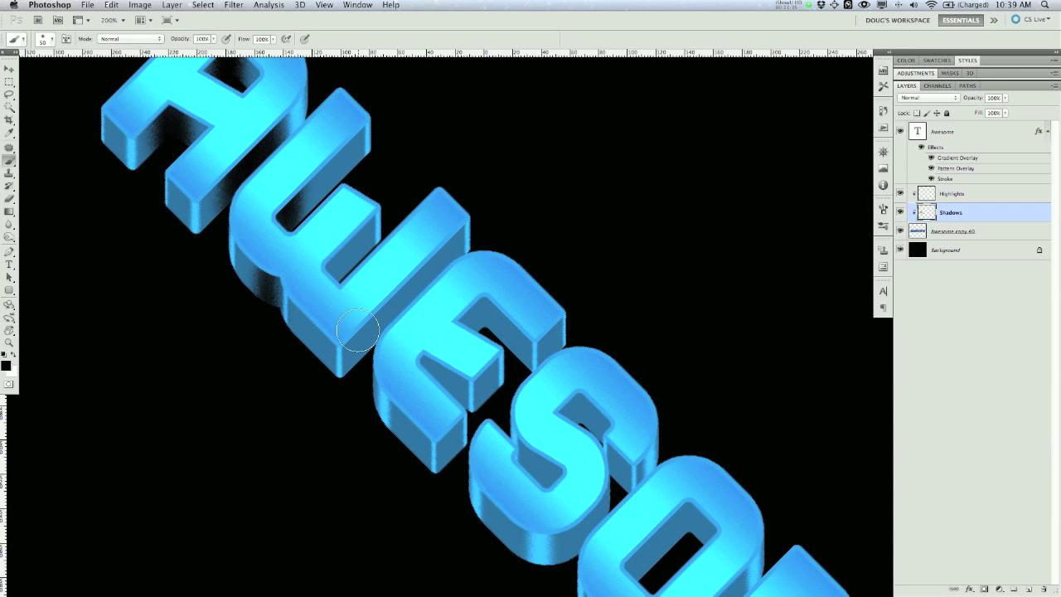
mouse_move(382, 289)
left_mouse_down()
mouse_move(391, 363)
mouse_move(384, 355)
left_mouse_up()
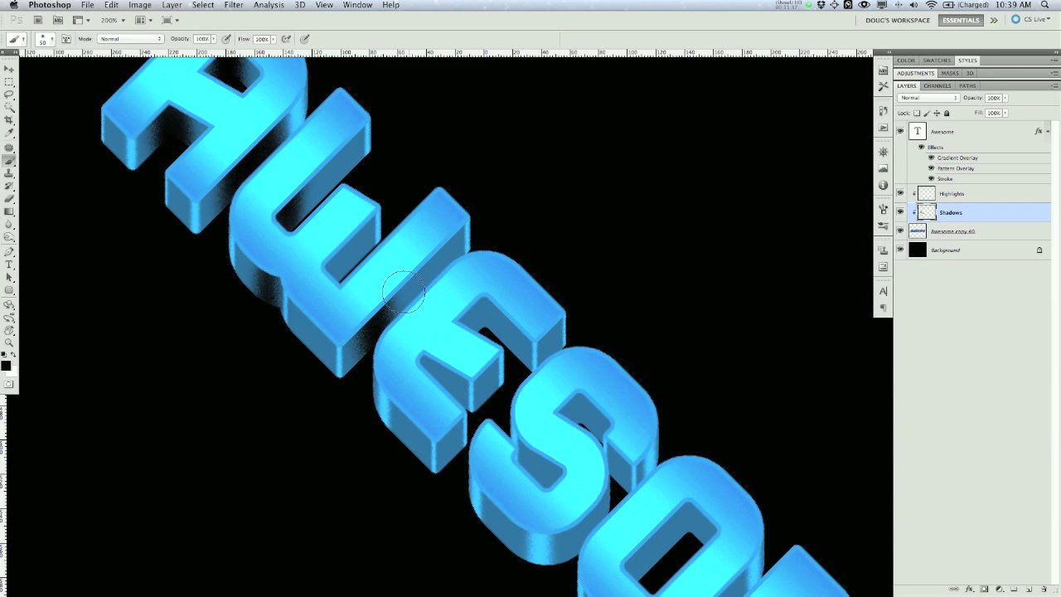
left_click_drag(397, 283, 410, 343)
left_click_drag(431, 237, 428, 332)
mouse_move(341, 249)
left_mouse_down()
mouse_move(350, 295)
mouse_move(331, 271)
mouse_move(343, 301)
left_mouse_up()
left_click_drag(348, 225, 357, 313)
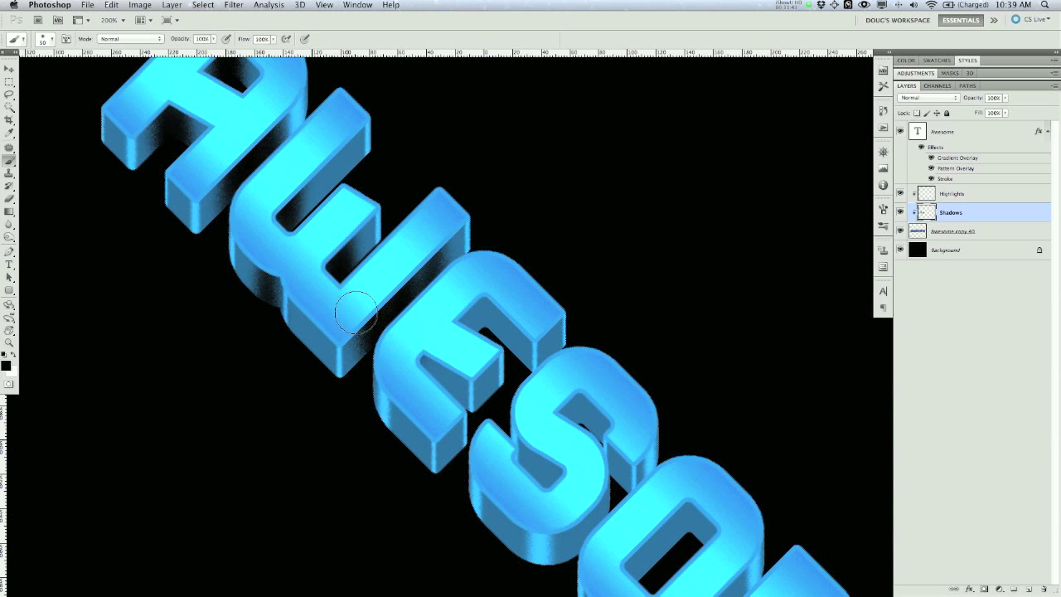
left_click_drag(317, 149, 313, 245)
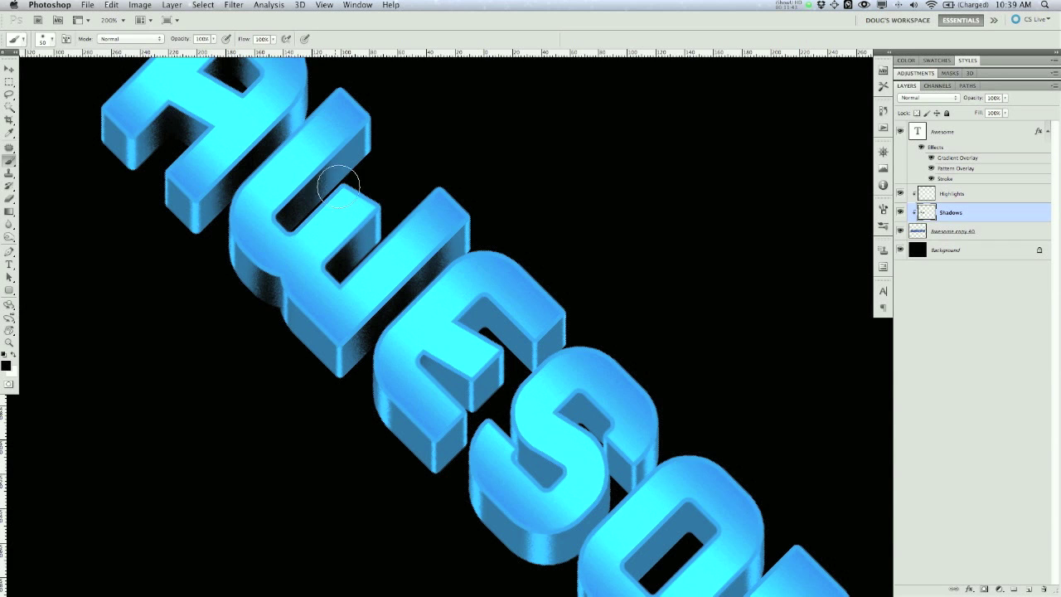
- Paint shadows in both gaps of the first E and on its extruded sides next to the S
mouse_move(457, 329)
left_mouse_down()
mouse_move(367, 225)
mouse_move(378, 237)
left_mouse_up()
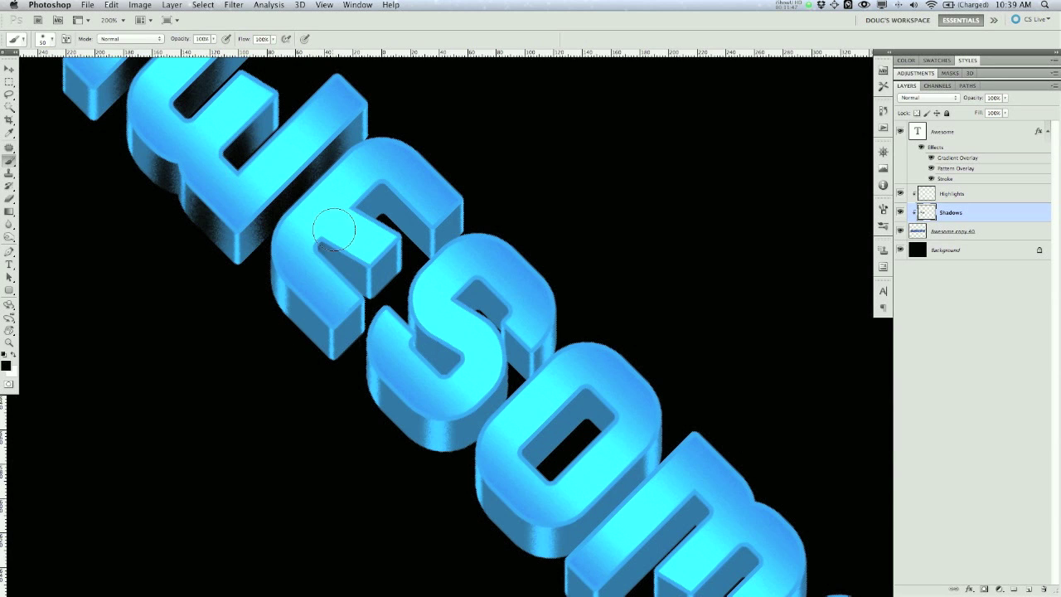
left_click_drag(351, 237, 348, 263)
mouse_move(381, 171)
left_mouse_down()
mouse_move(376, 245)
mouse_move(393, 216)
left_mouse_up()
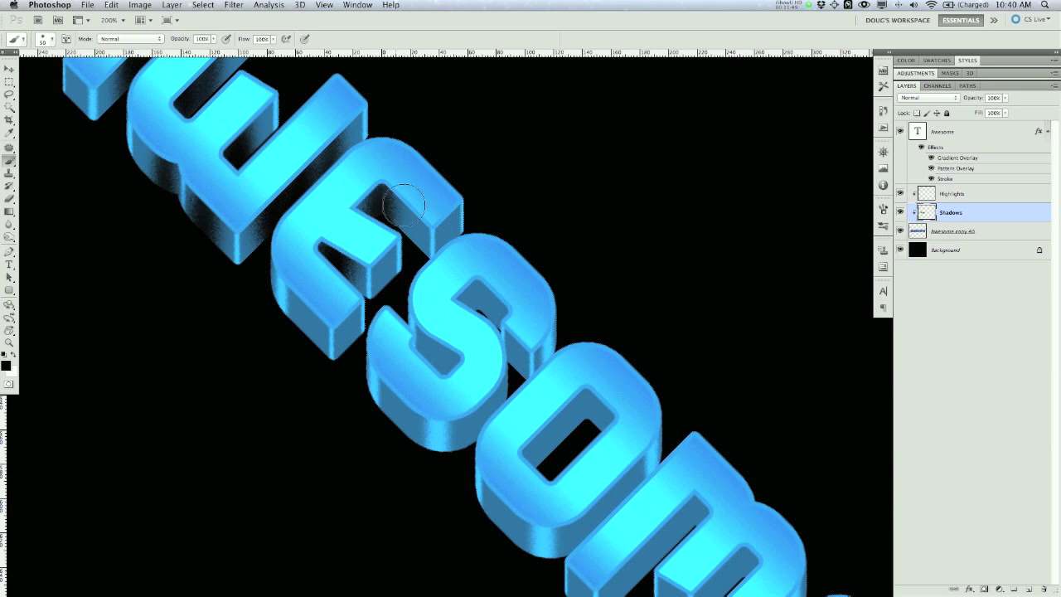
left_click(444, 238)
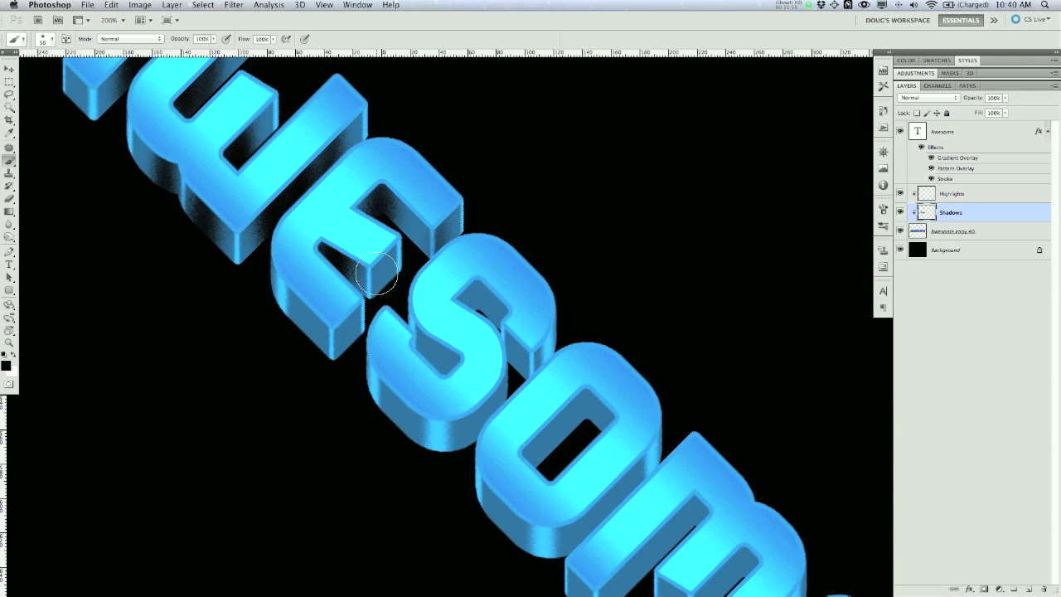
left_click(386, 317)
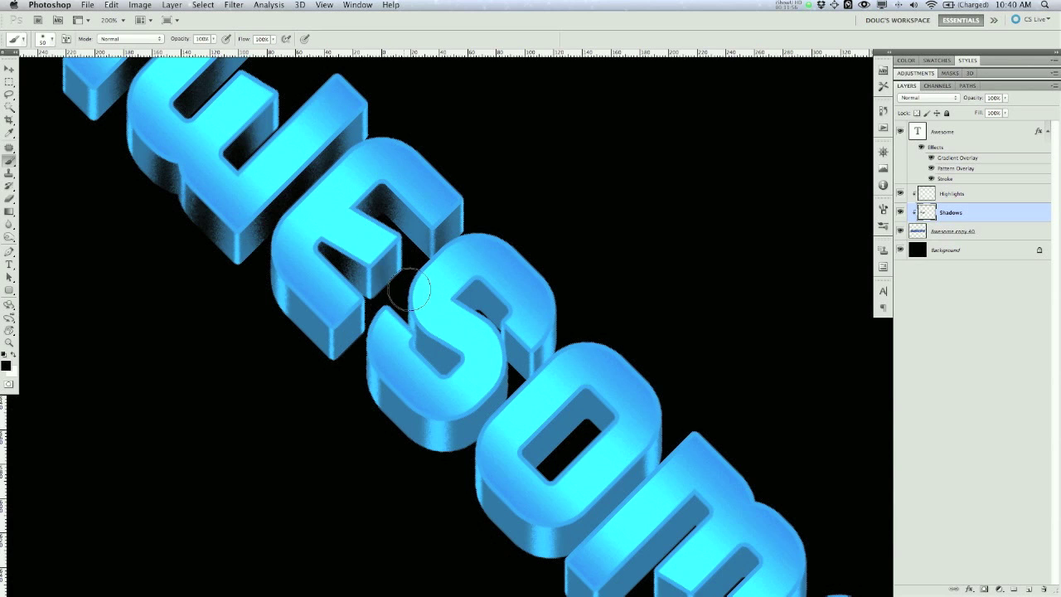
left_click(356, 323)
- Paint shadows inside both openings of the S and in the O's counter
left_click_drag(367, 398, 279, 246)
left_click(348, 214)
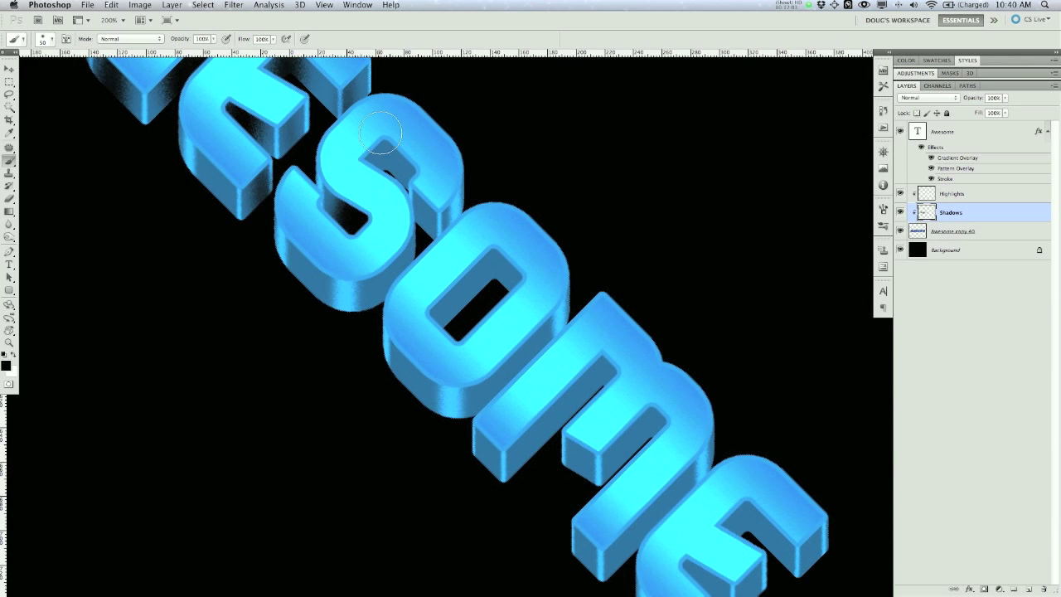
left_click(385, 160)
left_click(493, 272)
left_click(468, 290)
- Paint shadows in both slots of the M and, with a size 60 brush, on its side beside the last E
left_click_drag(604, 391, 443, 303)
mouse_move(427, 294)
left_mouse_down()
mouse_move(398, 348)
mouse_move(471, 289)
left_mouse_up()
mouse_move(374, 344)
left_mouse_down()
mouse_move(418, 336)
mouse_move(418, 265)
mouse_move(499, 316)
mouse_move(475, 411)
mouse_move(505, 373)
mouse_move(515, 381)
mouse_move(509, 365)
mouse_move(488, 461)
mouse_move(472, 423)
left_mouse_up()
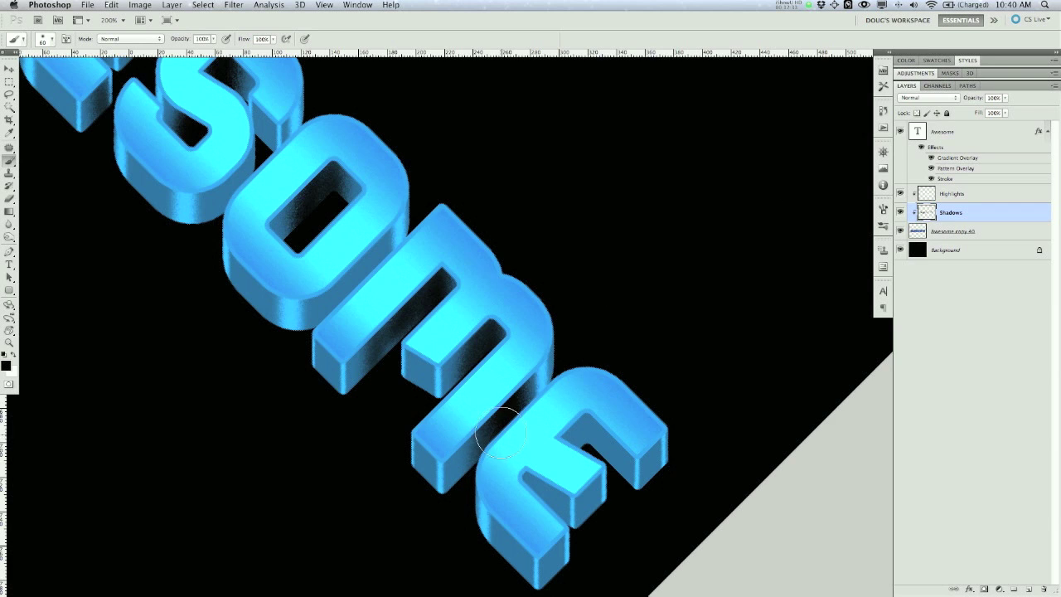
- Temporarily hide the Awesome text layer to inspect the shadow strokes underneath, and show it again
left_click(900, 130)
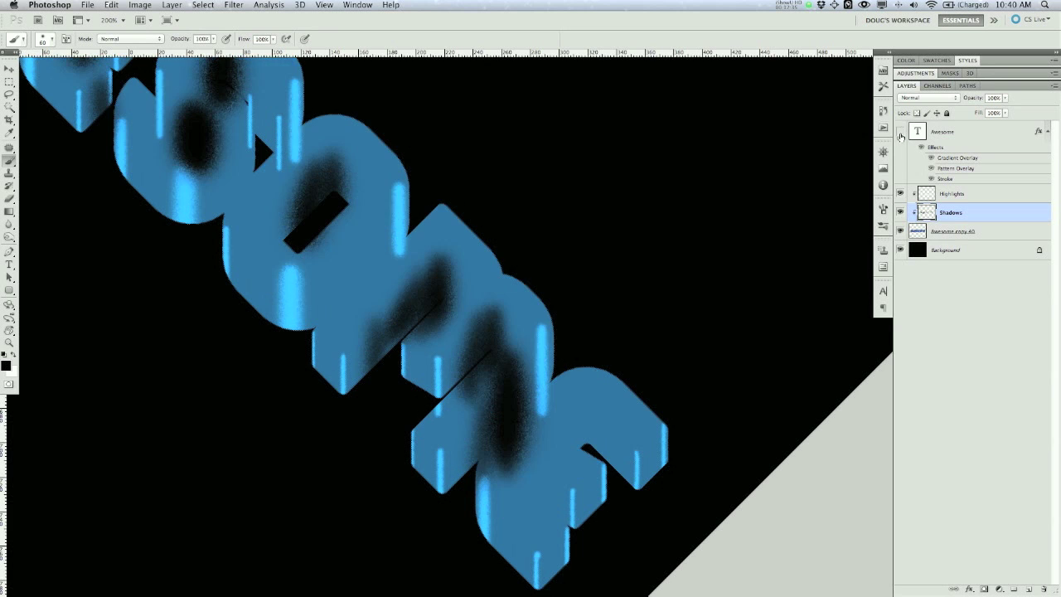
left_click_drag(495, 339, 364, 214)
left_click(900, 131)
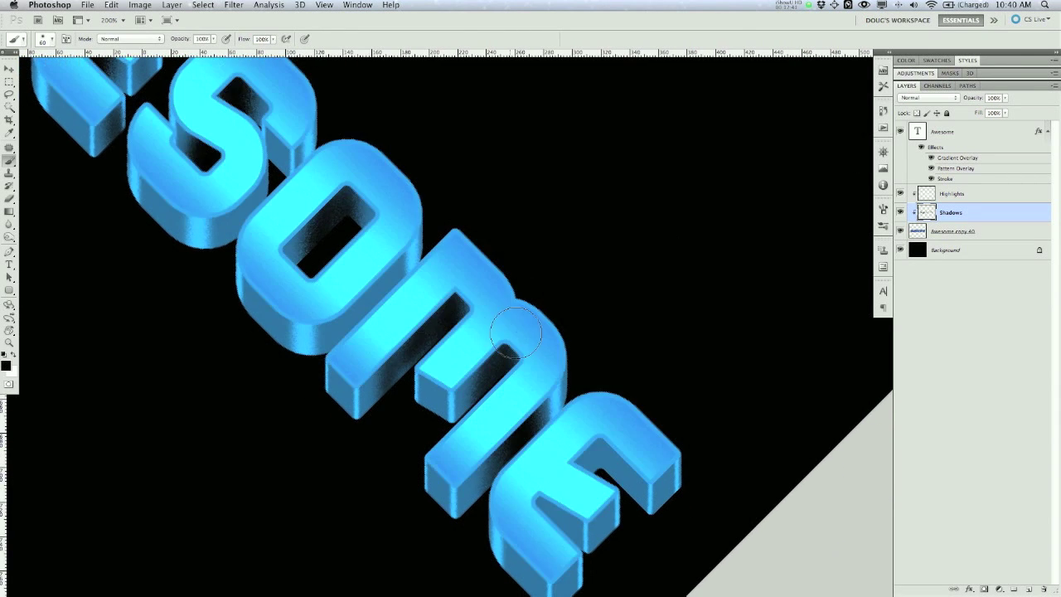
- Paint shadows in the upper and lower gaps of the last E
left_click_drag(552, 440, 473, 296)
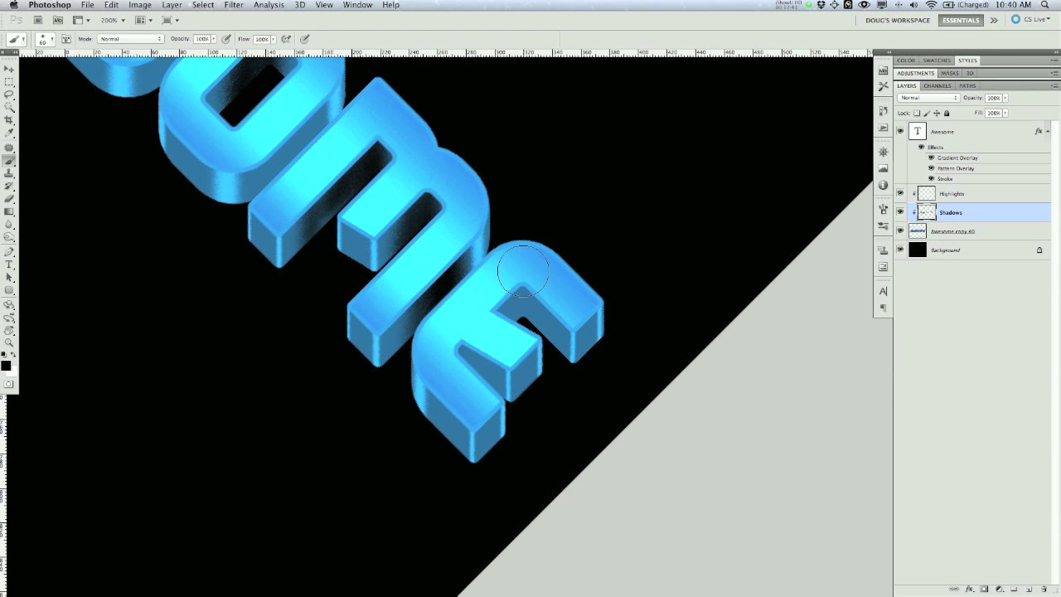
left_click_drag(525, 332, 544, 320)
key("e")
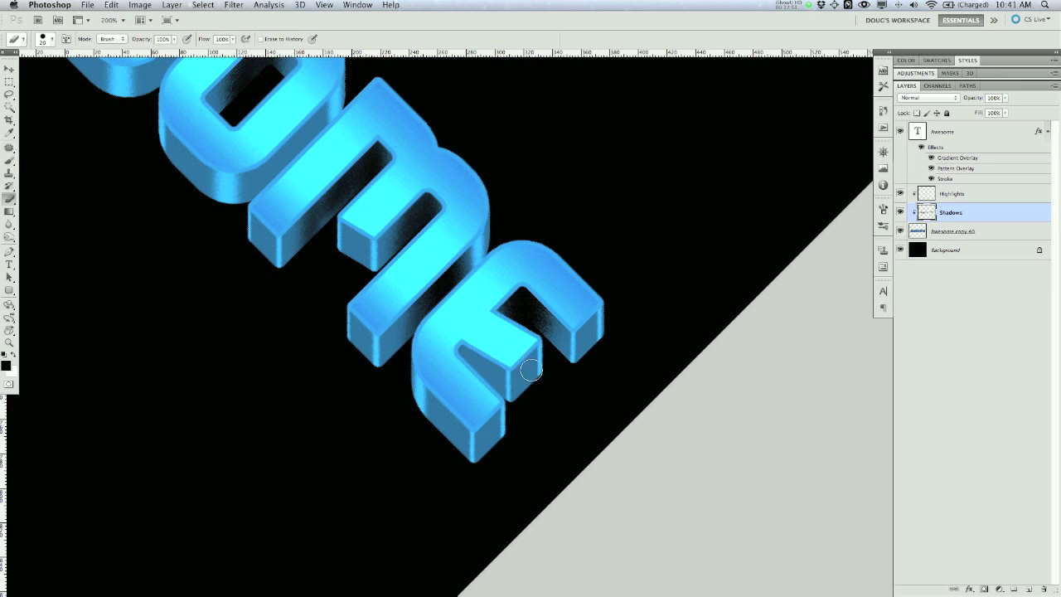
key("b")
- Paint a shadow on the O's extruded side facing the M and touch up the earlier letters
mouse_move(299, 112)
left_mouse_down()
mouse_move(296, 103)
mouse_move(289, 166)
left_mouse_up()
mouse_move(277, 149)
left_mouse_down()
mouse_move(367, 315)
mouse_move(392, 339)
left_mouse_up()
left_click_drag(264, 204, 380, 347)
mouse_move(232, 171)
left_mouse_down()
mouse_move(381, 303)
mouse_move(241, 133)
left_mouse_up()
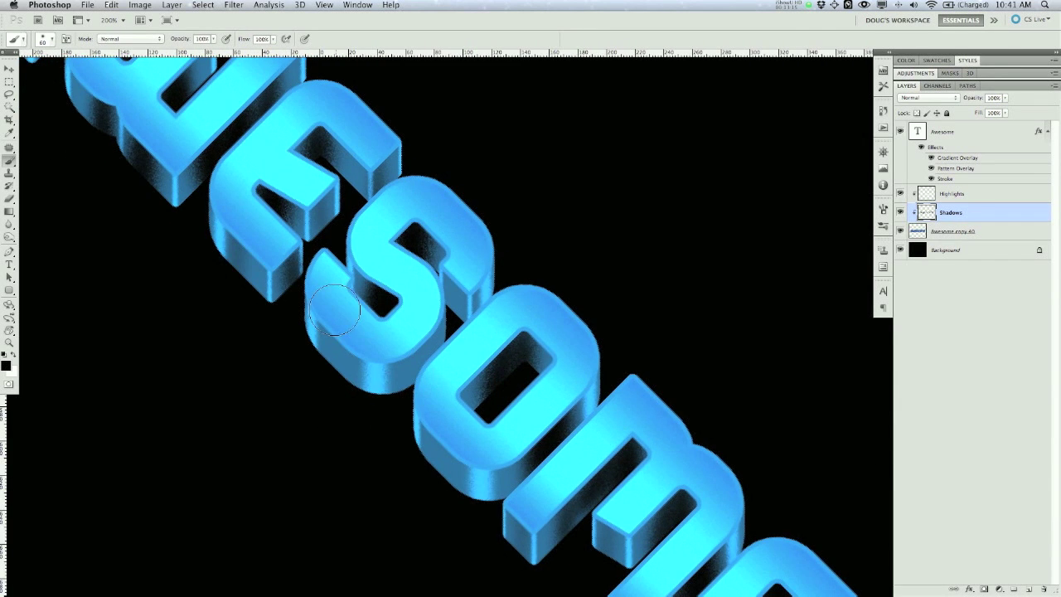
- Check the shading across the whole word and reset the canvas view rotation angle to 0
mouse_move(596, 460)
left_mouse_down()
mouse_move(480, 320)
mouse_move(456, 240)
left_mouse_up()
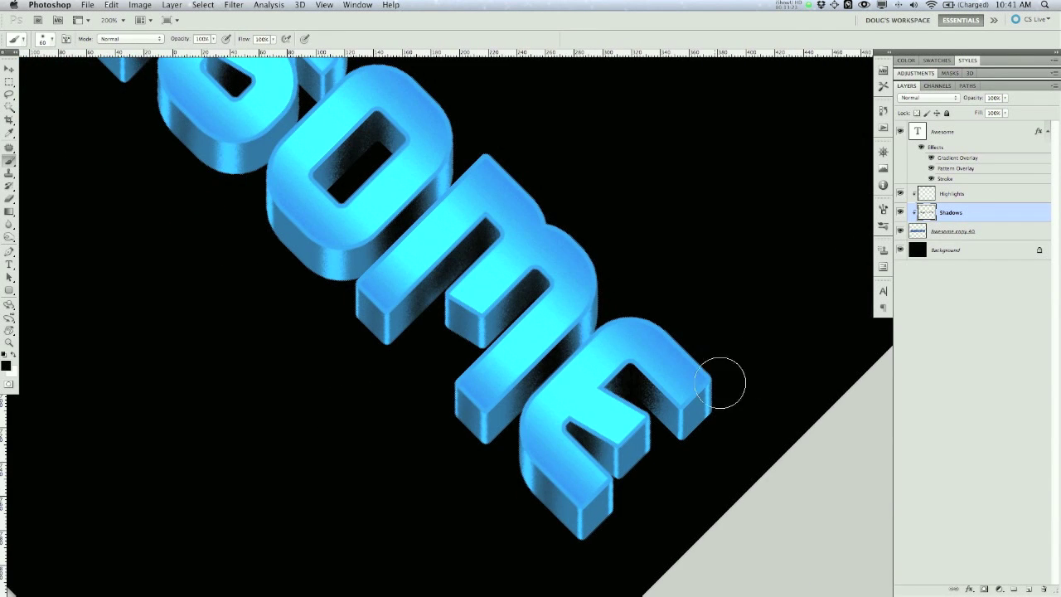
key("super+minus")
left_click_drag(404, 224, 498, 297)
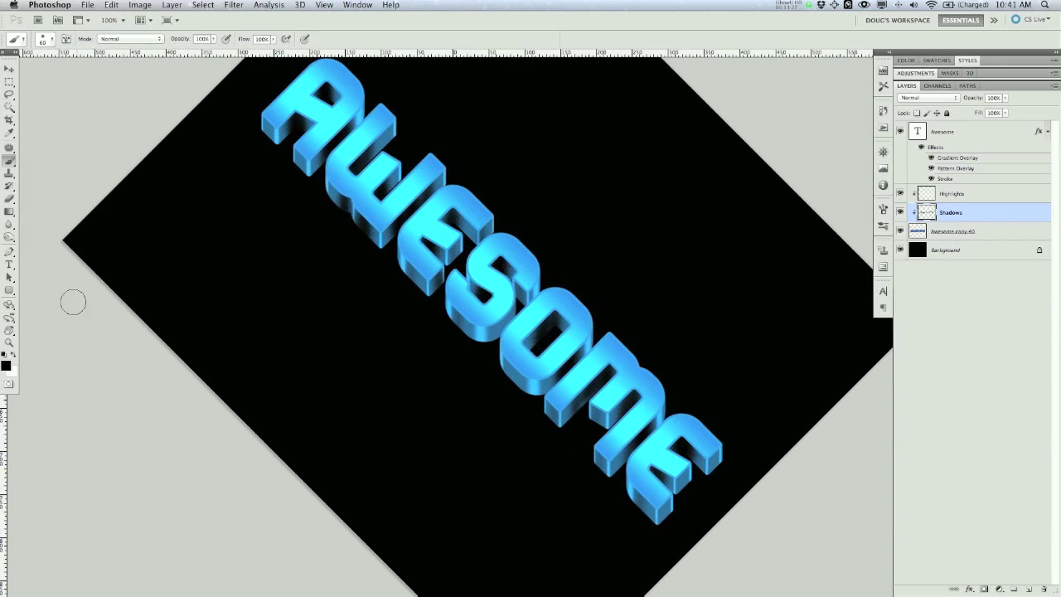
left_click(9, 330)
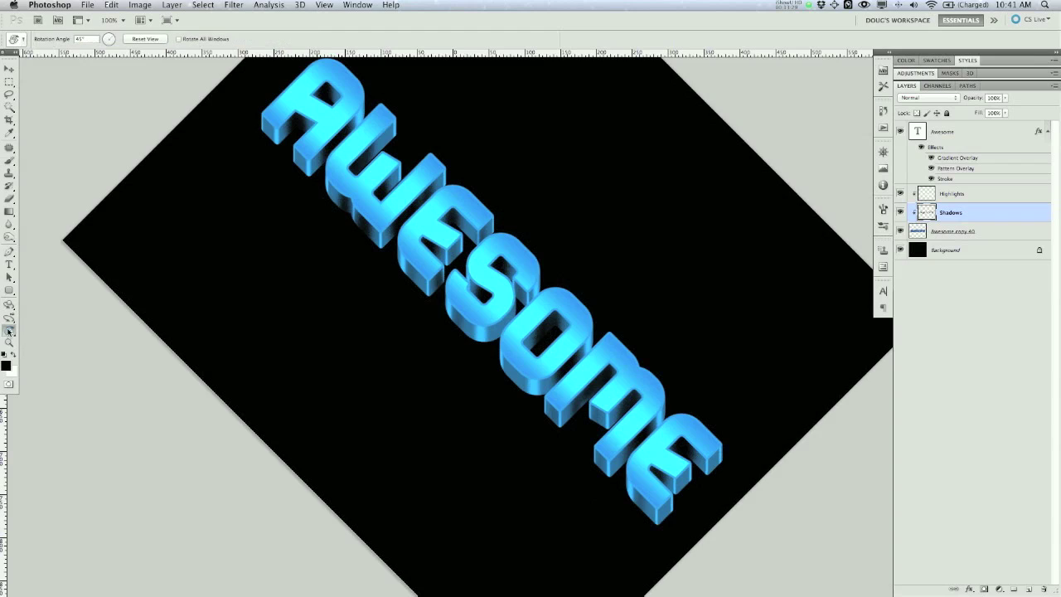
left_click_drag(91, 39, 38, 20)
type("0")
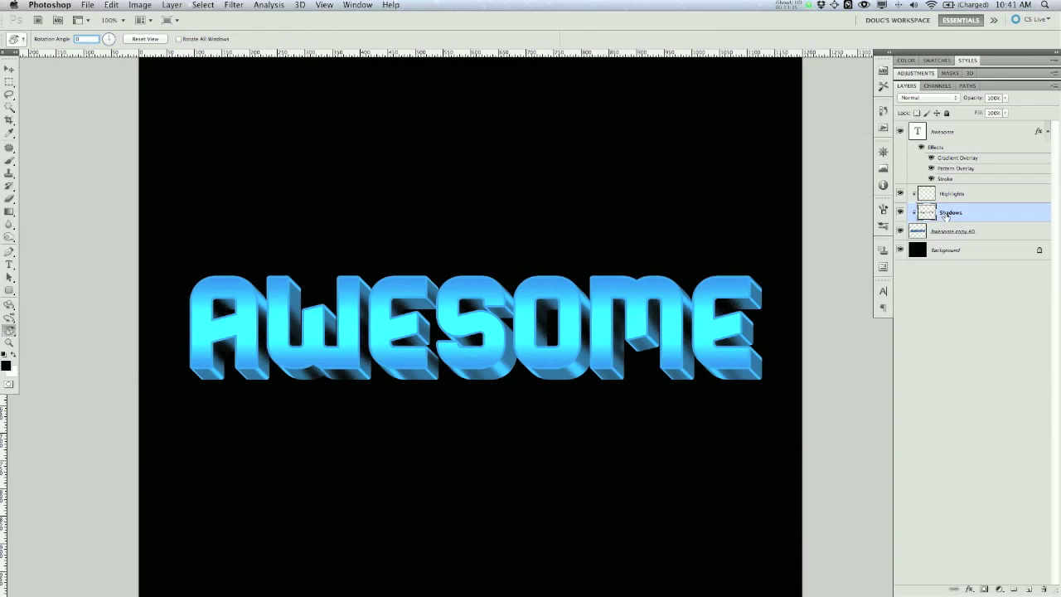
- Set the Shadows layer's blend mode to Soft Light after trying Overlay, and check the result up close
left_click(953, 98)
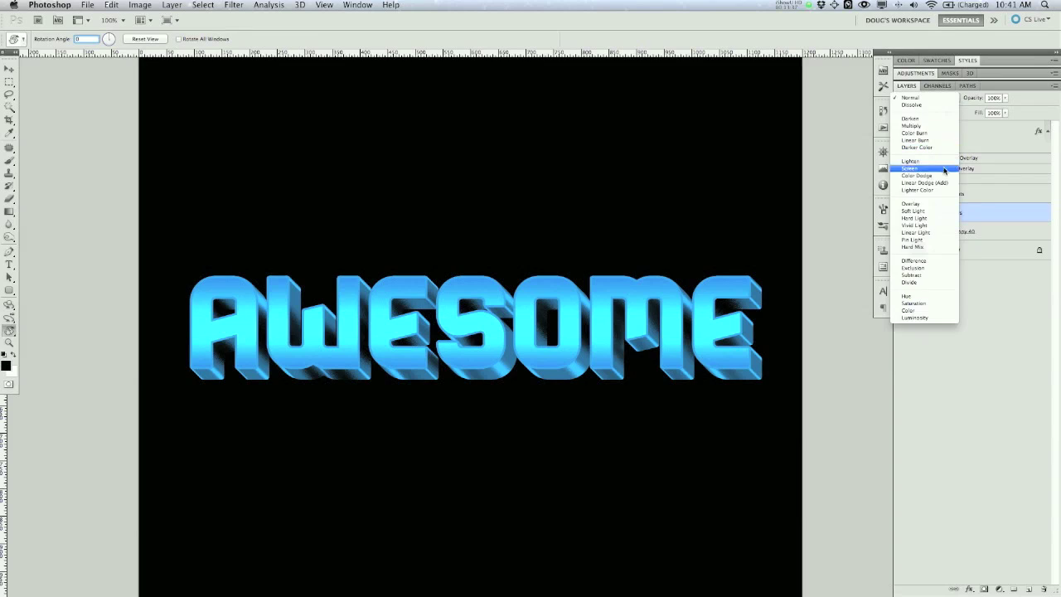
left_click(928, 208)
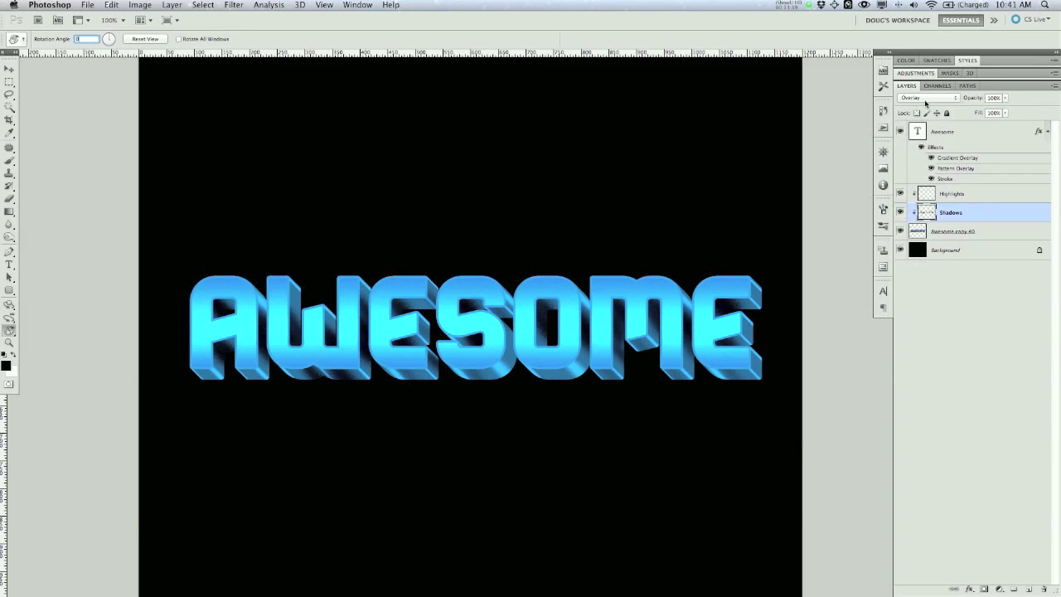
left_click(953, 98)
left_click(924, 106)
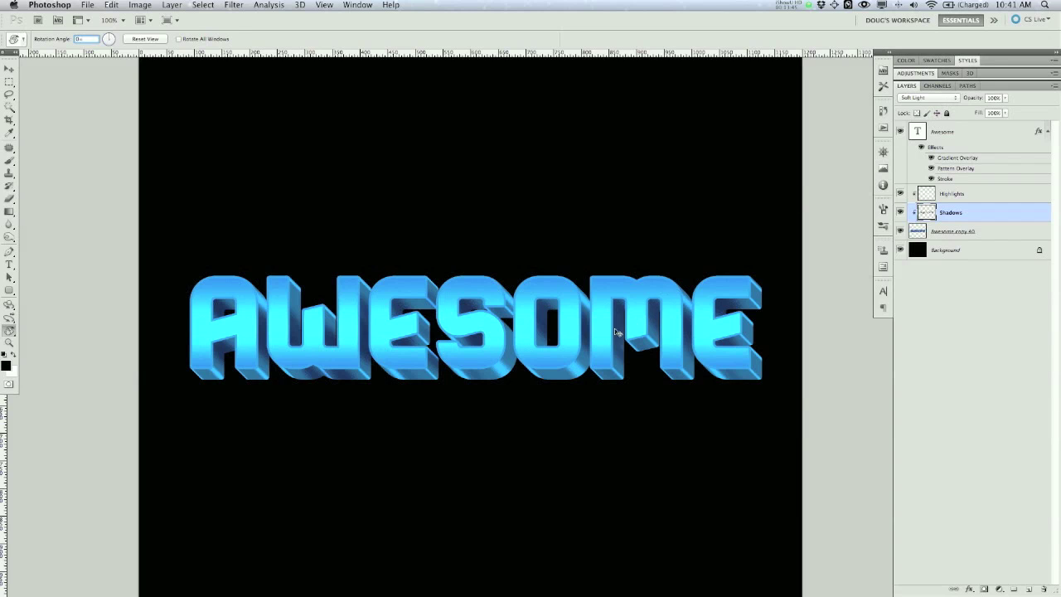
key("super+equal")
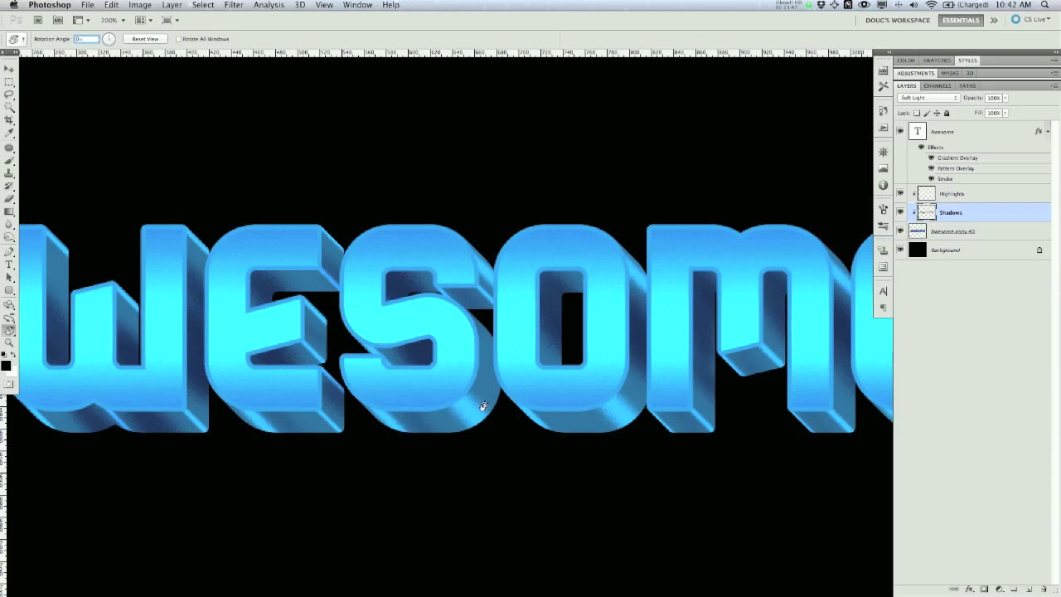
key("super+minus")
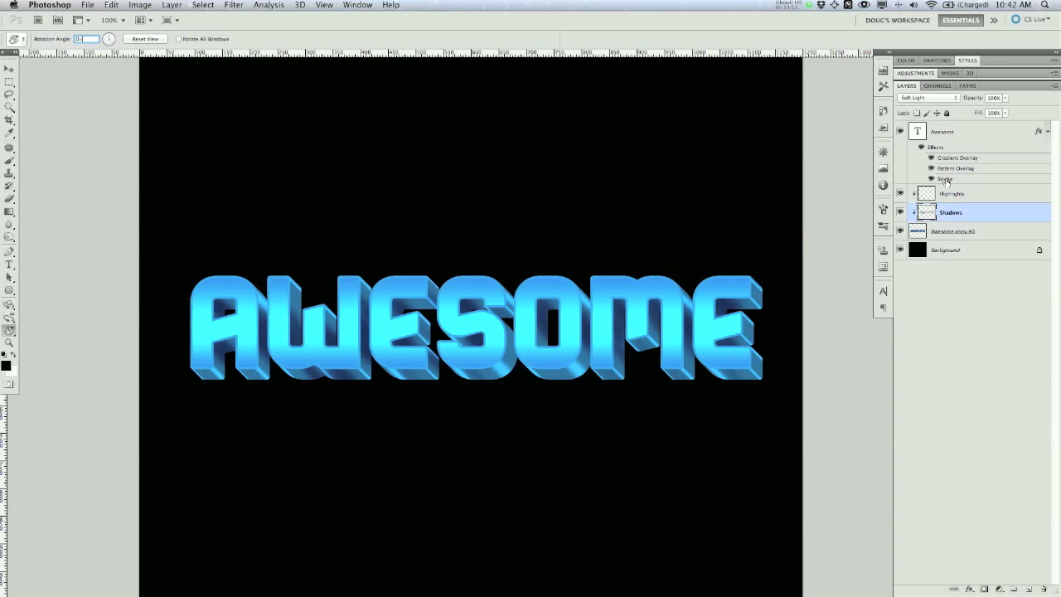
- Change the stroke colour of the Awesome text layer to white
left_click(947, 181)
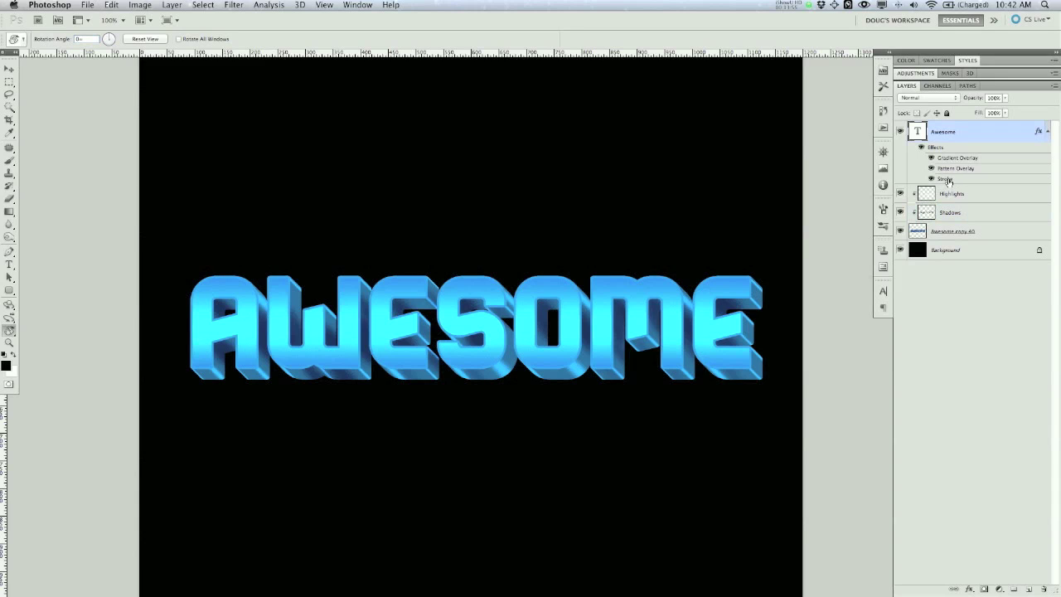
double_click(954, 183)
left_click(613, 206)
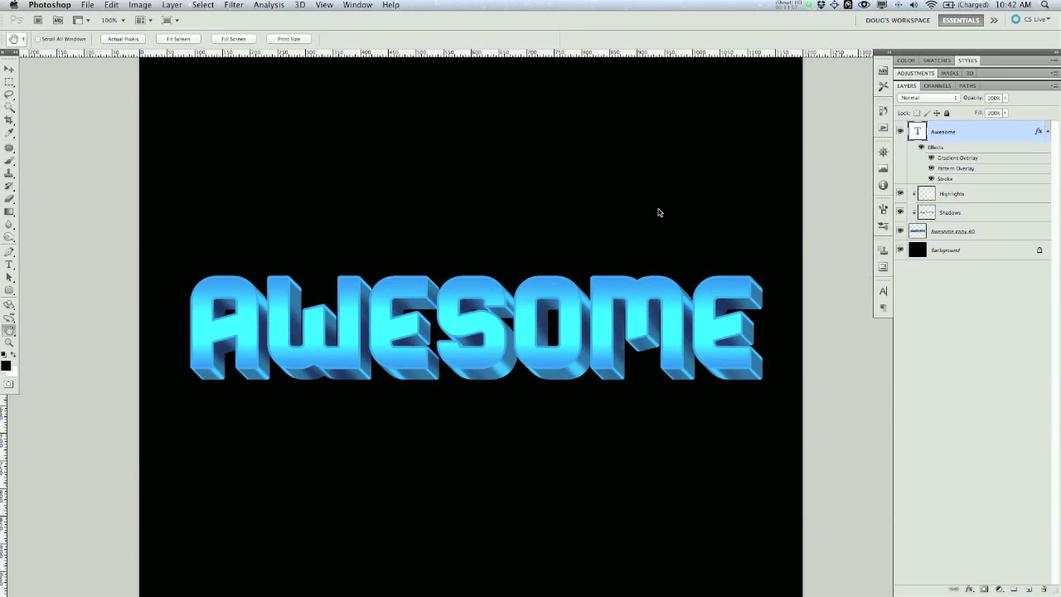
left_click(535, 182)
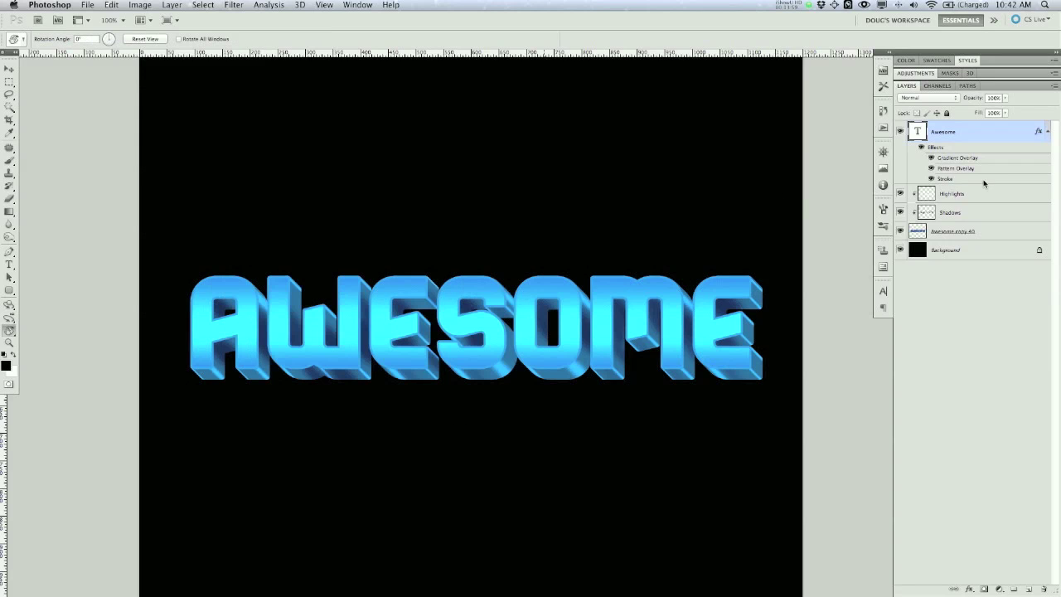
double_click(944, 179)
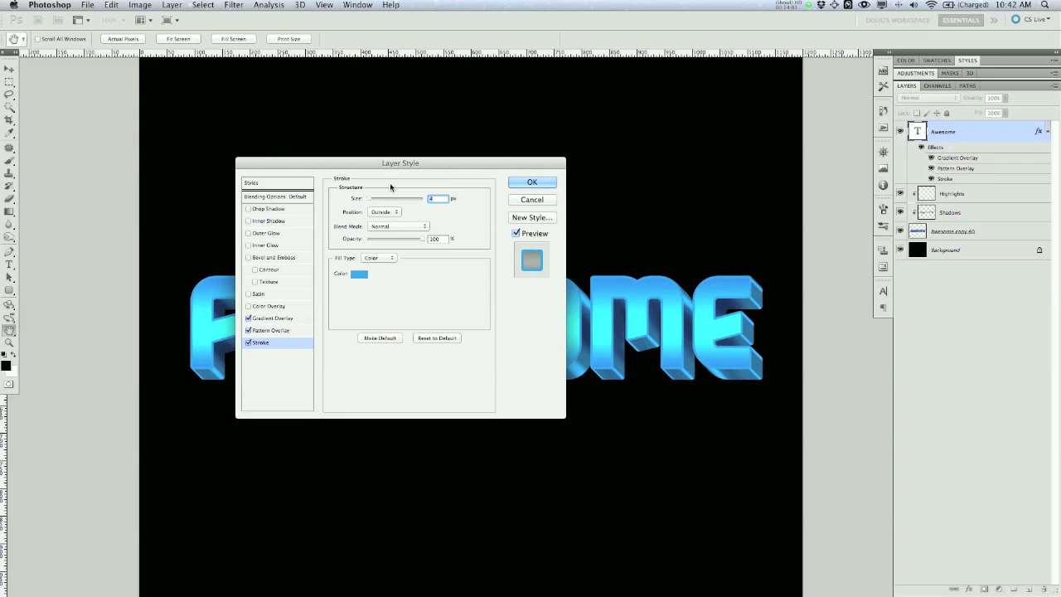
left_click(359, 274)
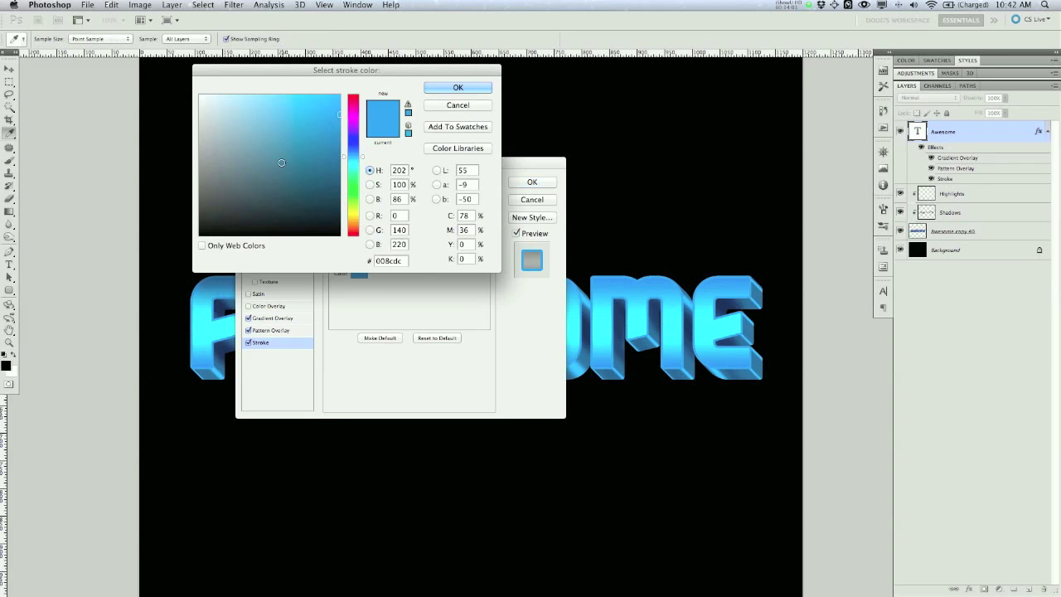
left_click(199, 96)
left_click(454, 88)
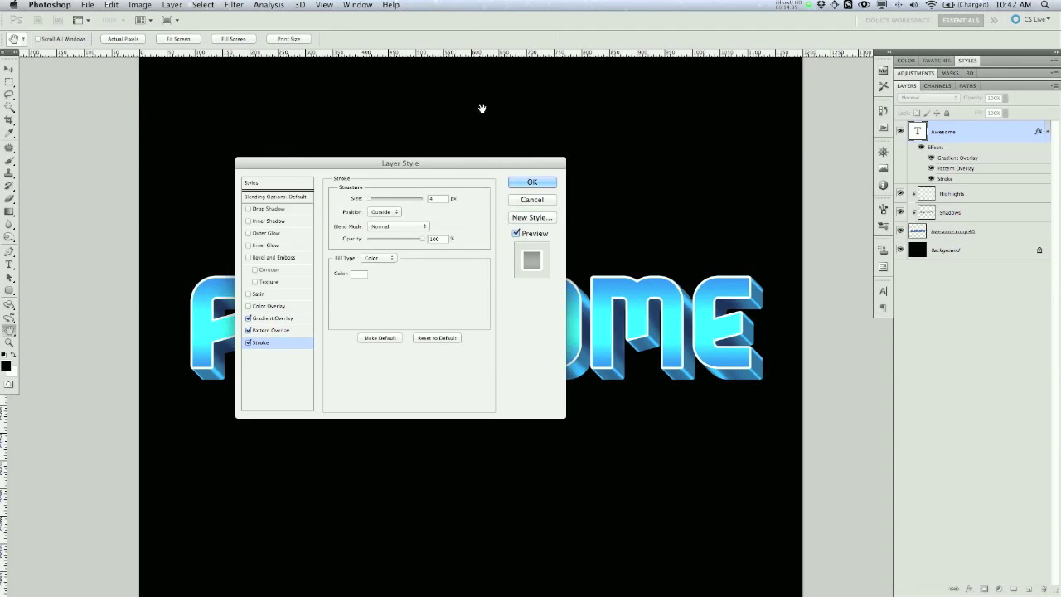
- Set the white stroke's blend mode to Overlay, apply the style and check the letter edges up close
left_click(402, 226)
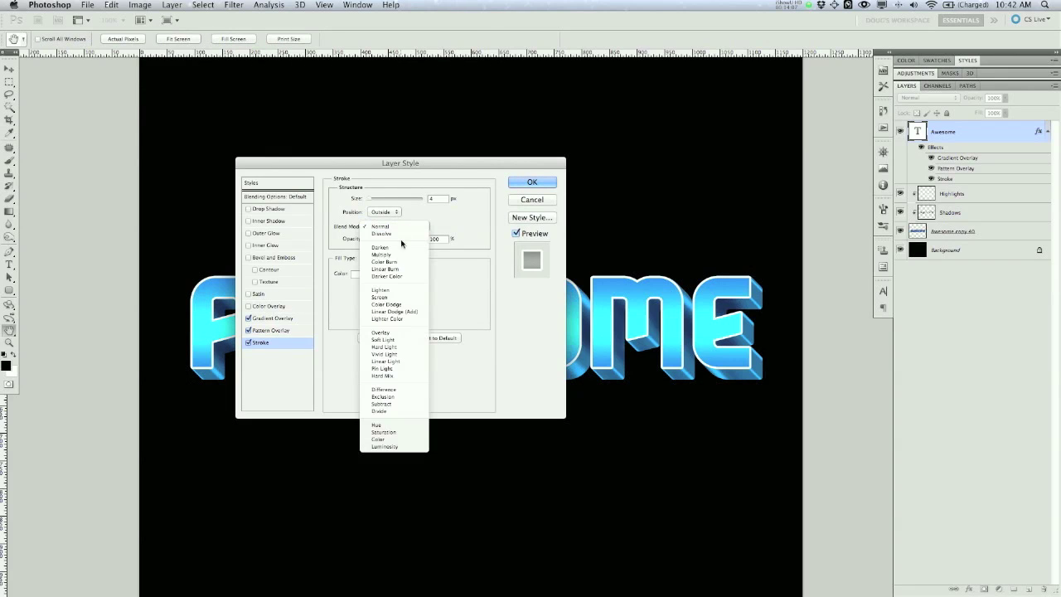
left_click(381, 332)
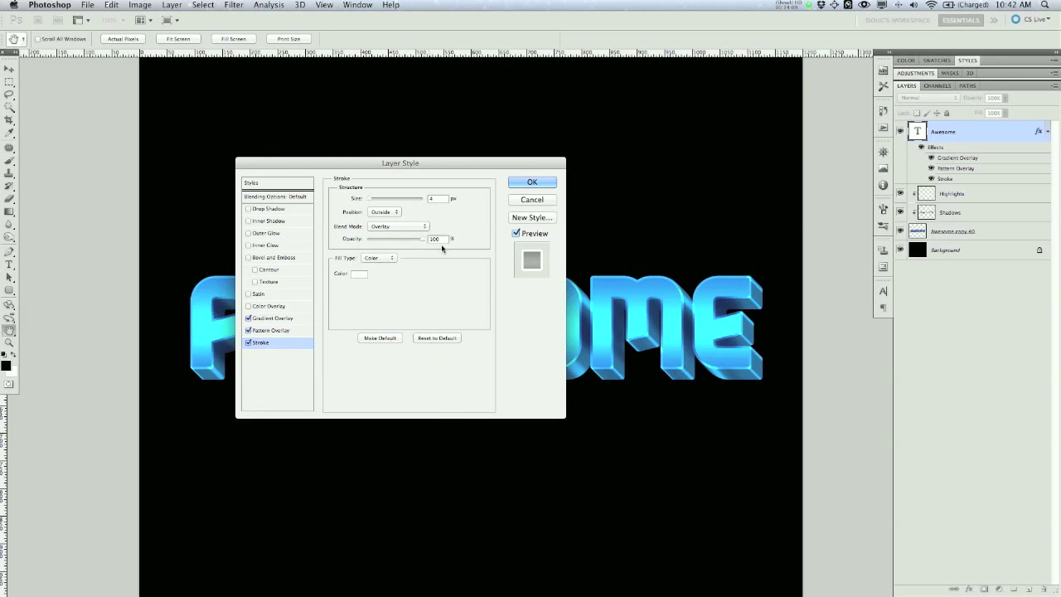
left_click(532, 183)
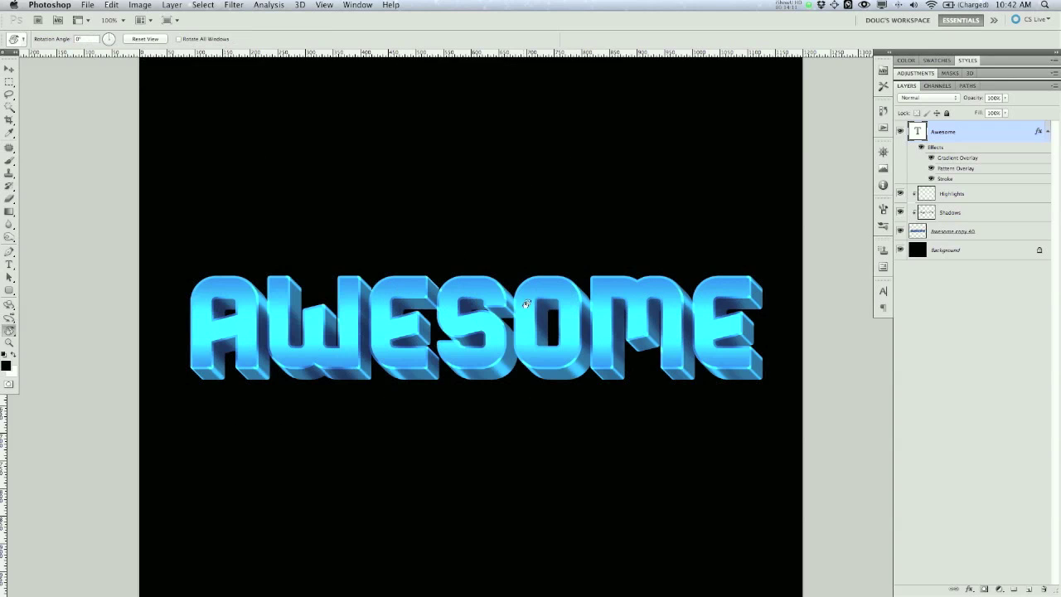
key("super+plus")
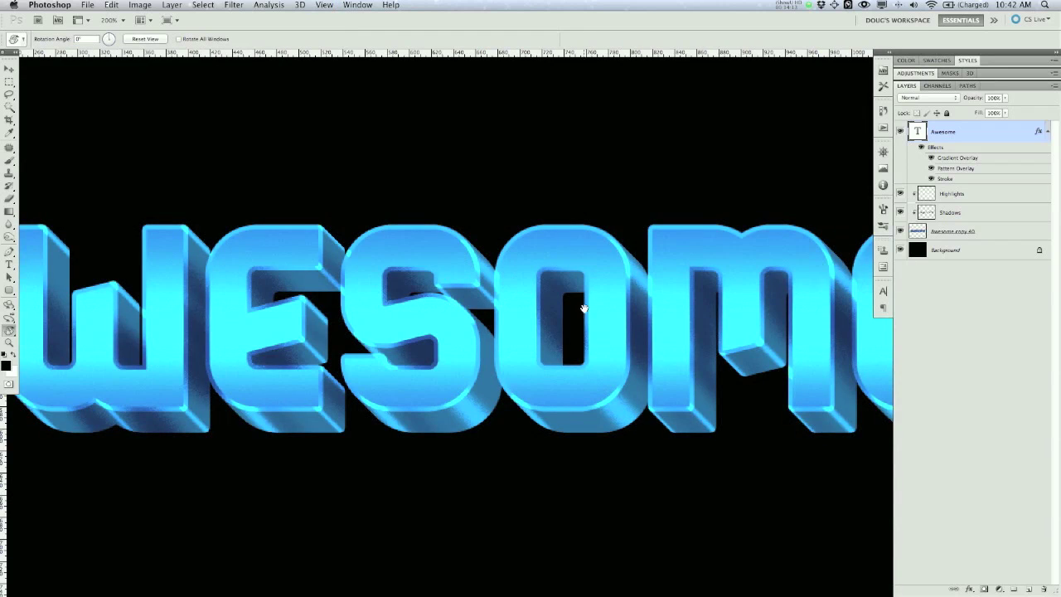
left_click_drag(523, 250, 469, 201)
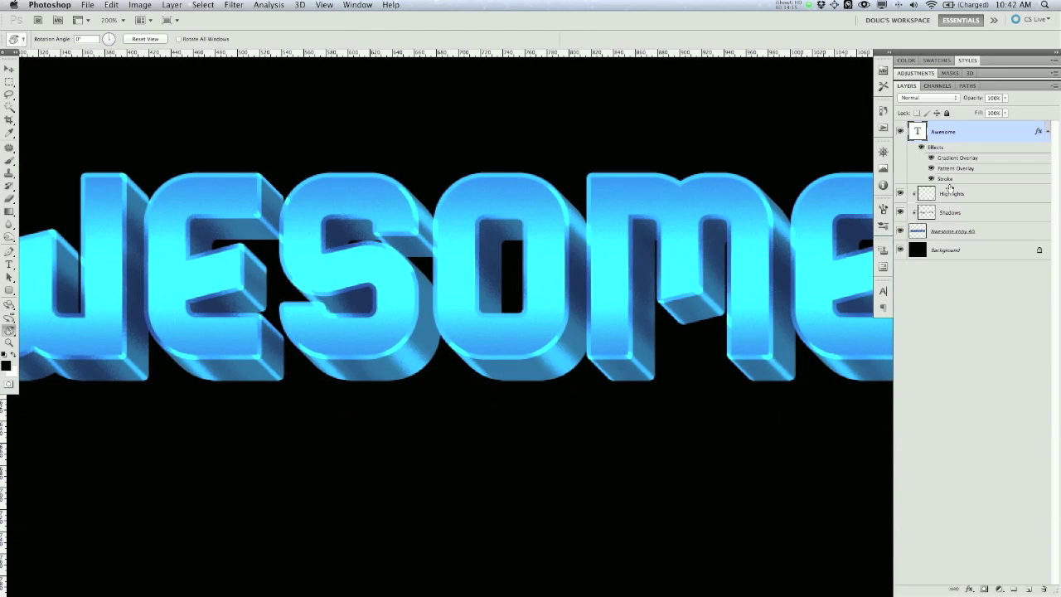
- Load the Awesome copy 40 layer's outline as a selection and add a new layer named Top Highlight above Highlights
left_click(1047, 133)
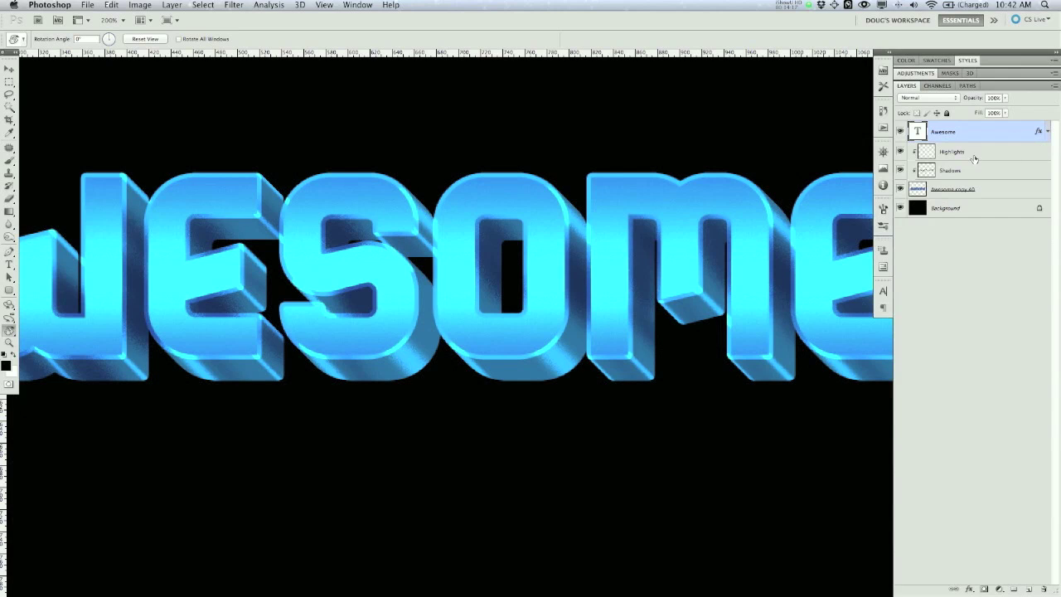
left_click(917, 189, "super")
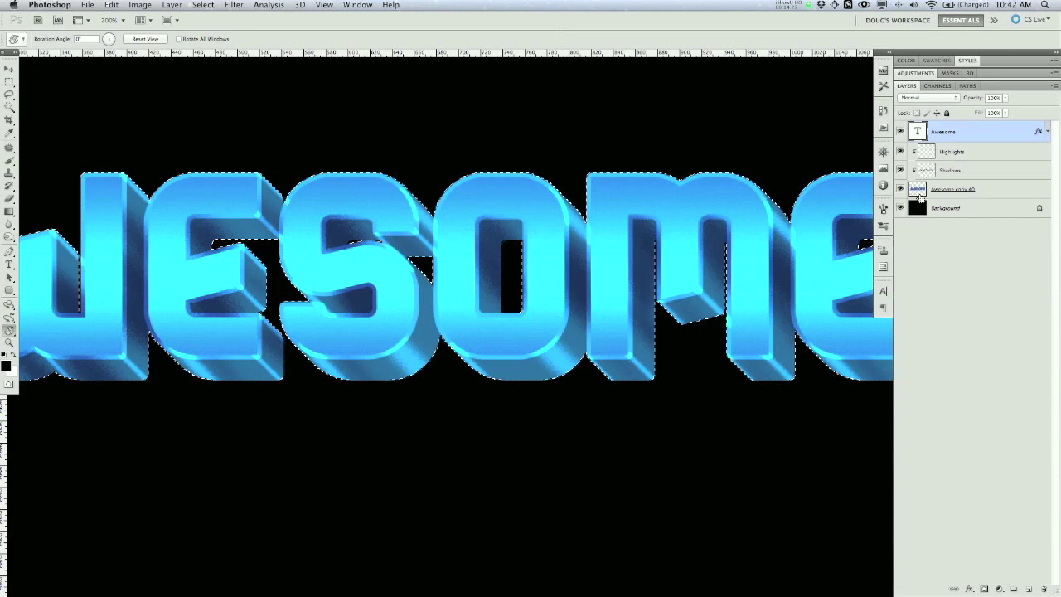
key("super+1")
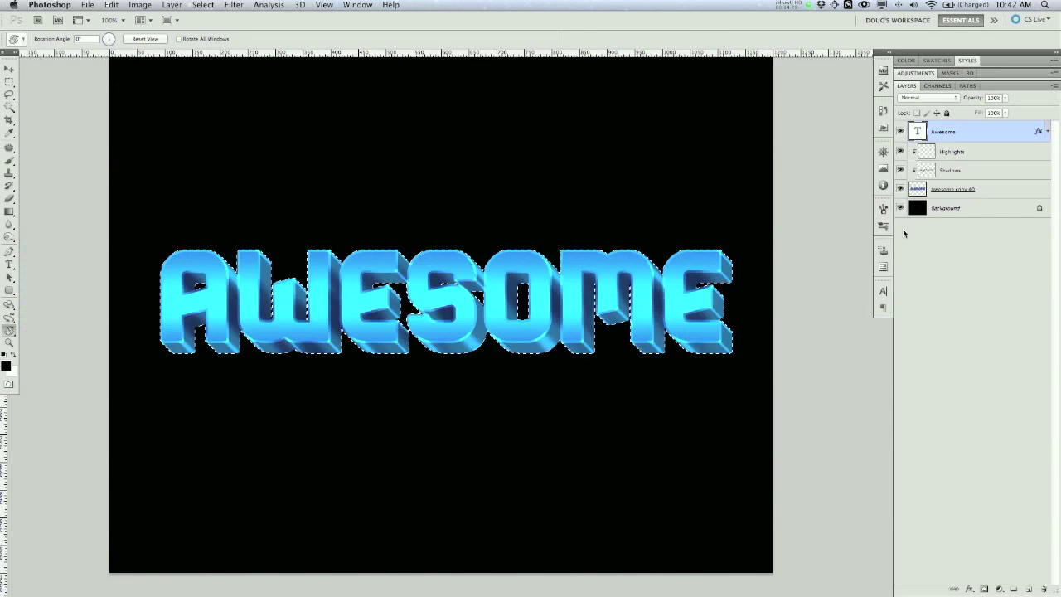
left_click(968, 155)
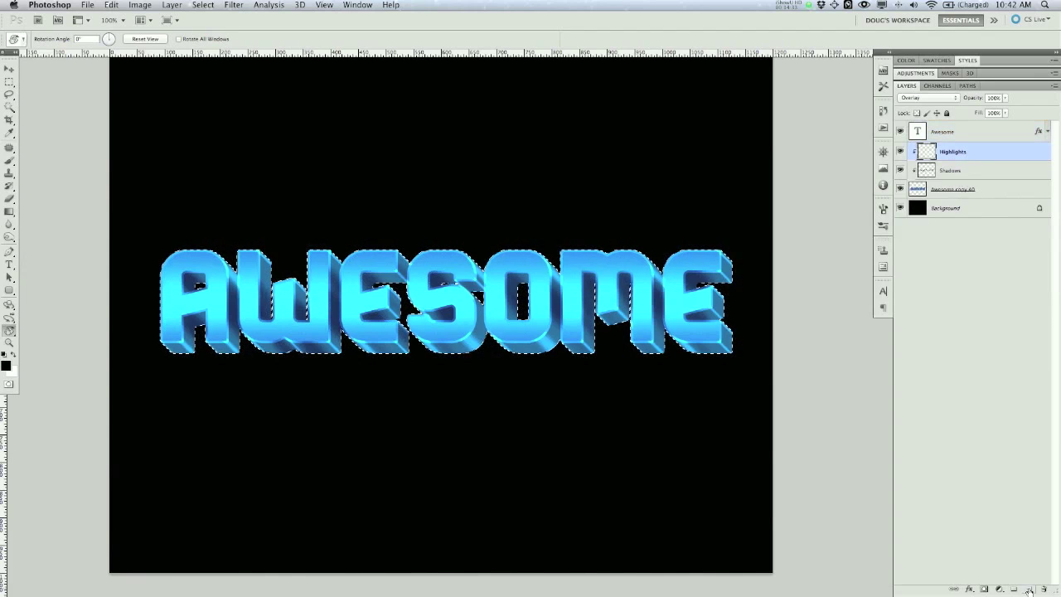
left_click(1029, 589)
double_click(939, 153)
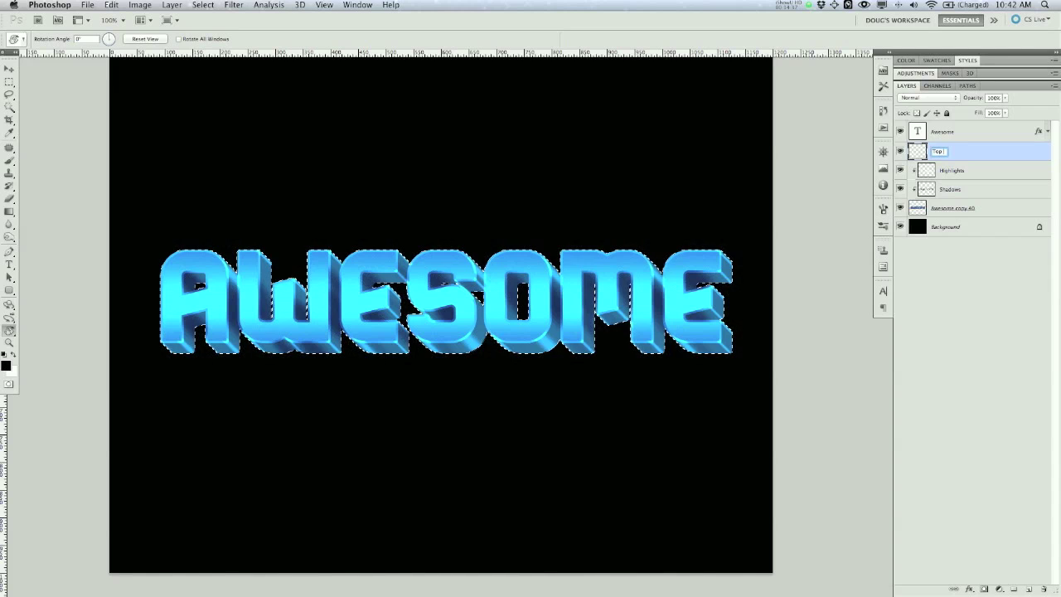
key("Return")
- With the Awesome text hidden, fill the selection white on Top Highlight, offset it slightly and delete inside it to leave a thin rim, then deselect
left_click(14, 355)
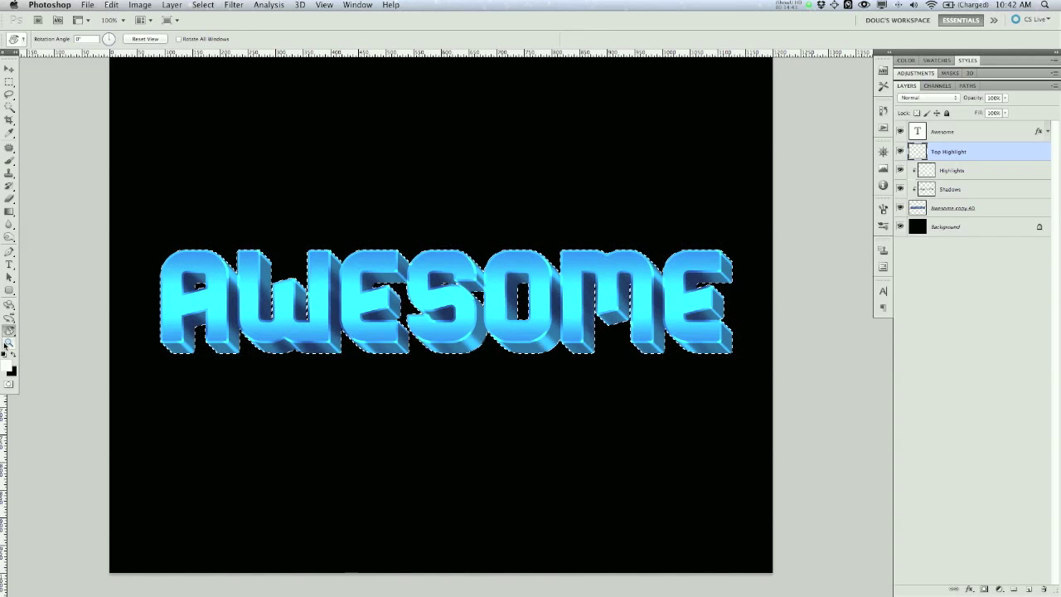
key("alt+BackSpace")
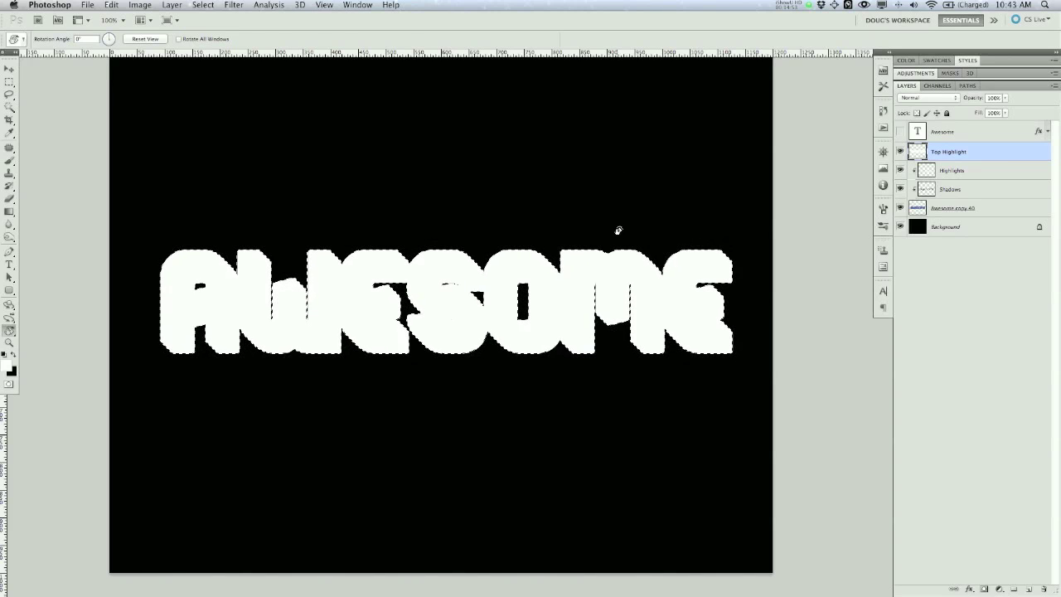
key("m")
key("super+plus")
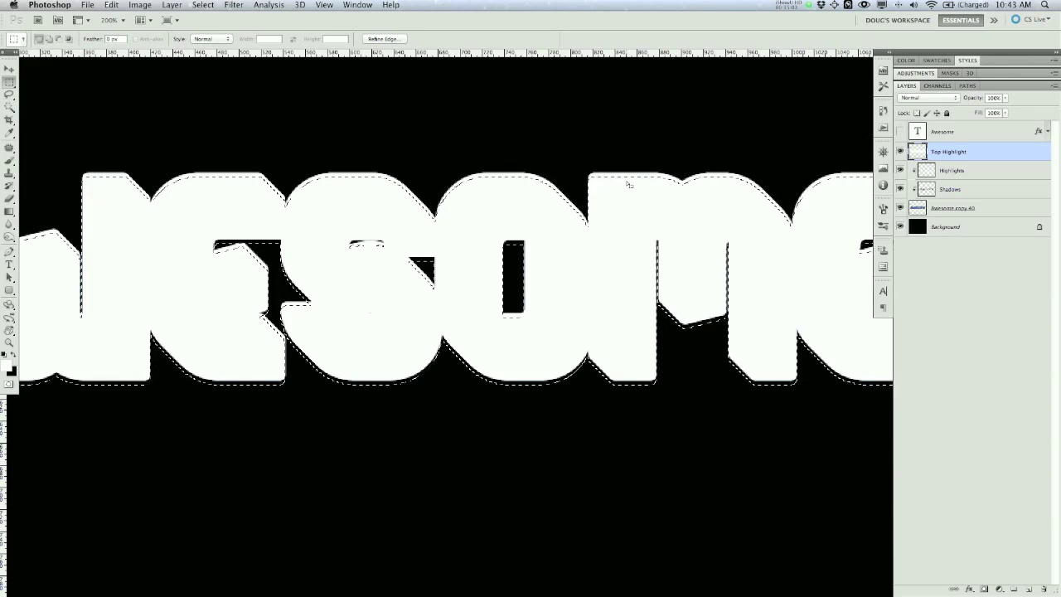
key("super+0")
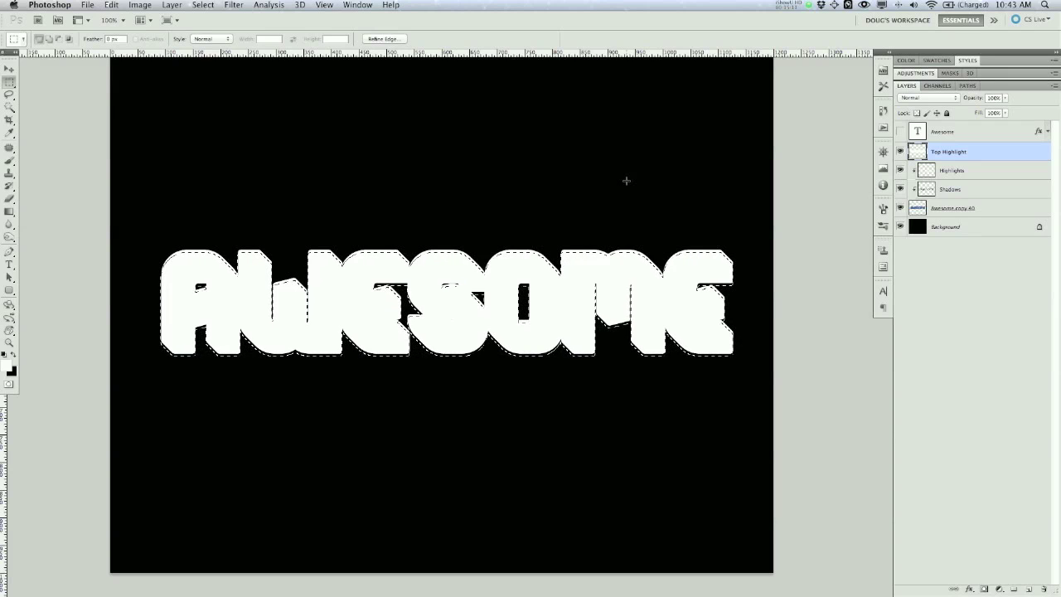
key("Delete")
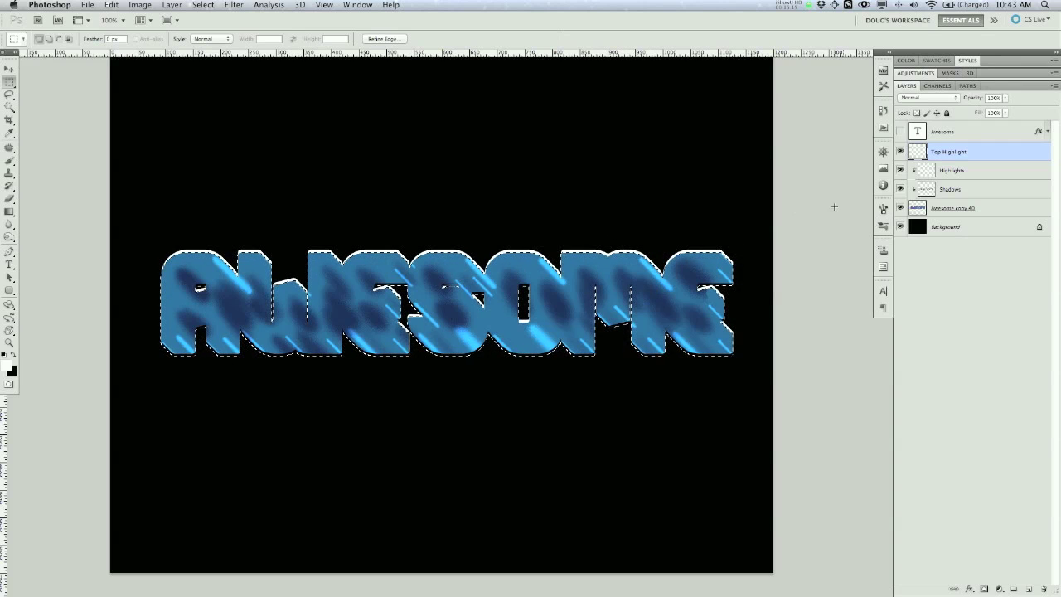
key("ctrl+d")
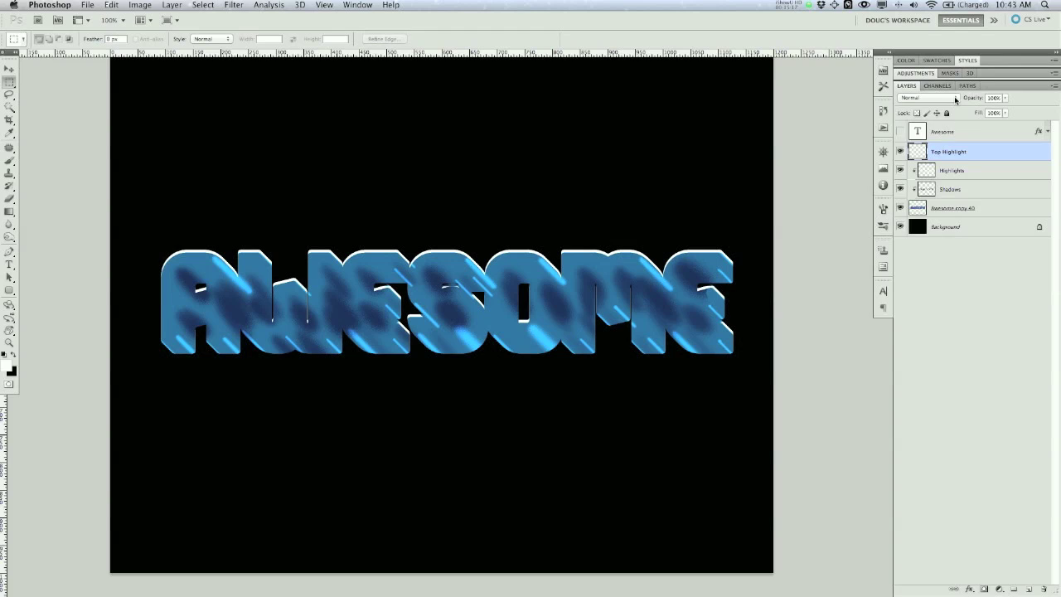
- Set the Top Highlight layer's blend mode to Overlay and show the Awesome text layer again
left_click(955, 99)
left_click(919, 208)
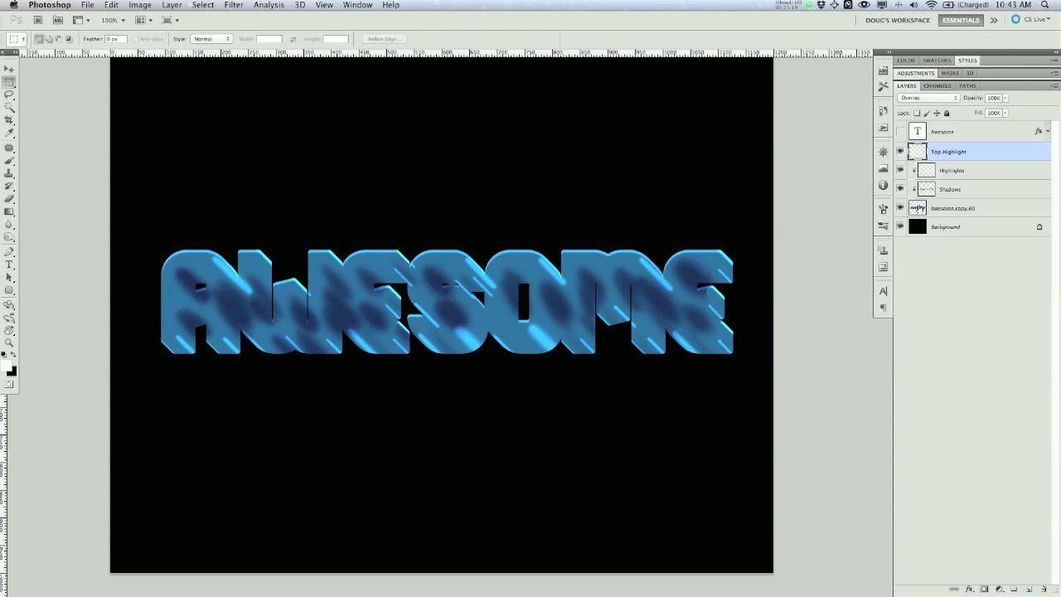
left_click(900, 132)
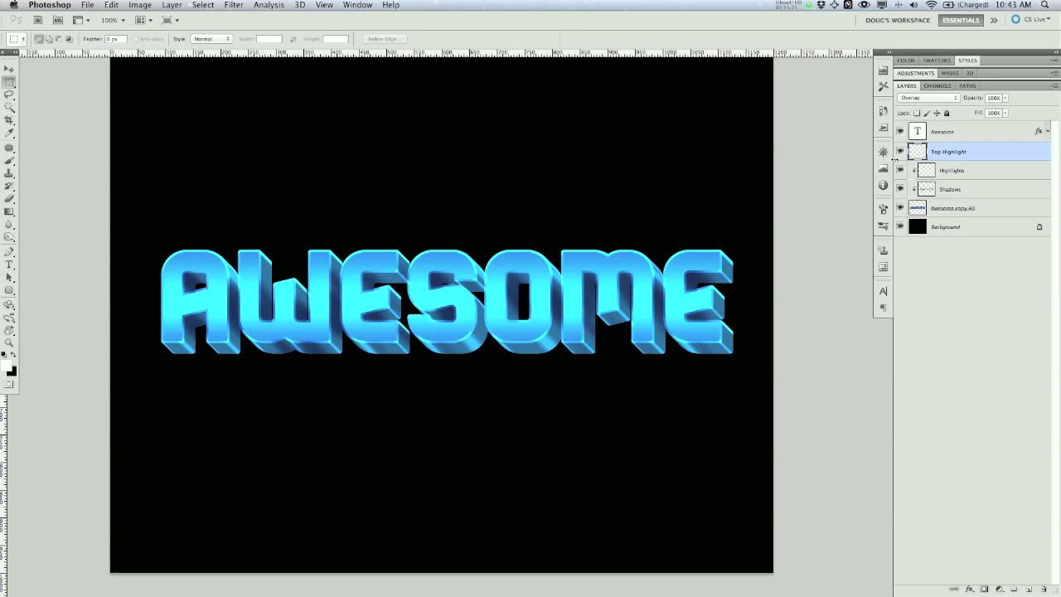
- Compare the lettering with and without the Top Highlight and Highlights layers by toggling their visibility
left_click(900, 152)
left_click(900, 152)
left_click(900, 152)
left_click(899, 159)
left_click(899, 161)
left_click(900, 163)
left_click(900, 165)
left_click(900, 166)
left_click(900, 166)
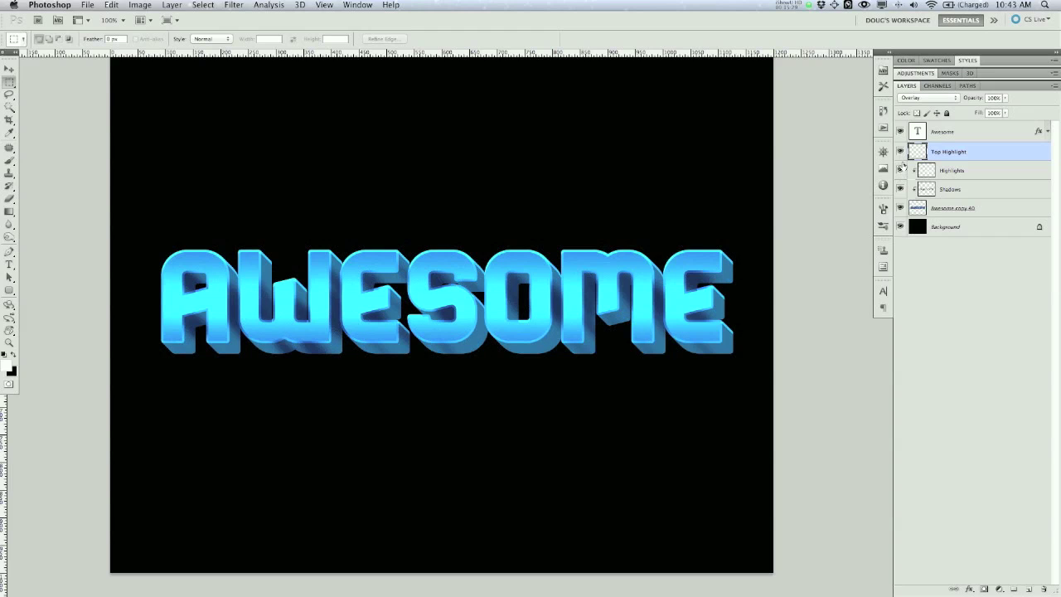
left_click(900, 169)
left_click(900, 153)
left_click(900, 153)
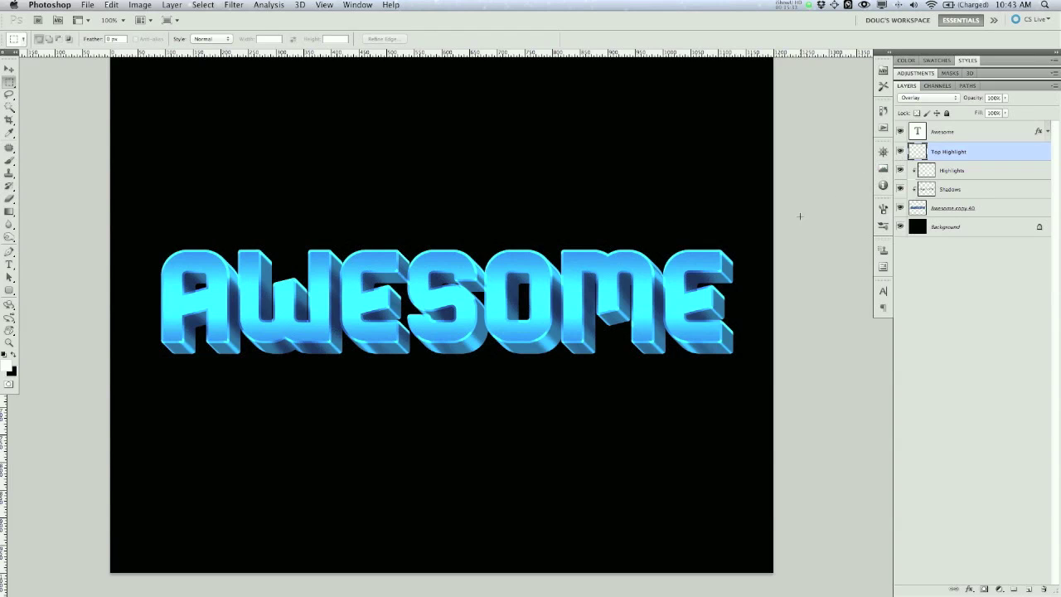
- Choose the 48 px cross-shaped brush tip from the presets for the Brush tool
key("b")
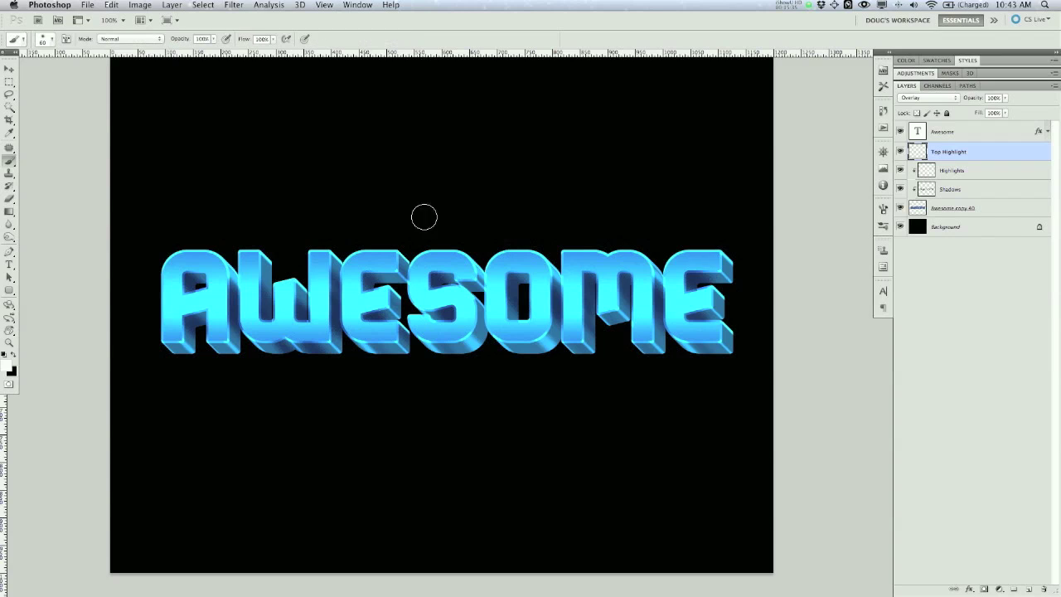
right_click(683, 181)
left_click_drag(801, 251, 801, 285)
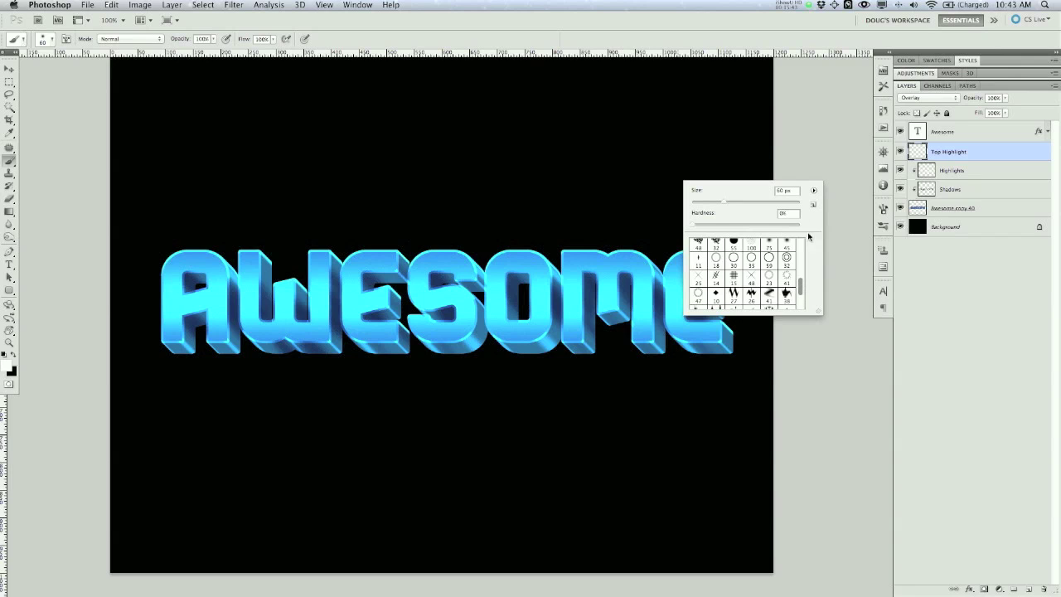
left_click(812, 191)
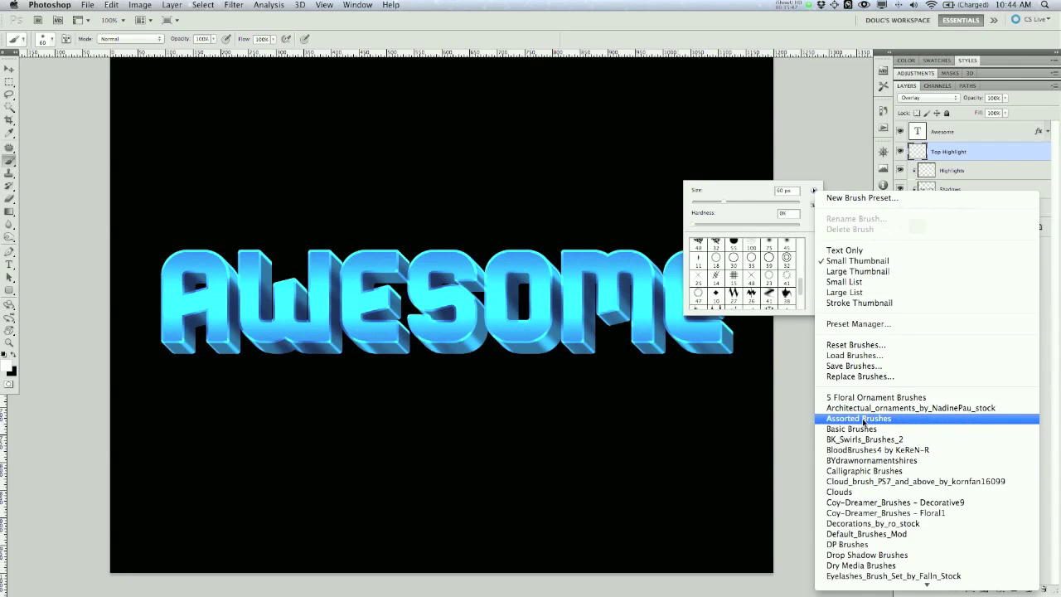
left_click(751, 192)
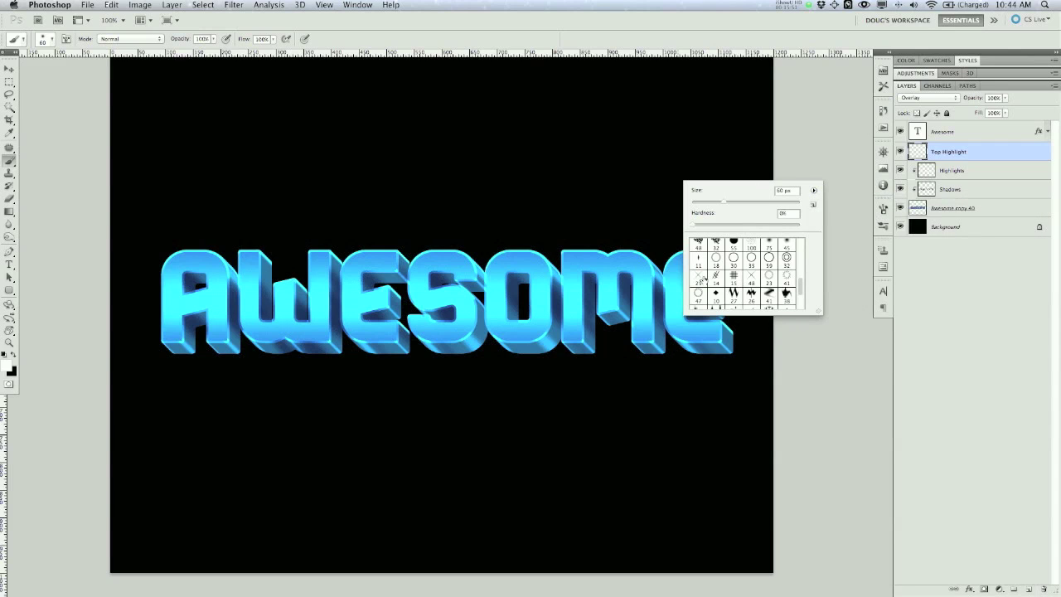
left_click(752, 276)
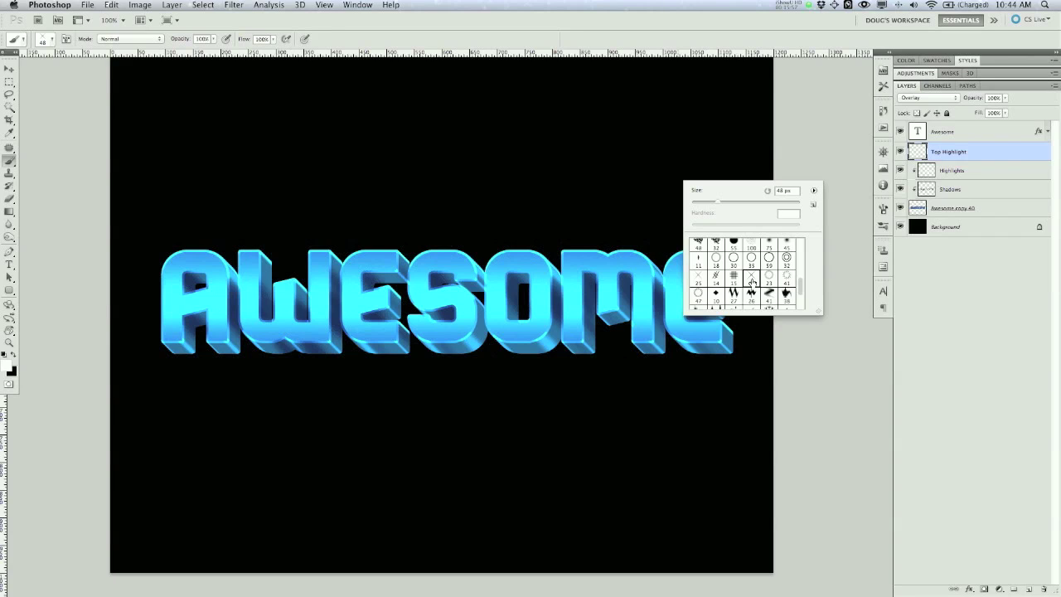
left_click(820, 157)
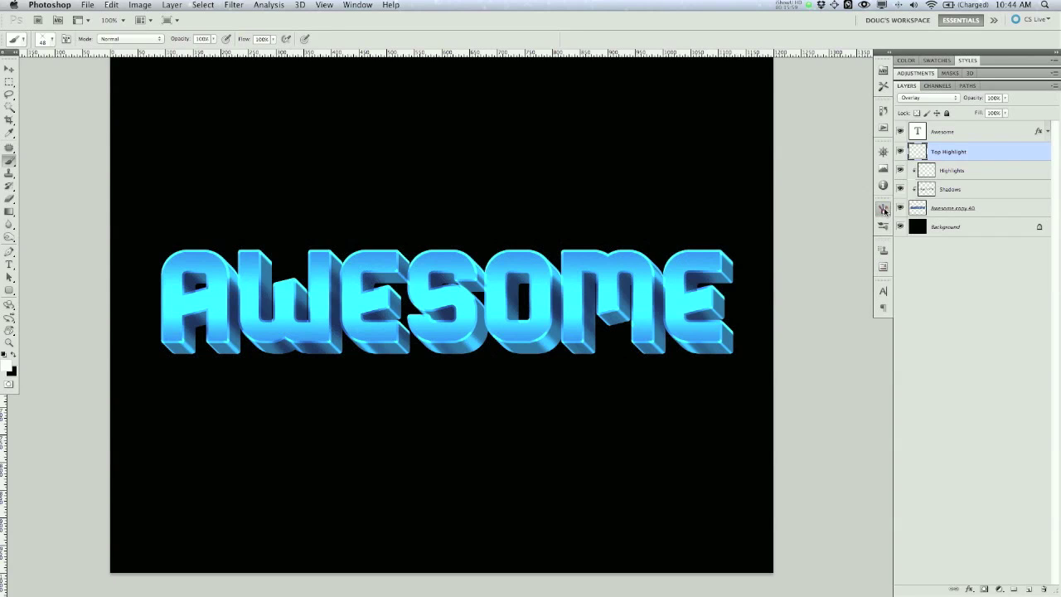
- Enable Shape Dynamics for the cross-shaped brush, raising the angle jitter to 88% and the size jitter to 30%
left_click(883, 209)
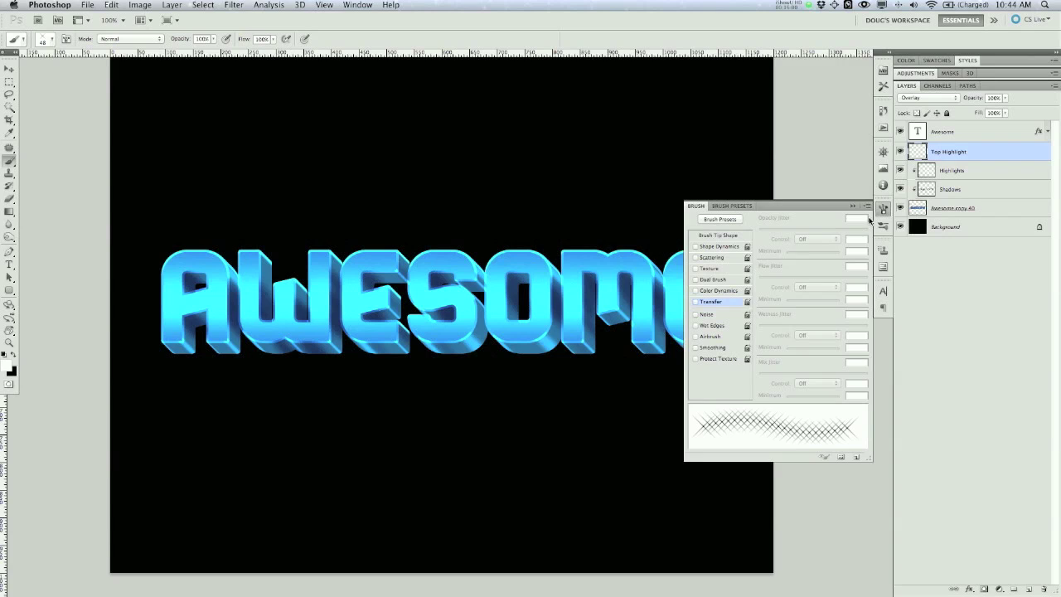
left_click(720, 246)
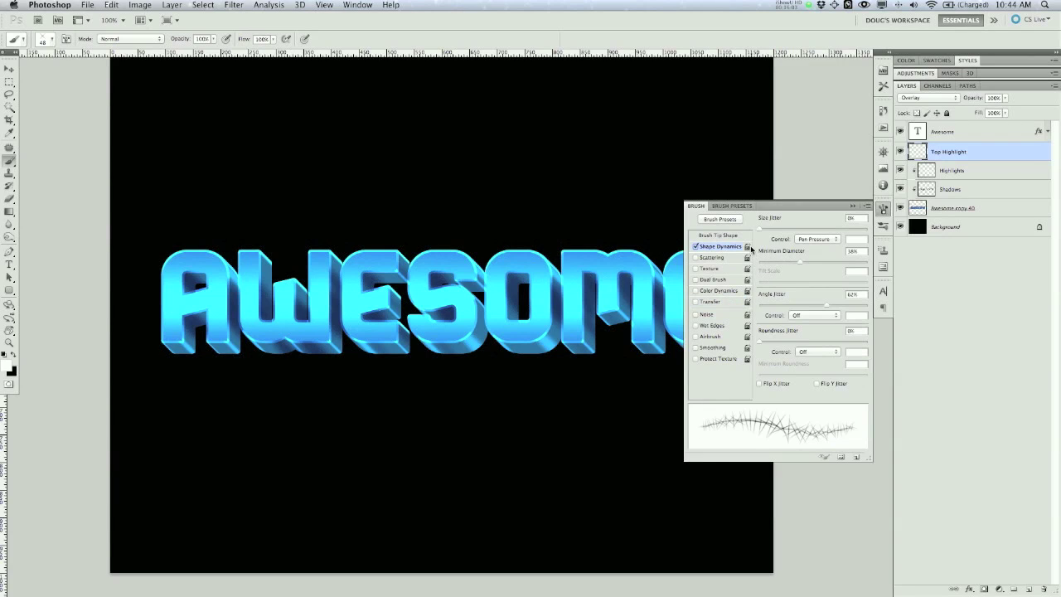
left_click_drag(827, 308, 854, 308)
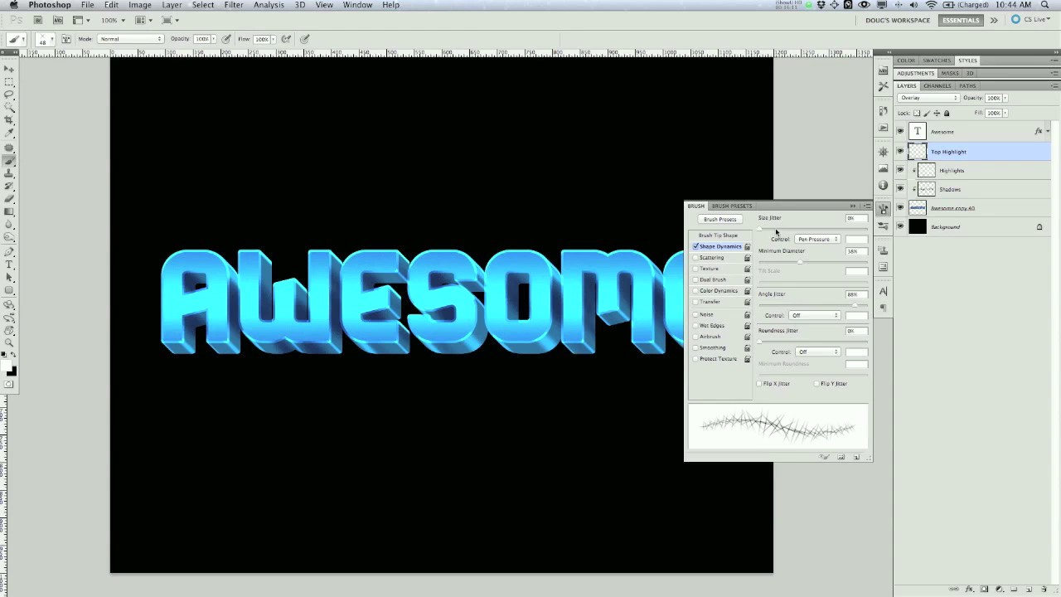
left_click_drag(767, 229, 781, 229)
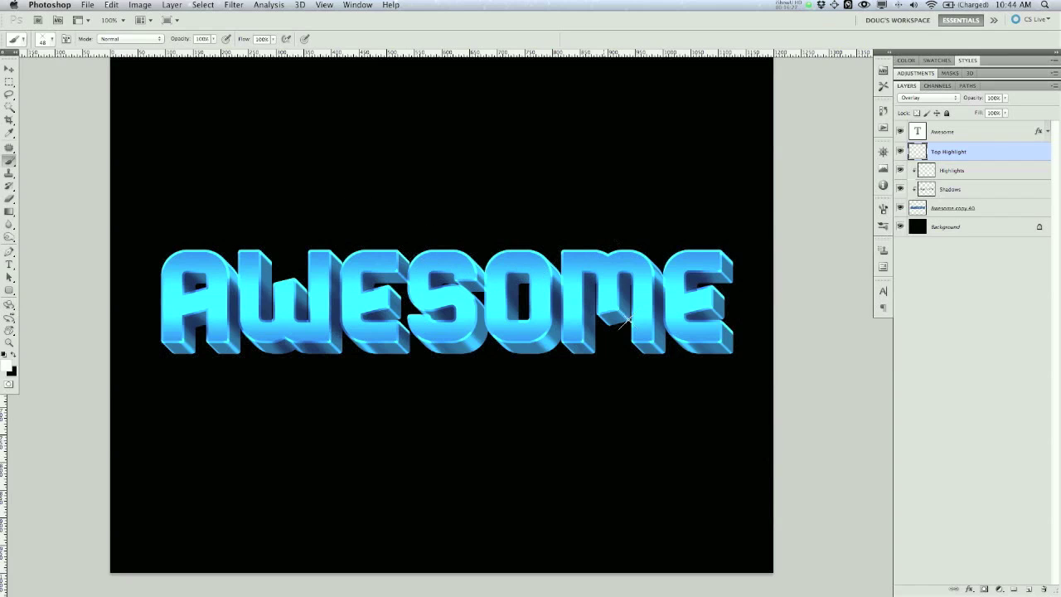
- Add a new layer above Top Highlight and name it Starbursts
left_click(1028, 588)
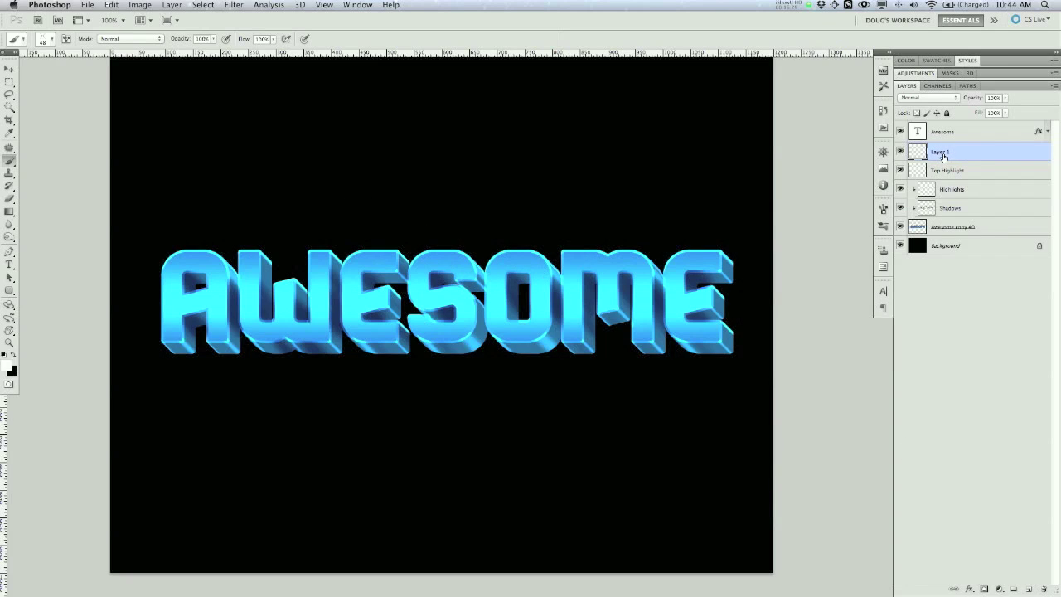
double_click(943, 156)
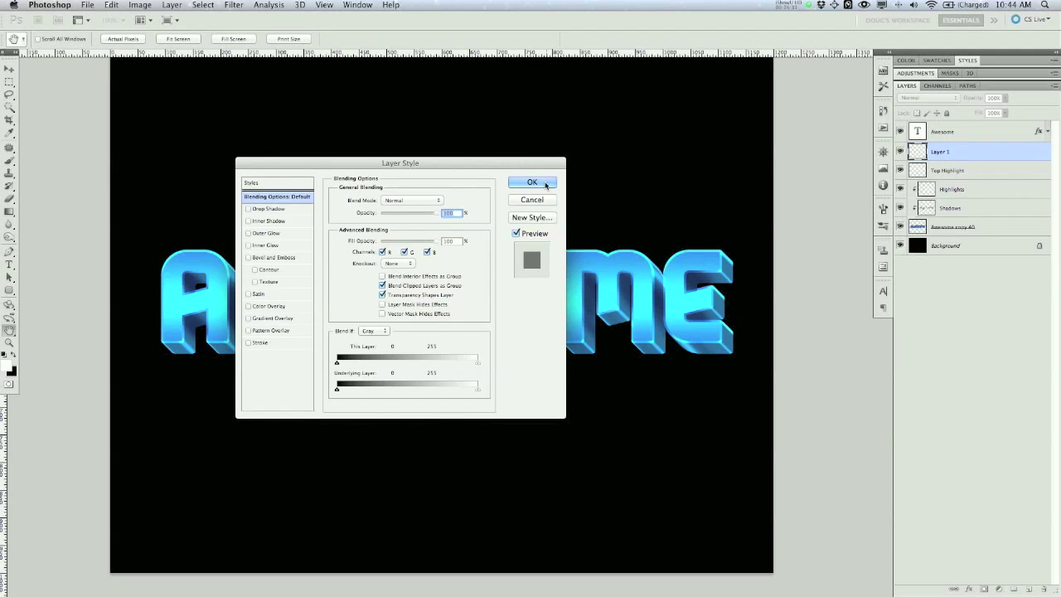
left_click(547, 185)
double_click(939, 156)
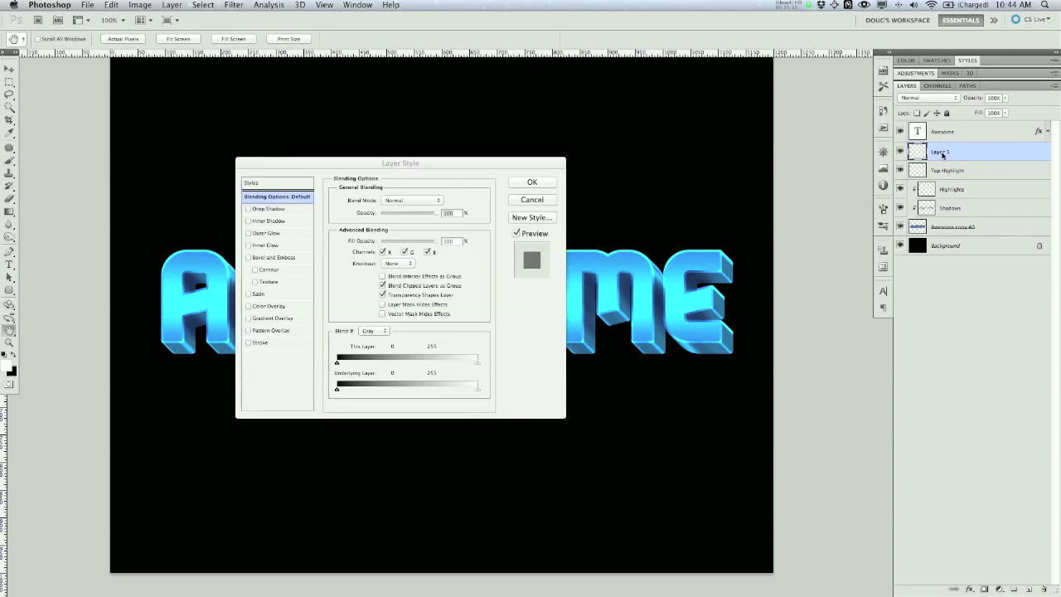
key("Escape")
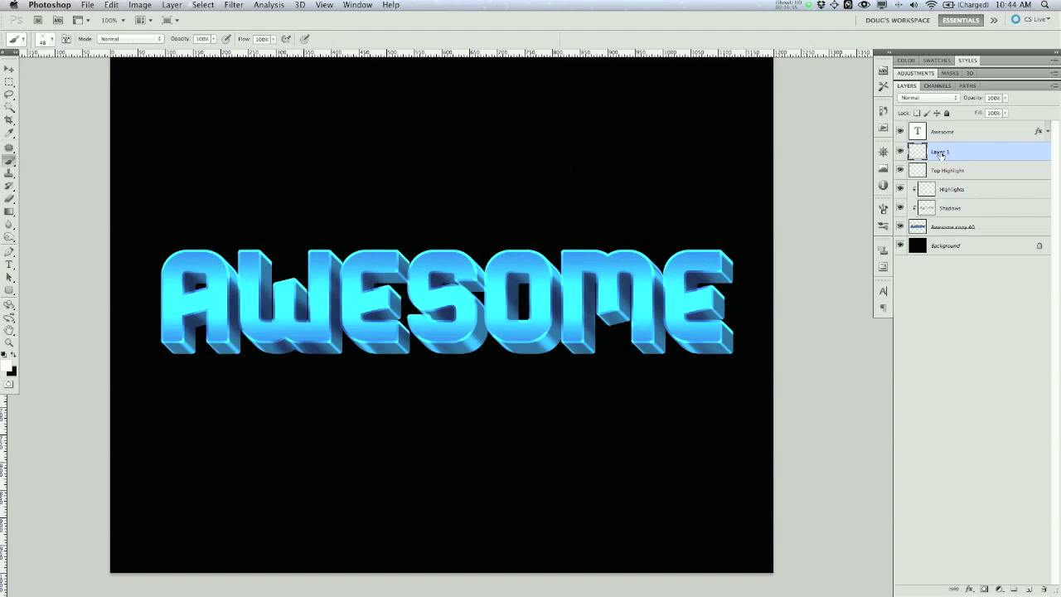
double_click(942, 153)
type("Starbursts")
key("Return")
- Try a starburst stamp on the upper-right curve of the letter A and undo it
key("super+plus")
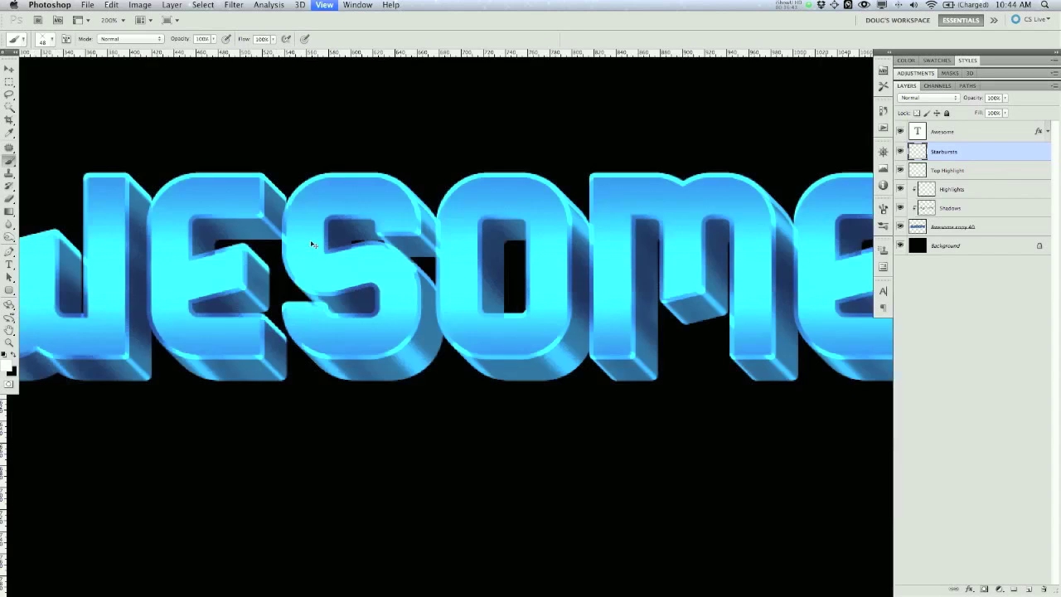
left_click_drag(286, 231, 538, 277)
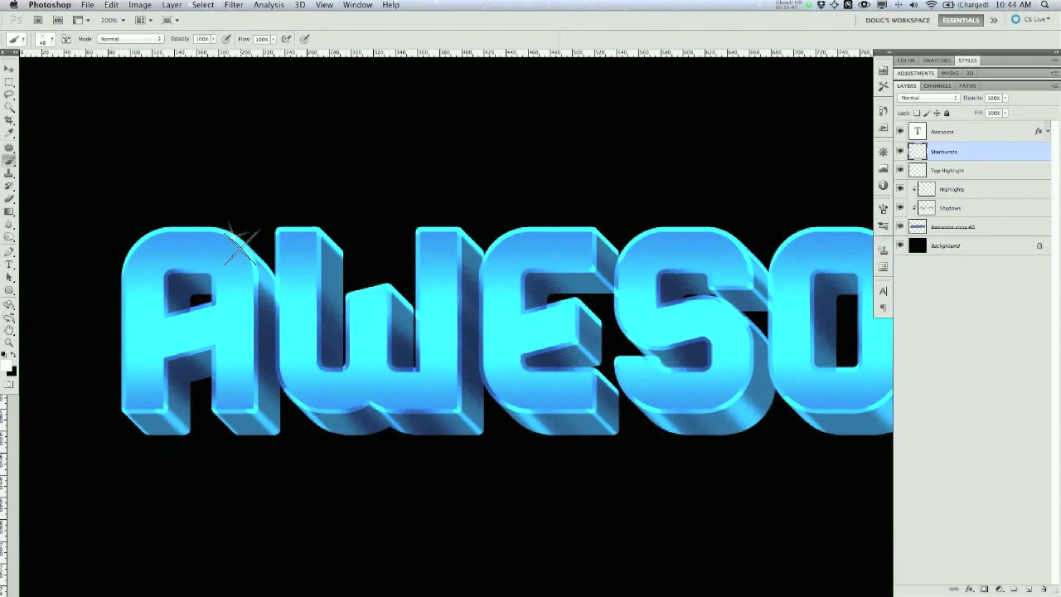
left_click(237, 231)
key("super+z")
- Set the brush's size jitter to 0% and minimum diameter to 100%, checking it with a trial stamp that is undone
left_click(883, 208)
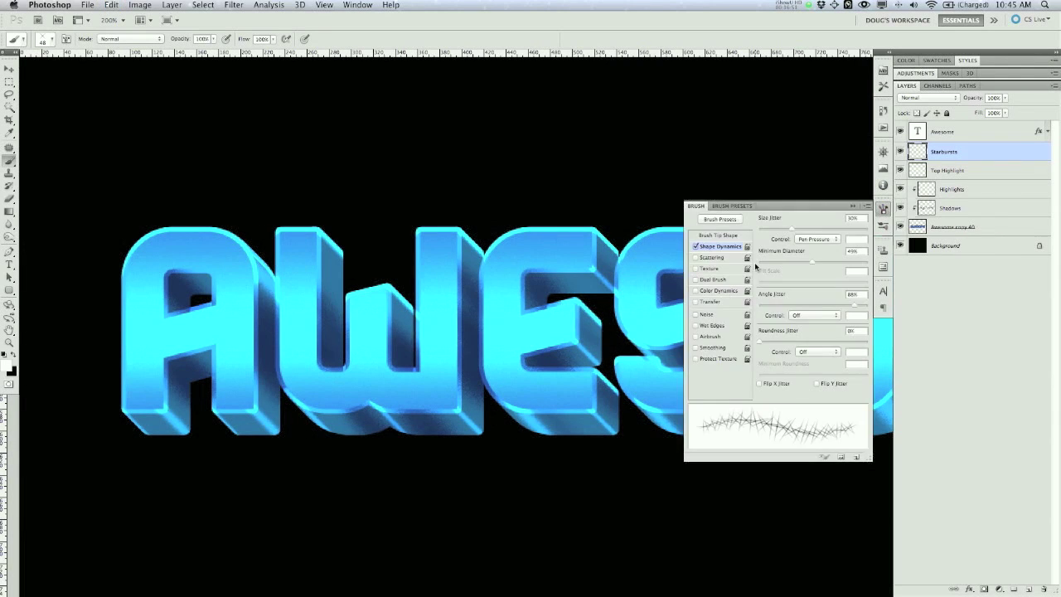
left_click(696, 247)
left_click(696, 247)
left_click_drag(809, 263, 743, 260)
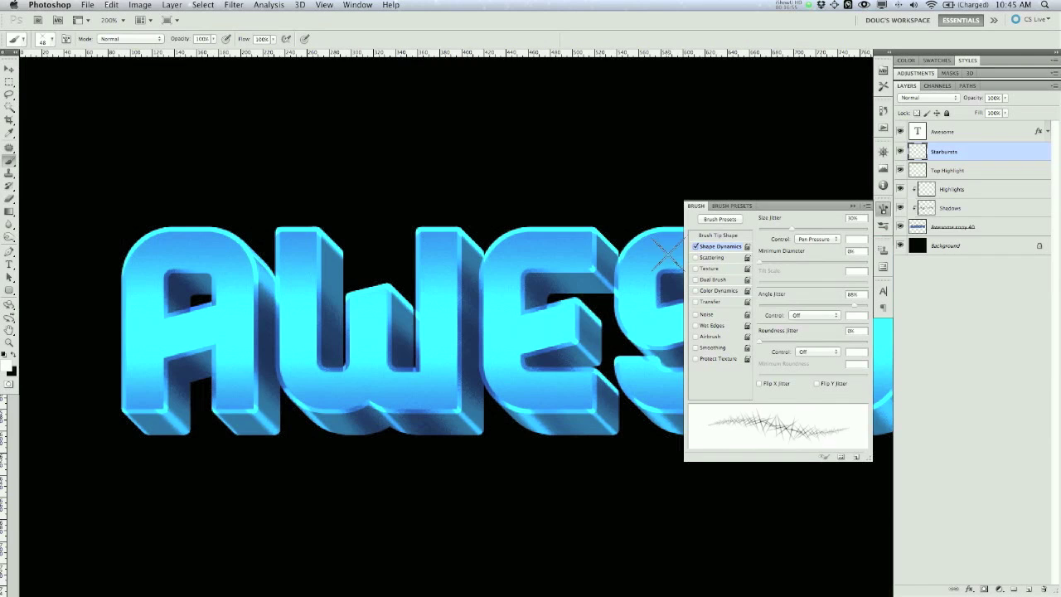
left_click_drag(792, 229, 741, 227)
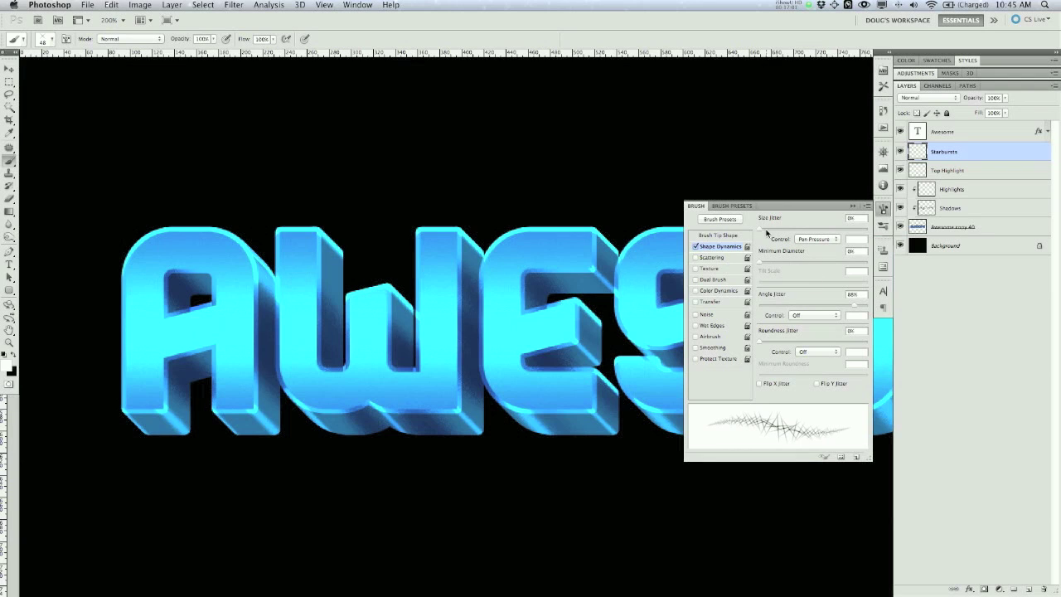
mouse_move(760, 231)
left_mouse_down()
mouse_move(877, 229)
mouse_move(756, 230)
mouse_move(760, 261)
mouse_move(901, 265)
left_mouse_up()
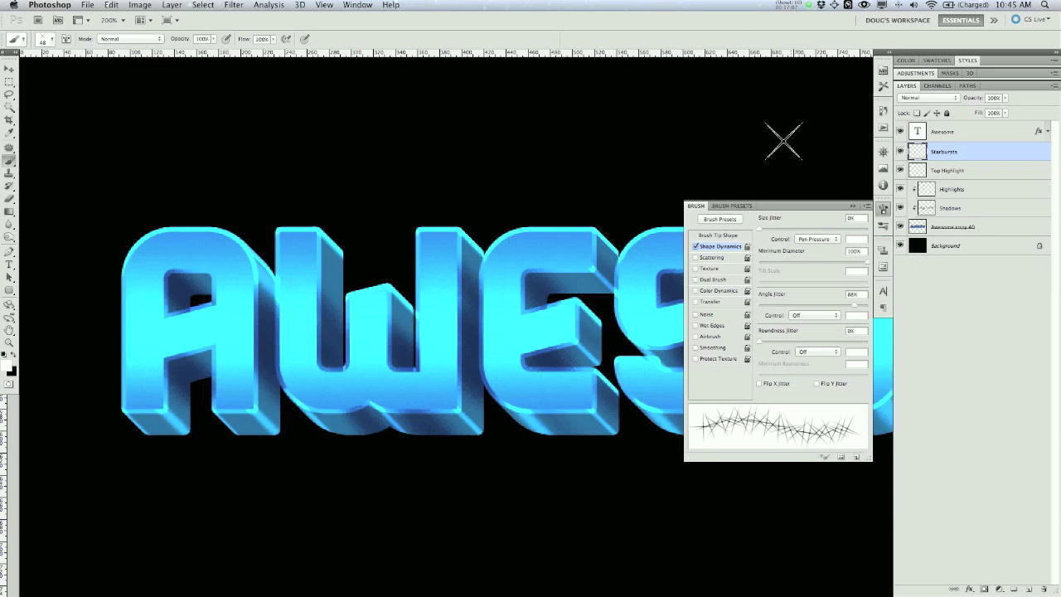
left_click(747, 139)
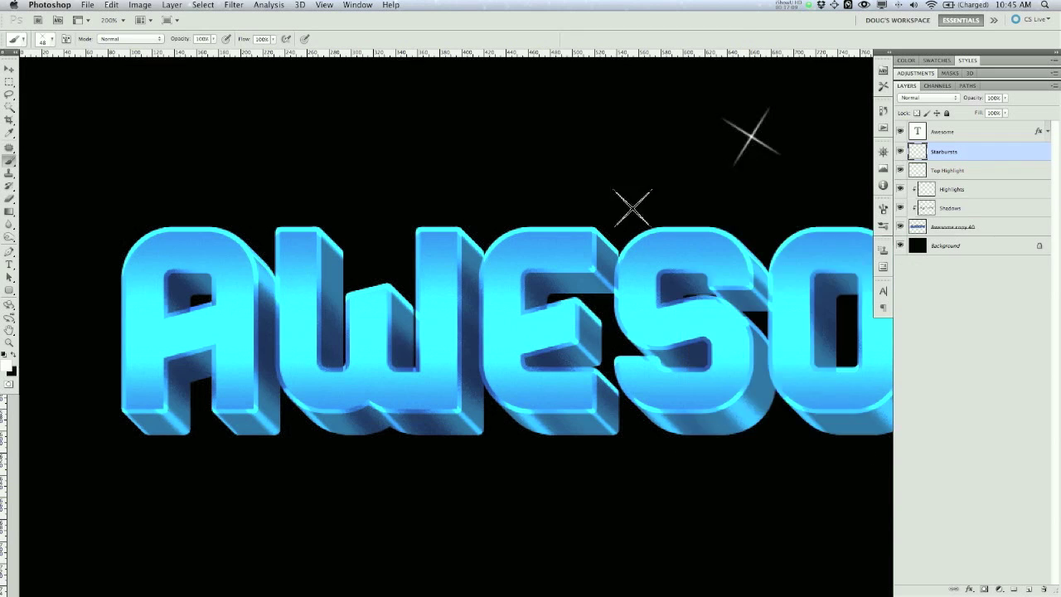
key("ctrl+z")
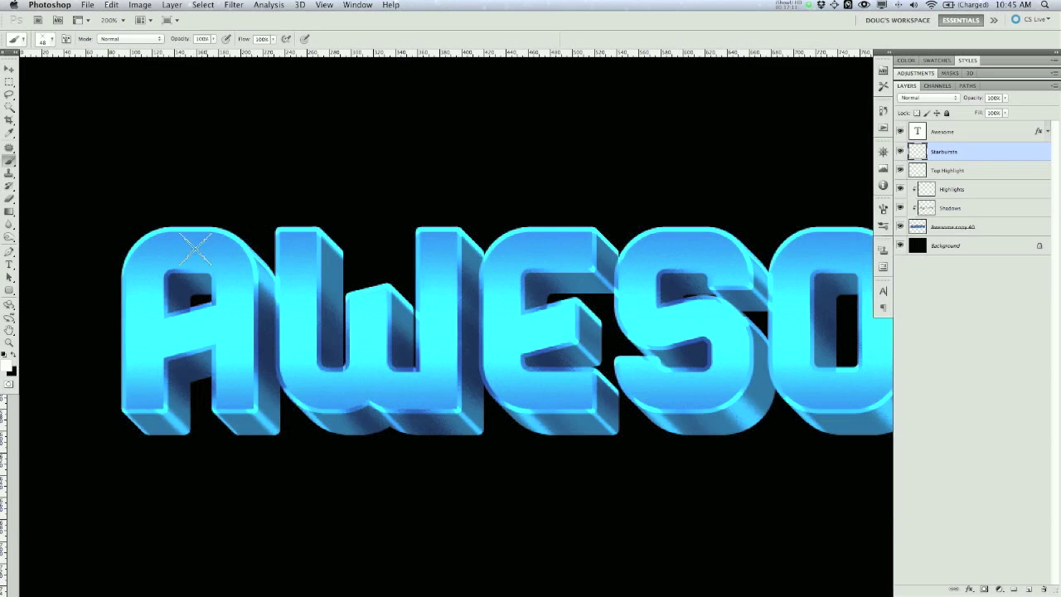
- Stamp white starbursts on the top corners of the A and W, the first E's middle arm, the S and the O's inner corner
left_click(234, 233)
left_click(317, 229)
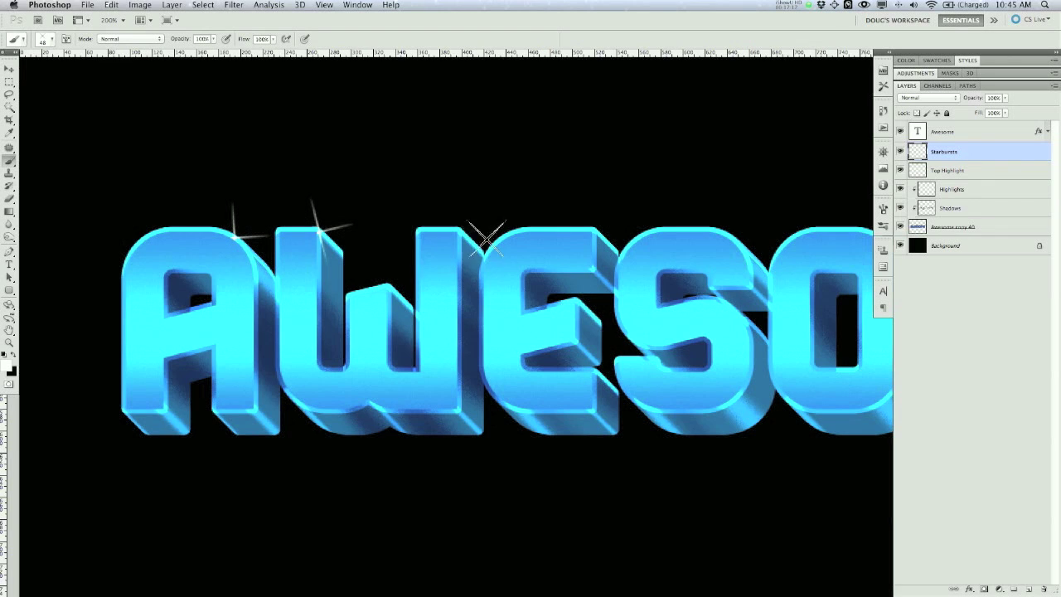
left_click(462, 222)
left_click(577, 296)
mouse_move(672, 343)
left_mouse_down()
mouse_move(531, 279)
mouse_move(497, 277)
left_mouse_up()
left_click(490, 278)
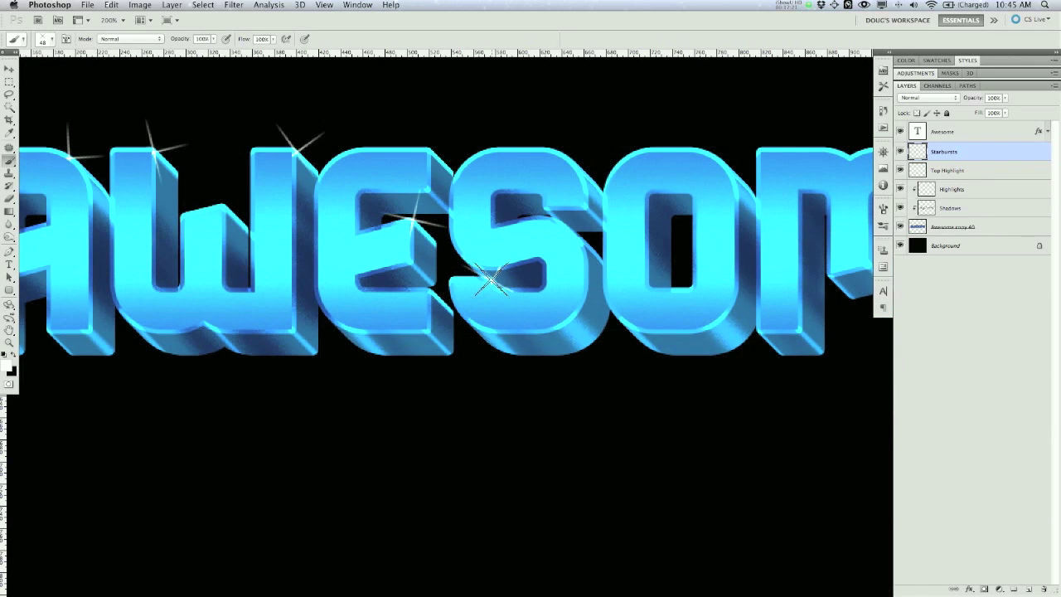
left_click(690, 289)
- Stamp starbursts on the M's middle stem and top-right curve, and on the upper and lower right corners of the last E
left_click_drag(781, 346, 568, 293)
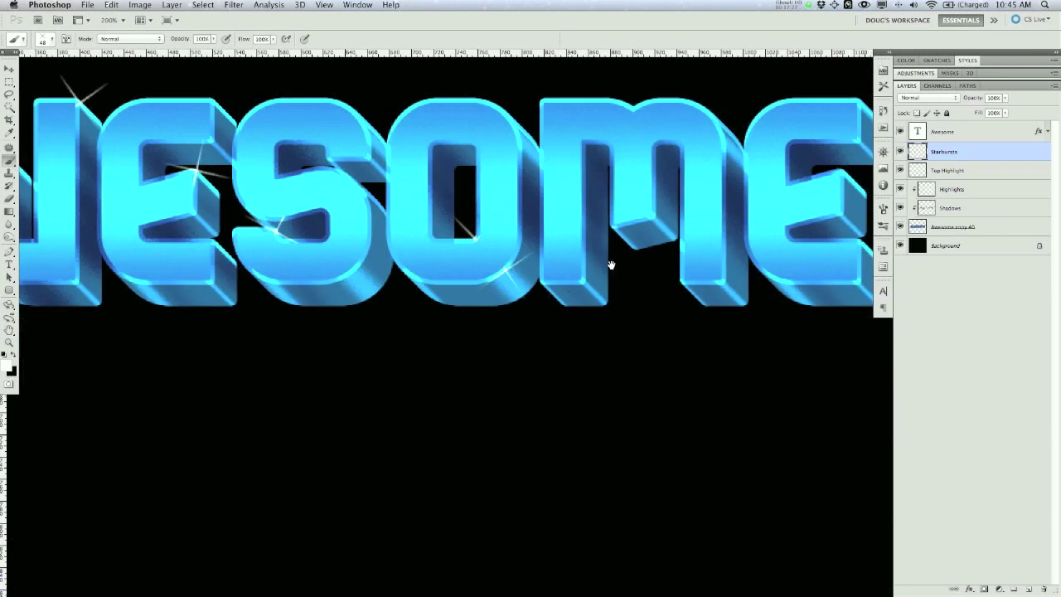
left_click(613, 224)
left_click(695, 92)
scroll(685, 190, "right", 10)
left_click(675, 118)
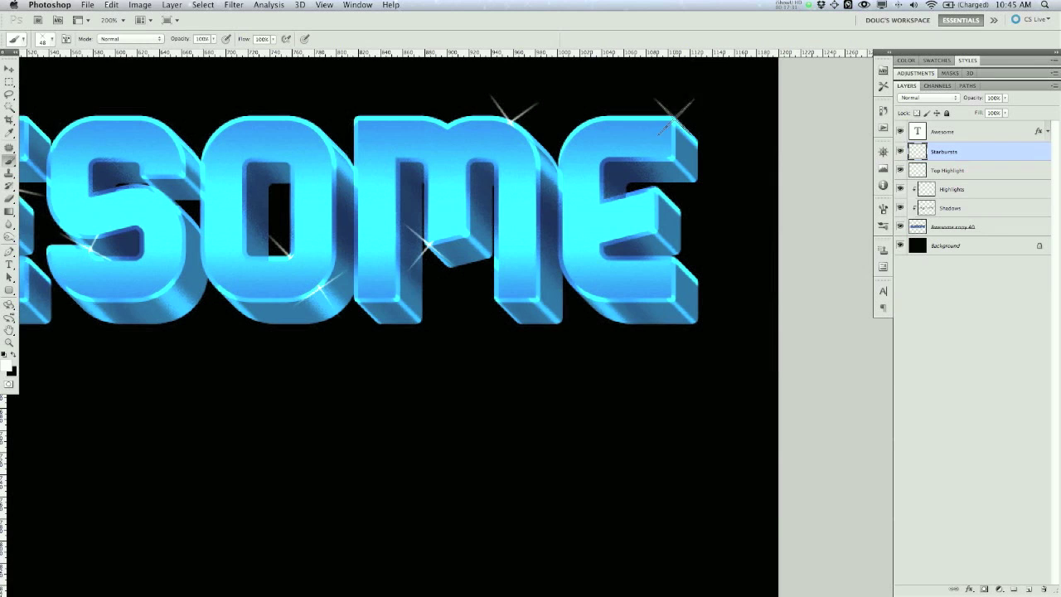
left_click(677, 263)
- Stamp starbursts on the lower-right corners of the A and the W
left_click_drag(433, 287, 800, 283)
mouse_move(344, 309)
left_mouse_down()
mouse_move(500, 343)
mouse_move(497, 324)
left_mouse_up()
left_click(249, 324)
left_click(248, 324)
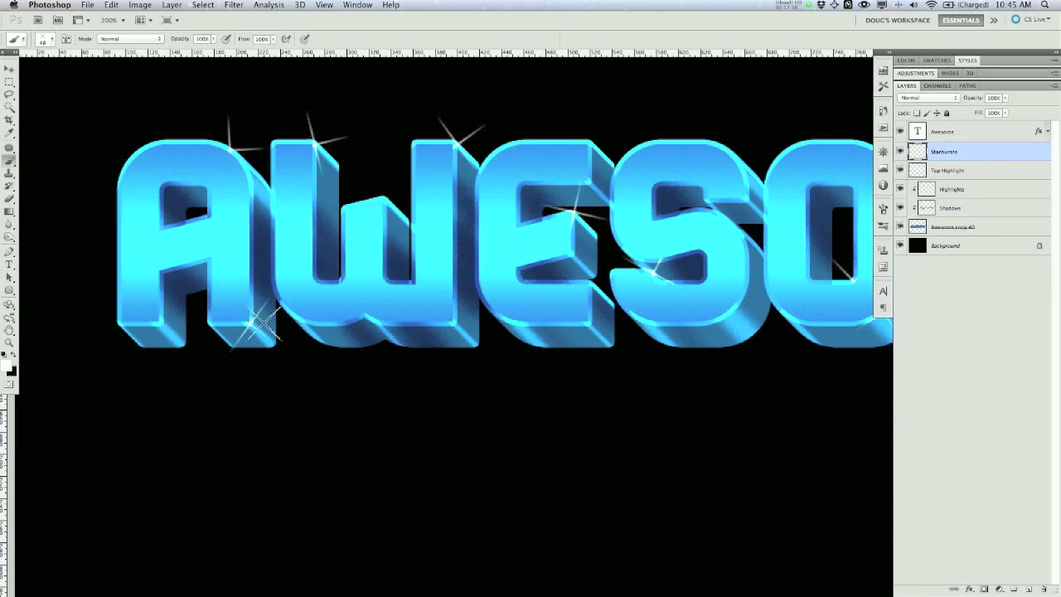
left_click(454, 325)
mouse_move(693, 363)
left_mouse_down()
mouse_move(597, 350)
mouse_move(612, 355)
left_mouse_up()
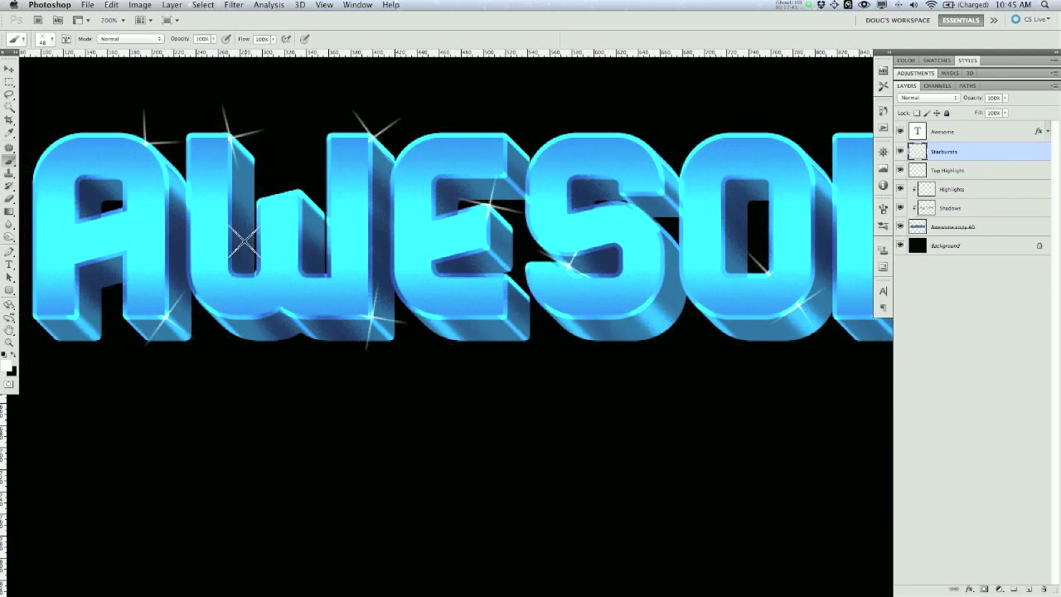
- Reduce the brush size to 40 px and stamp a second starburst over those on the tops of the A and W
key("bracketleft")
left_click(145, 141)
left_click(145, 142)
left_click(229, 137)
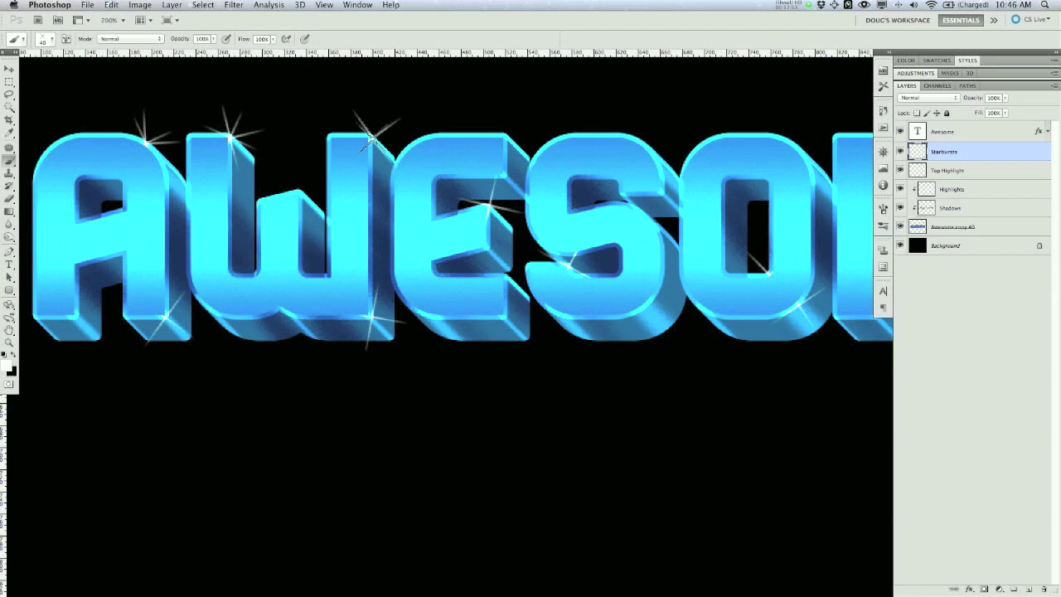
left_click(373, 137)
key("super+z")
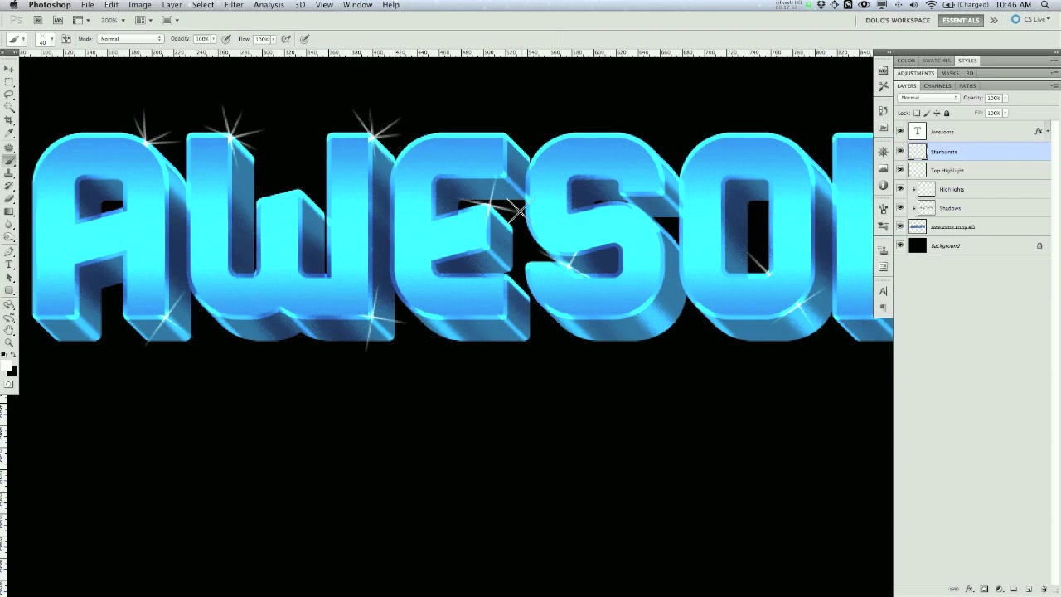
- Overlay second starbursts on the first E's middle arm, the S and the O's inner corner, redoing stamps whose angle fits poorly
left_click(489, 205)
key("super+z")
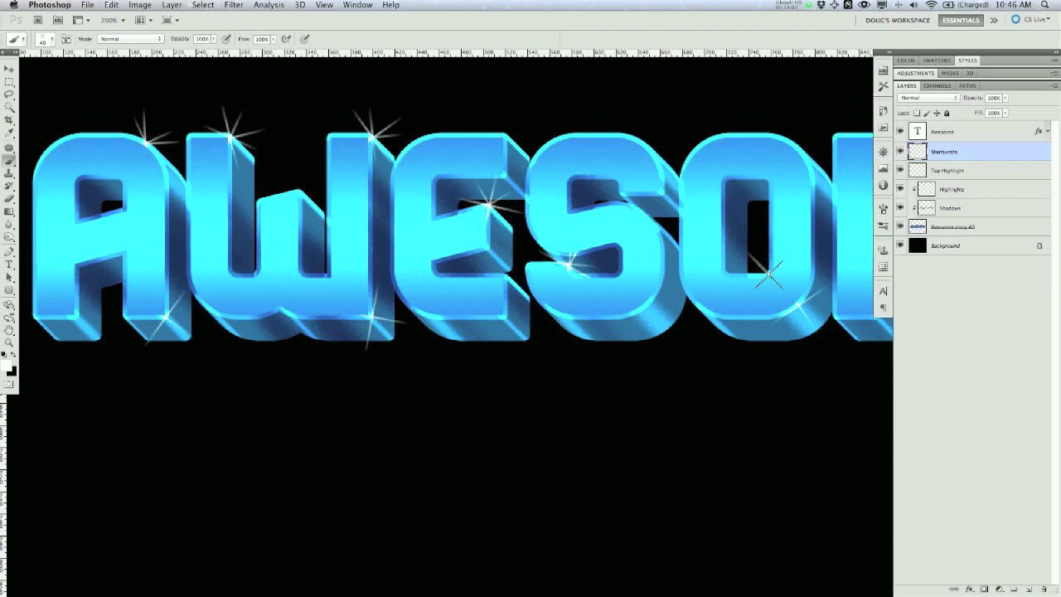
left_click(765, 270)
key("super+z")
key("super+z")
left_click(768, 274)
- Overlay second starbursts on the O's lower-right edge and on the M's middle stem and top-right curve
left_click_drag(699, 284, 603, 263)
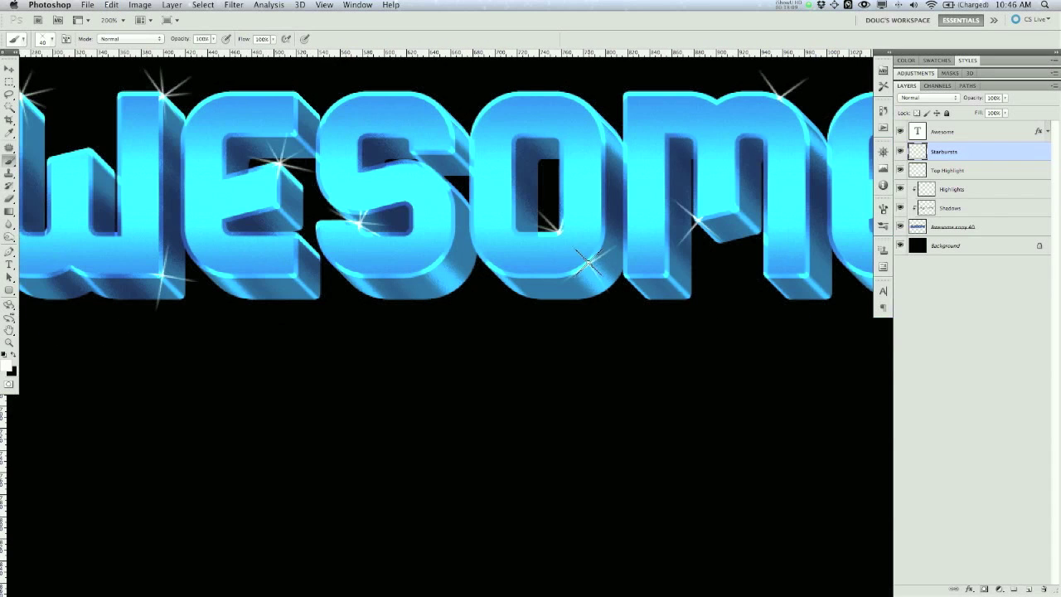
left_click(592, 264)
left_click(701, 222)
left_click(779, 95)
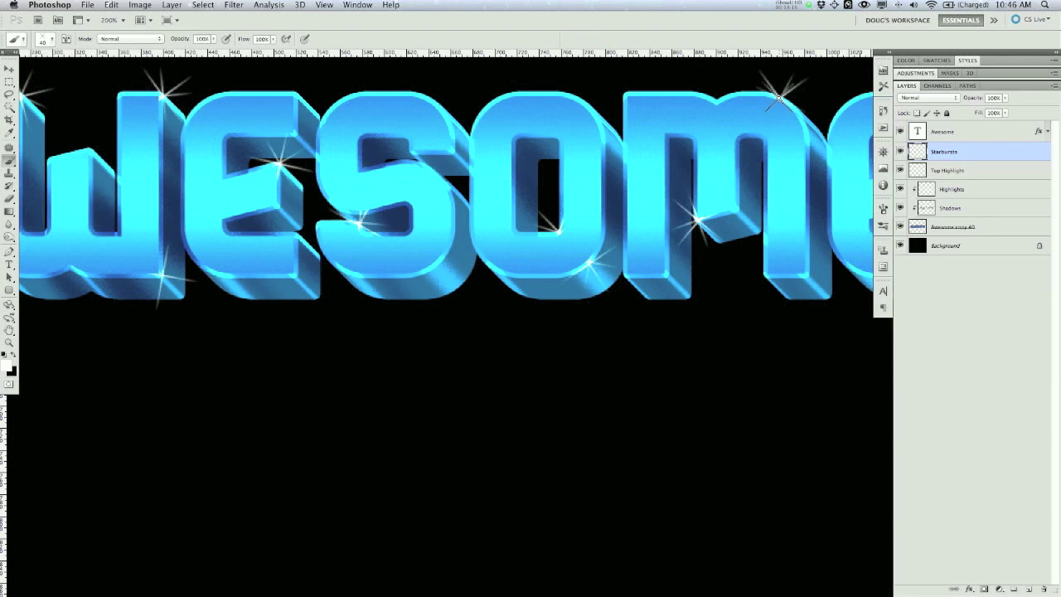
- Overlay second starbursts on the last E's upper and lower right corners and on the W's lower-right corner
left_click_drag(693, 138, 690, 138)
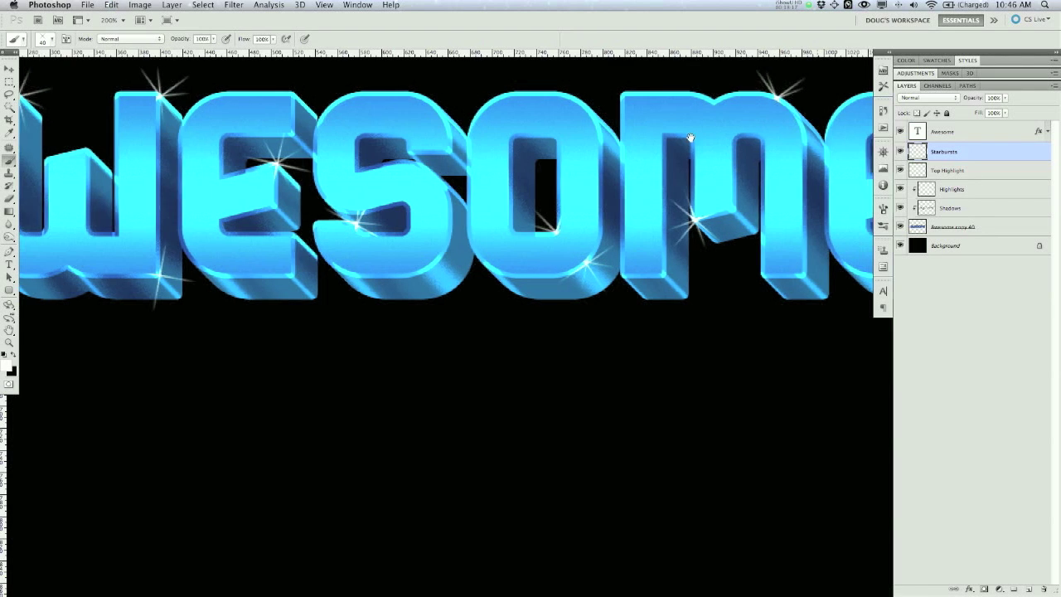
scroll(690, 137, "right", 8)
left_click(642, 118)
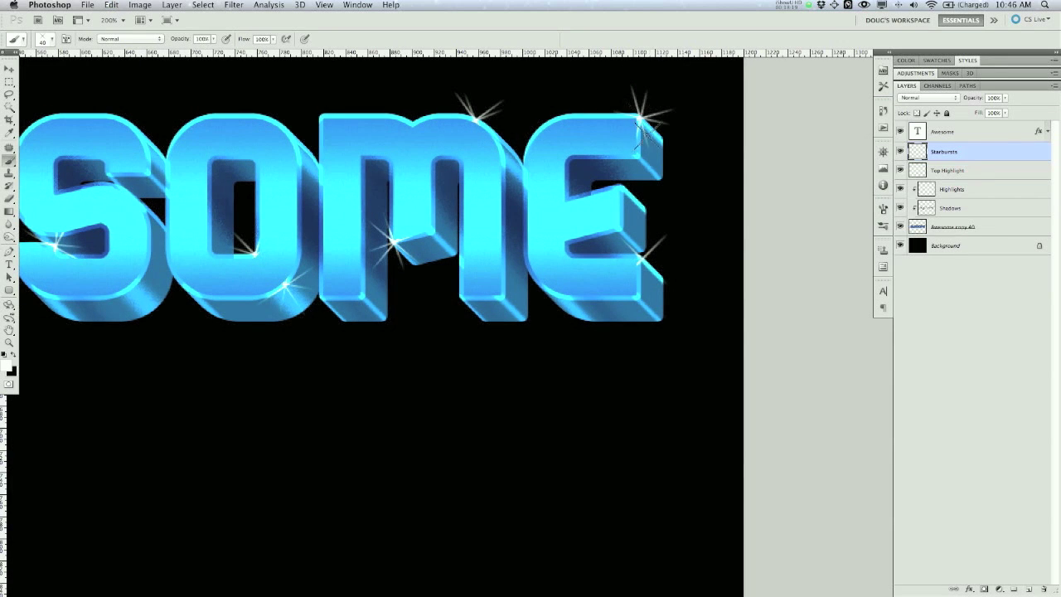
left_click(641, 257)
scroll(489, 288, "left", 10)
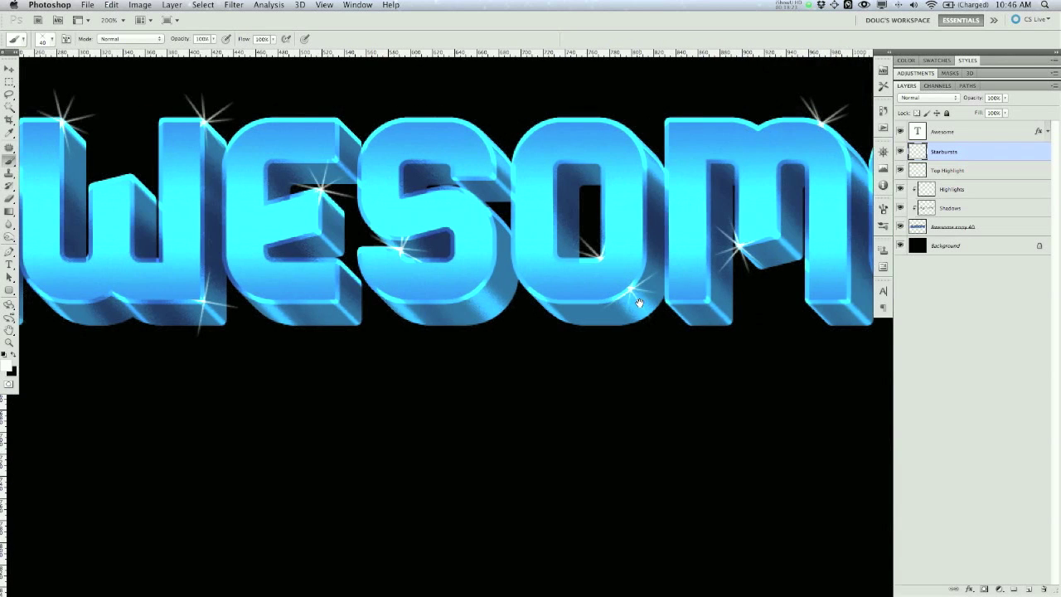
left_click(204, 300)
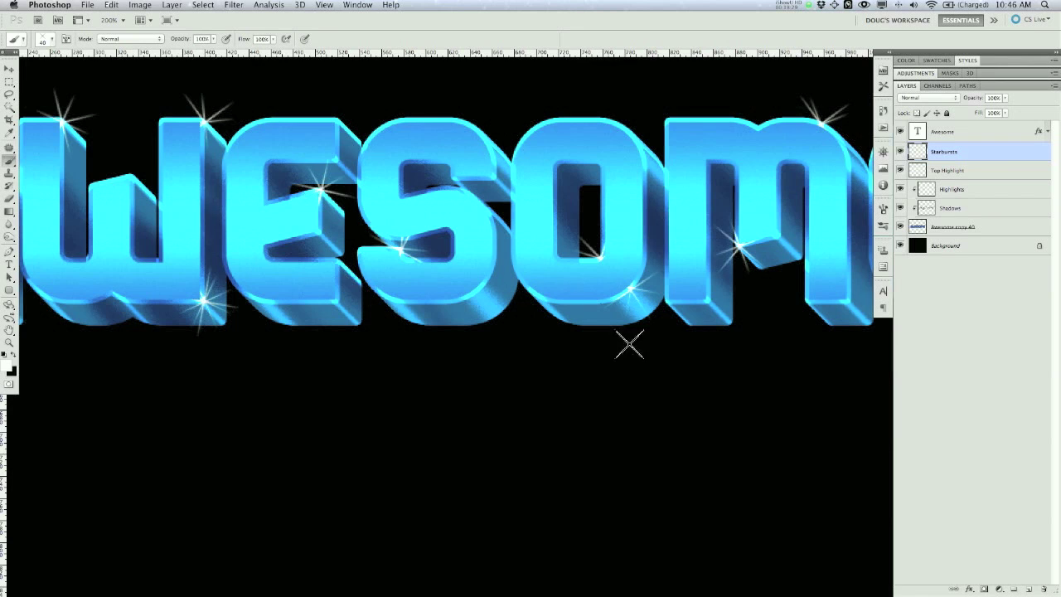
- Choose a soft round brush tip from the presets for the Brush tool
key("super+minus")
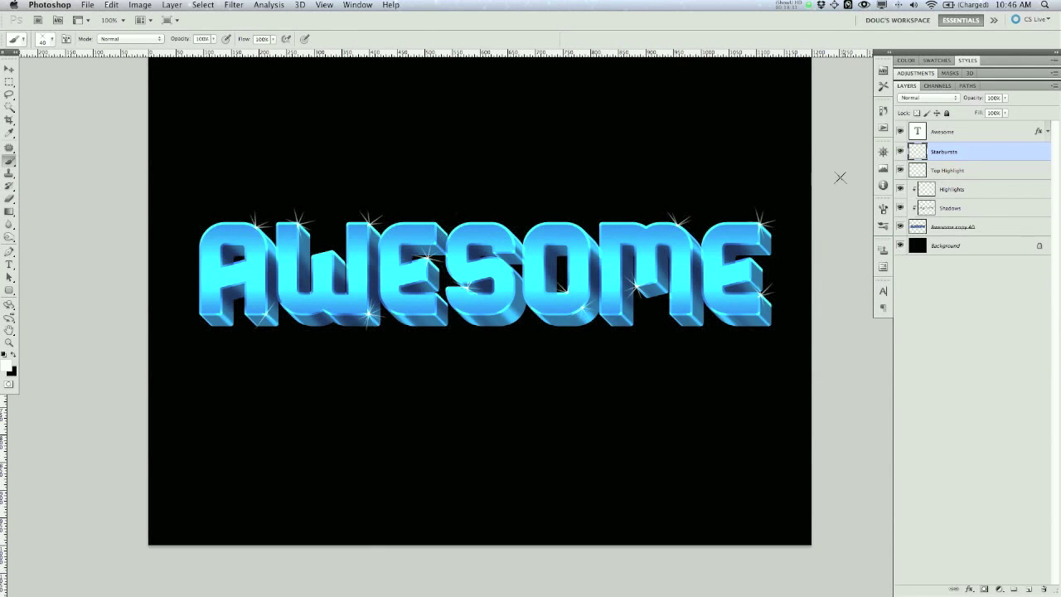
right_click(607, 151)
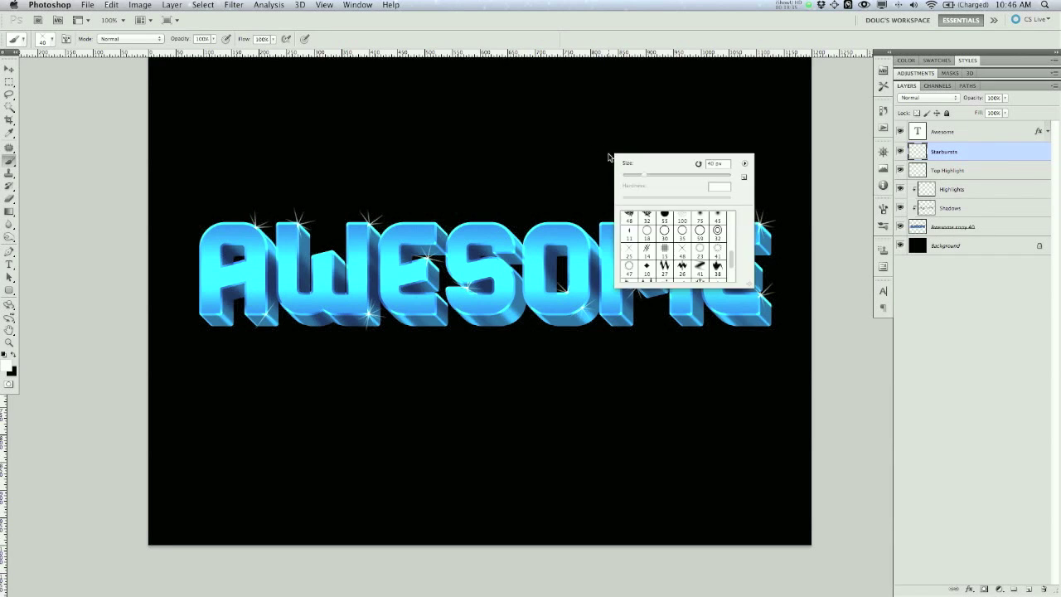
left_click_drag(733, 262, 726, 195)
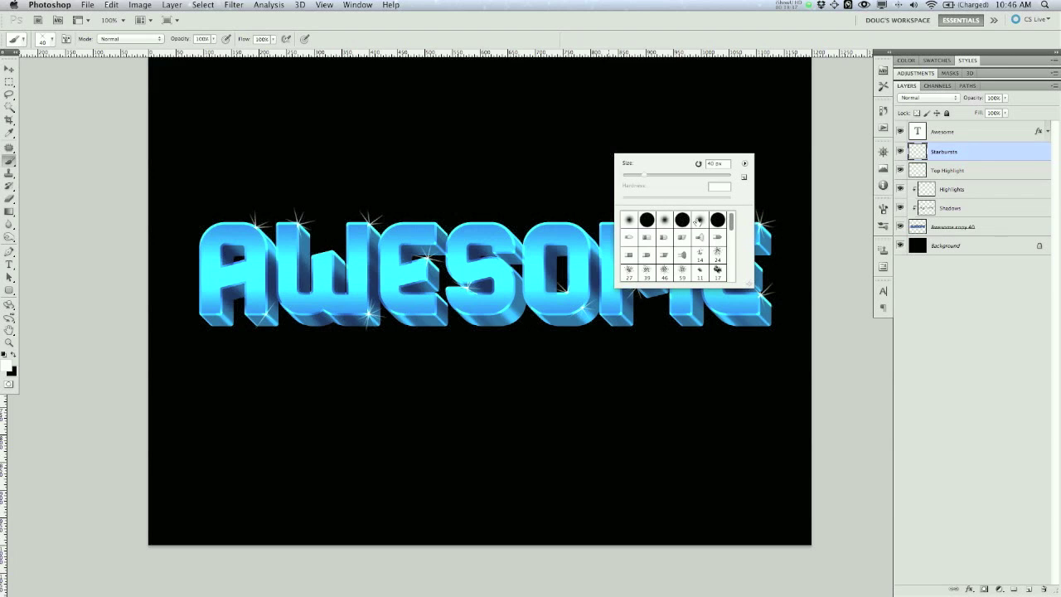
left_click(664, 221)
left_click(832, 150)
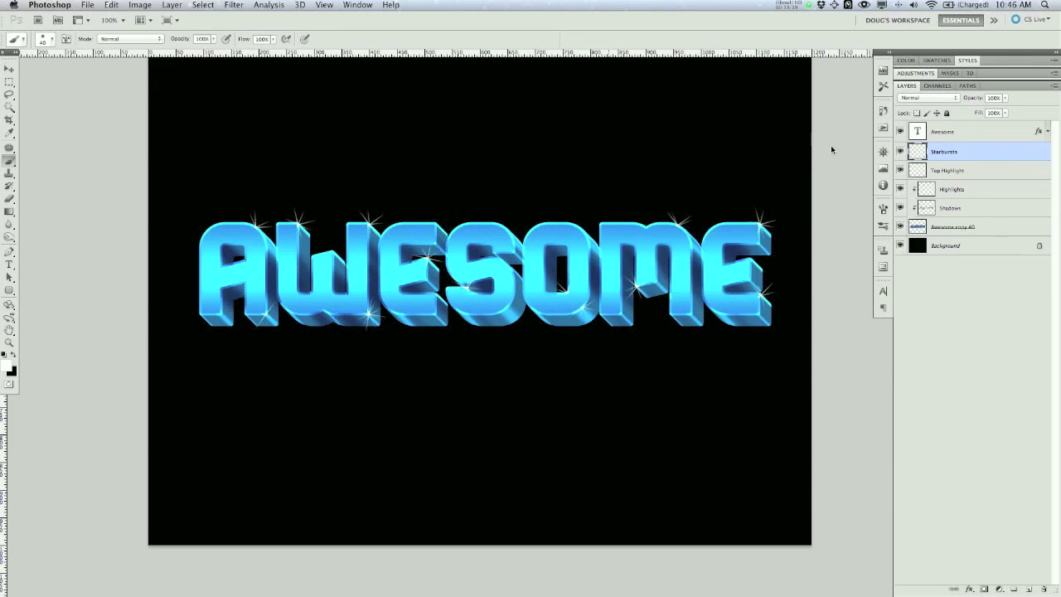
- Test the soft brush with a stroke above the text, undo it, and turn off the brush's Shape Dynamics
left_click_drag(698, 169, 711, 172)
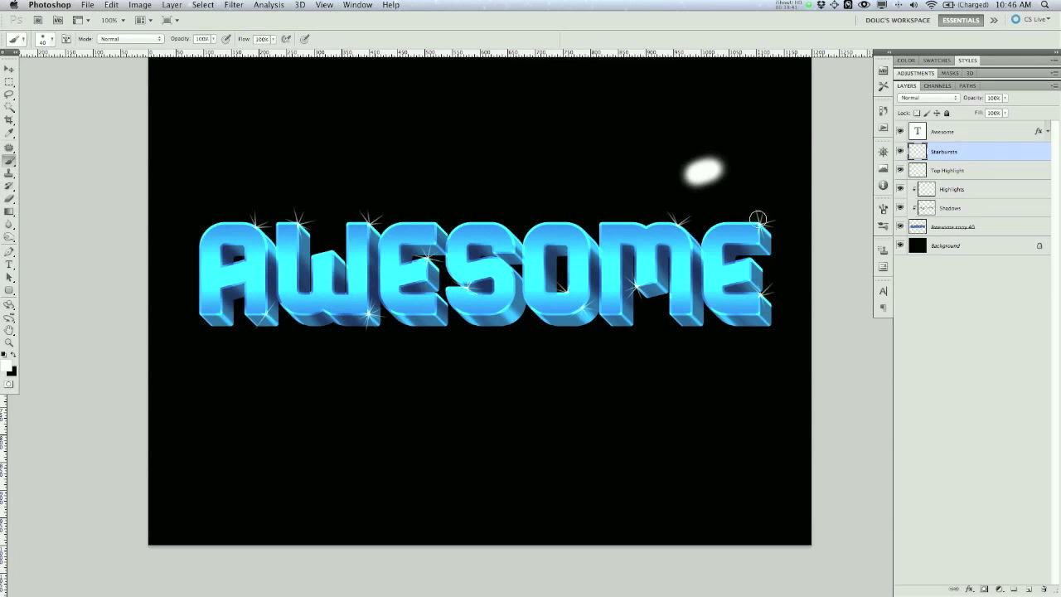
key("super+z")
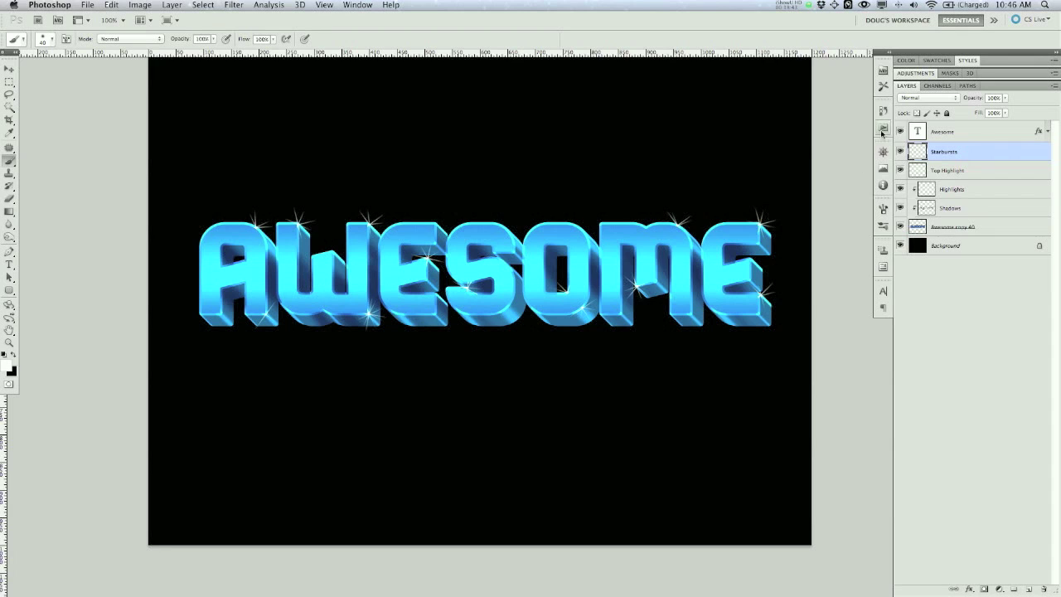
left_click(883, 227)
left_click(883, 212)
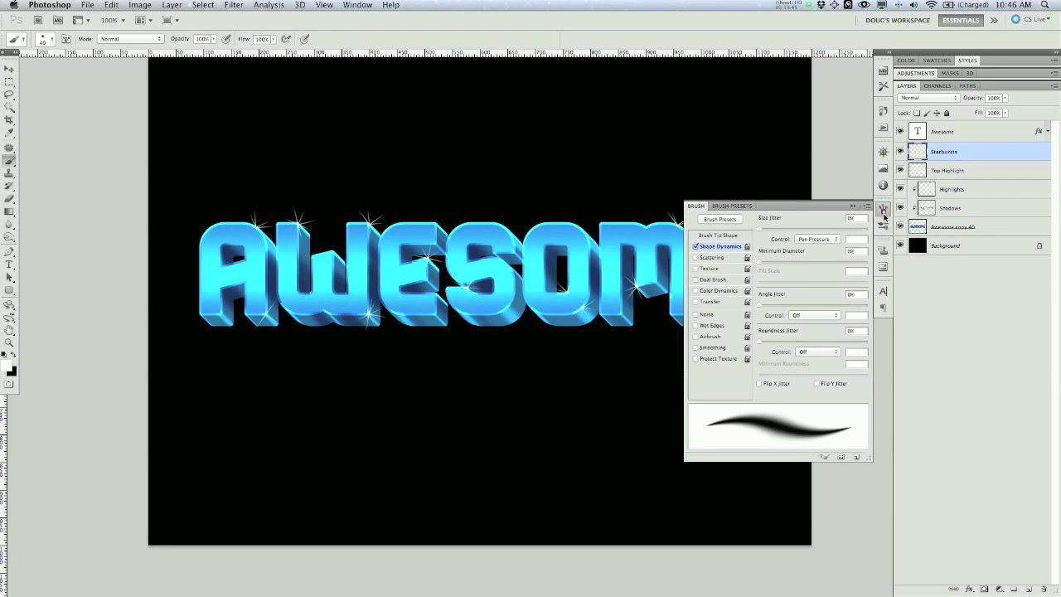
left_click(696, 247)
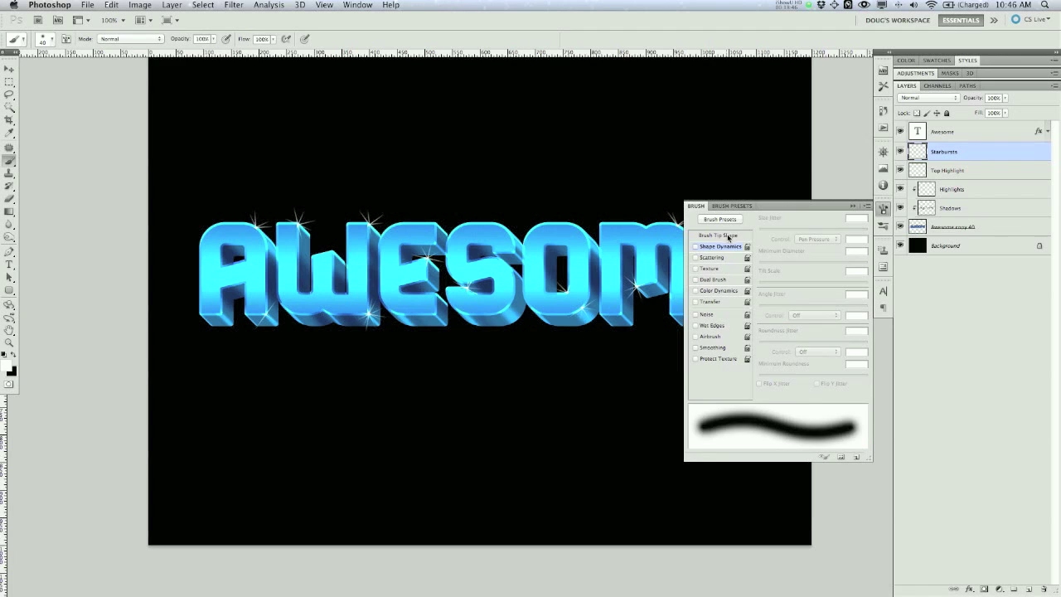
left_click(835, 157)
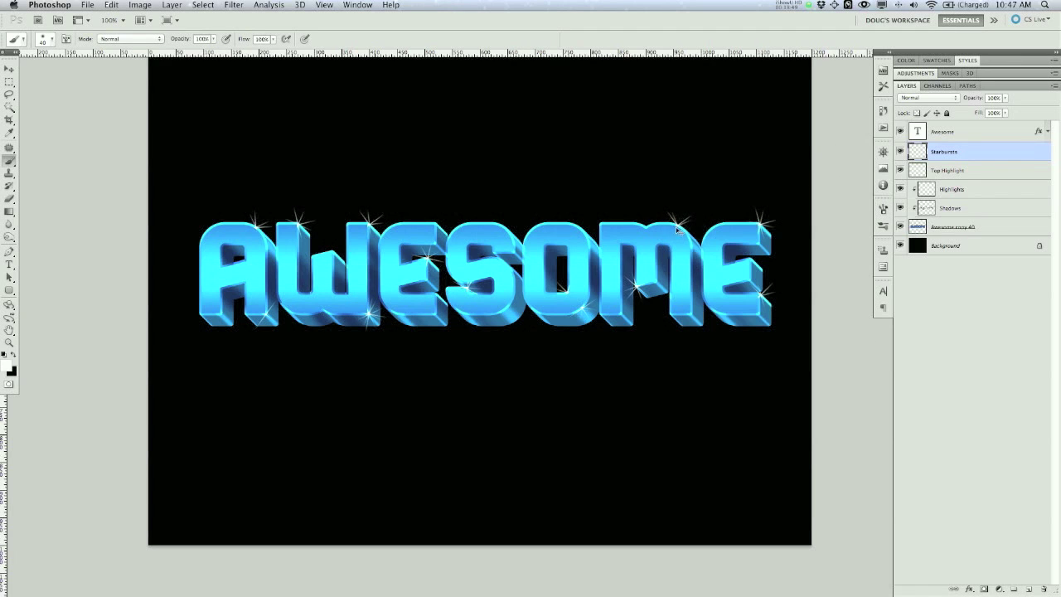
- Dab soft white glows with a slightly smaller brush onto the starbursts atop the A and both of the W's outer stems
key("super+equal")
mouse_move(286, 227)
left_mouse_down()
mouse_move(426, 296)
mouse_move(556, 286)
left_mouse_up()
key("bracketleft")
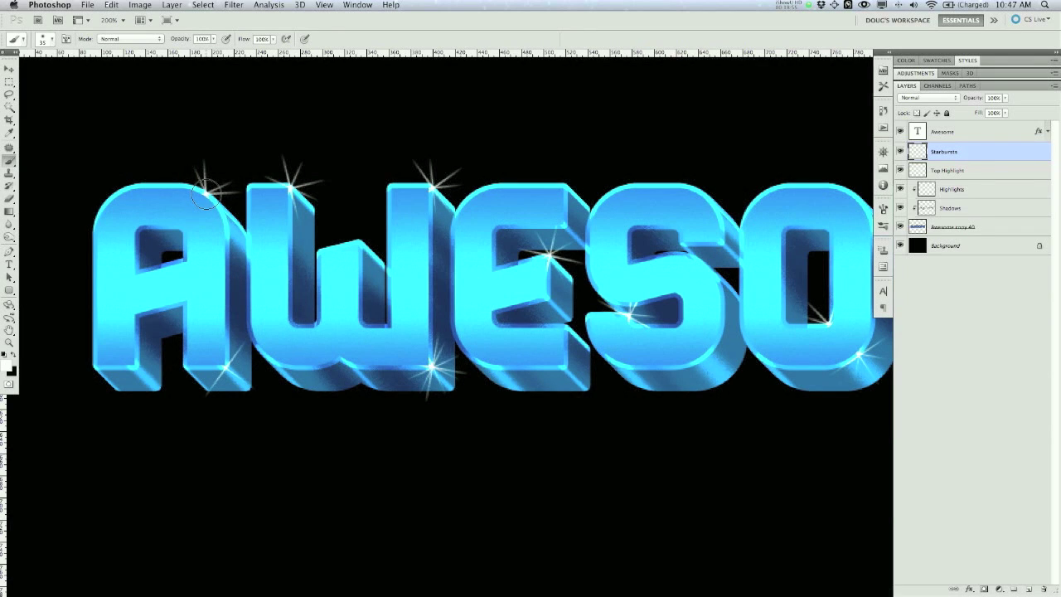
left_click(206, 193)
left_click(287, 187)
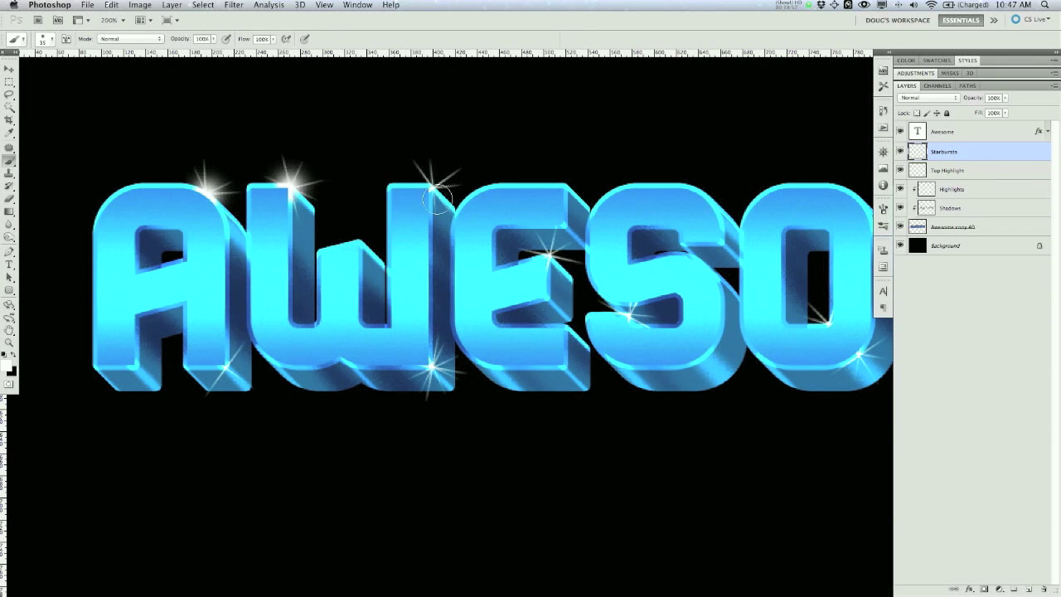
left_click(431, 190)
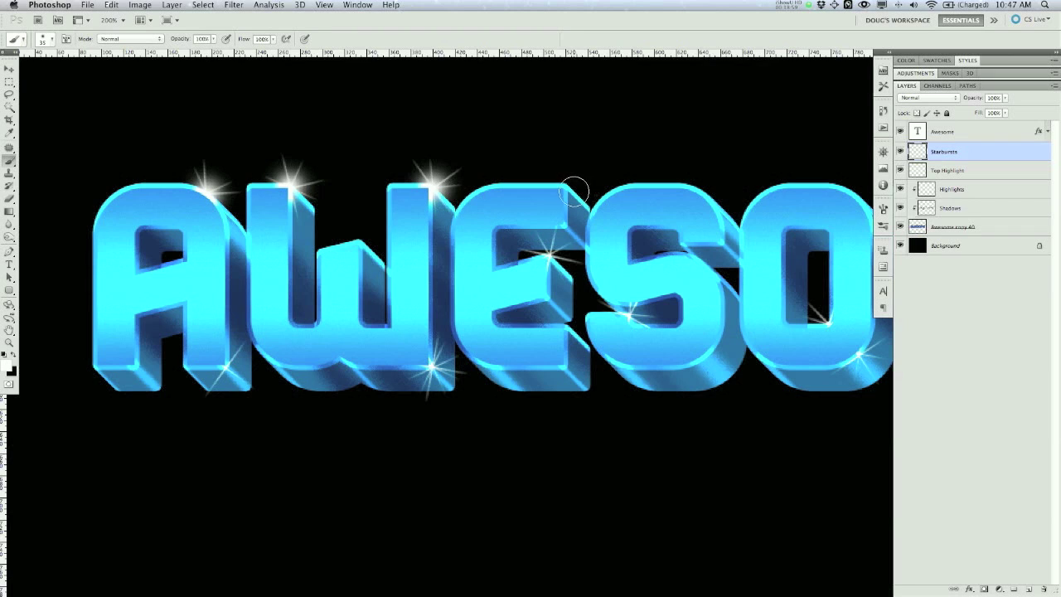
- Add soft white glows to the starbursts on the first E's middle arm, the lower-right corners of the W and A, and the S
left_click(548, 258)
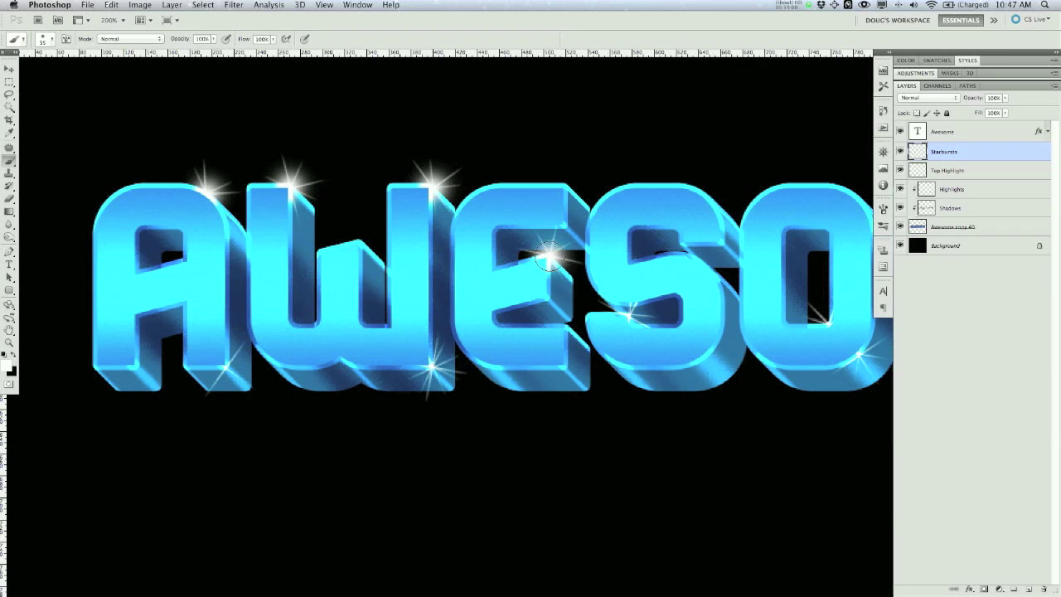
left_click(430, 364)
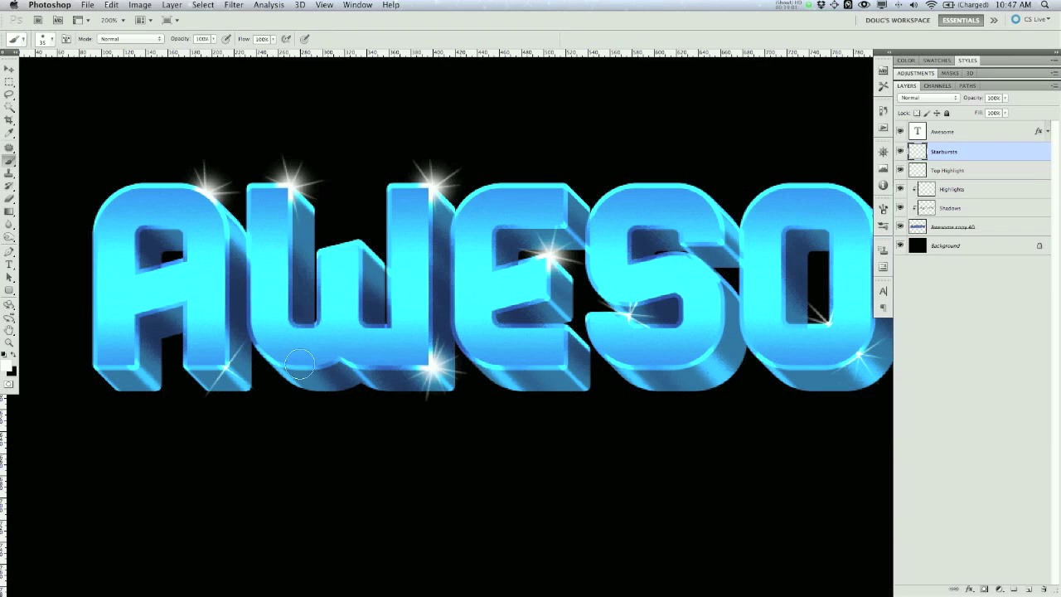
left_click(224, 366)
left_click(630, 316)
- Add a glow to the starburst at the O's inner corner and move the Starbursts layer above the Awesome text layer
left_click_drag(836, 320, 598, 316)
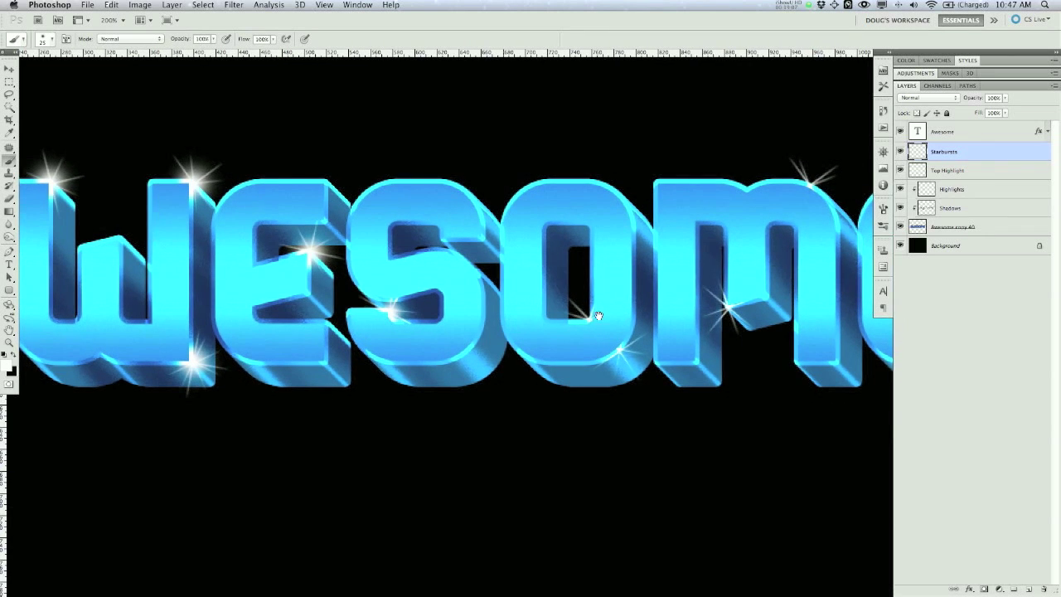
left_click(588, 320)
left_click_drag(960, 157, 931, 140)
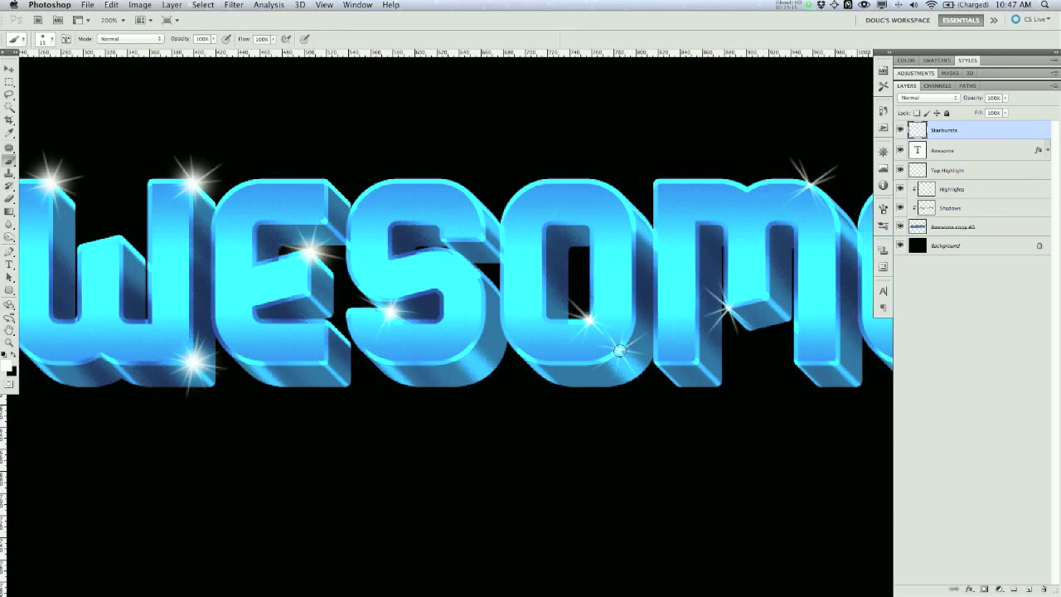
- Add glows to the starbursts on the O's lower-right edge, the M's middle stem and top-right curve, and the last E's right corners
left_click(727, 308)
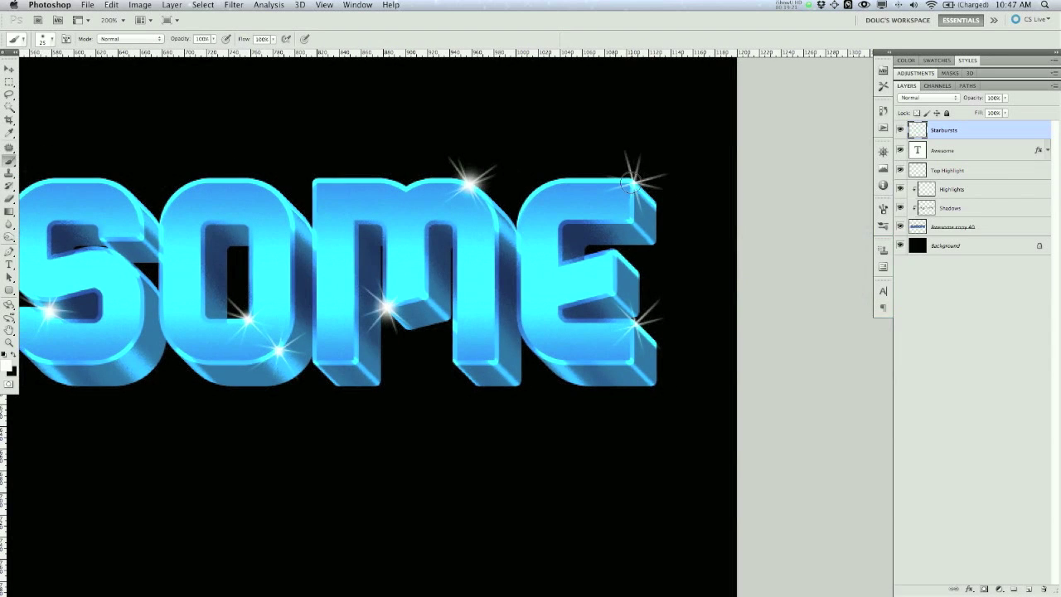
left_click(632, 181)
left_click(634, 323)
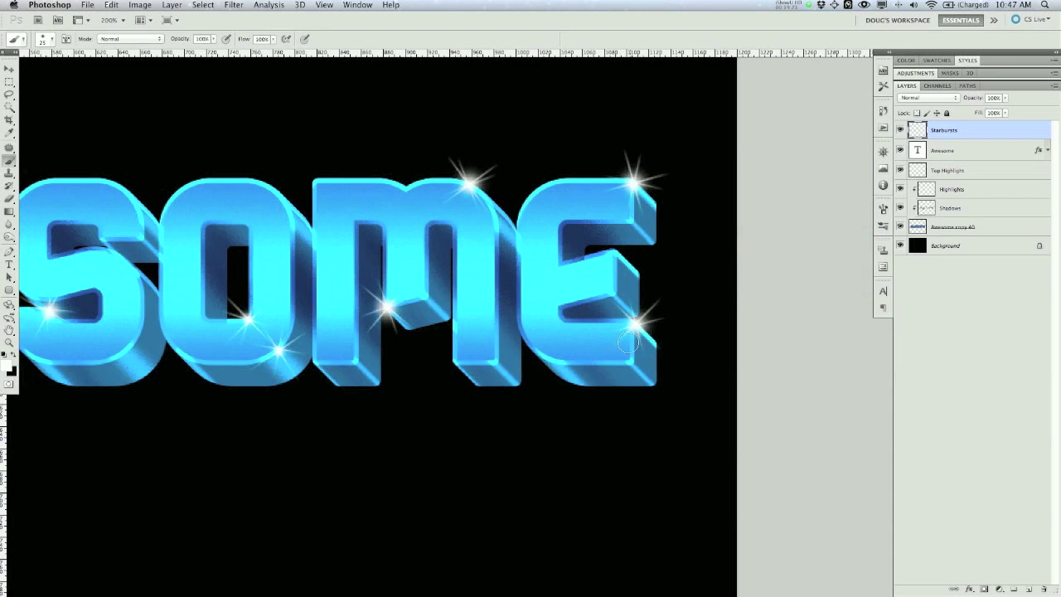
mouse_move(340, 381)
left_mouse_down()
mouse_move(641, 373)
mouse_move(689, 356)
left_mouse_up()
left_click_drag(286, 311, 417, 317)
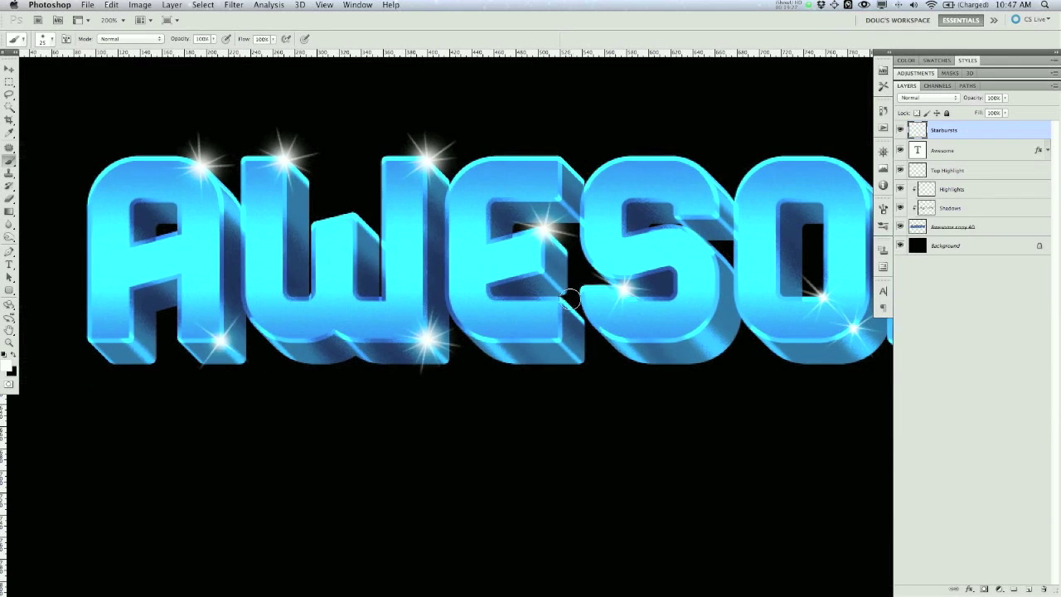
key("super+minus")
key("super+minus")
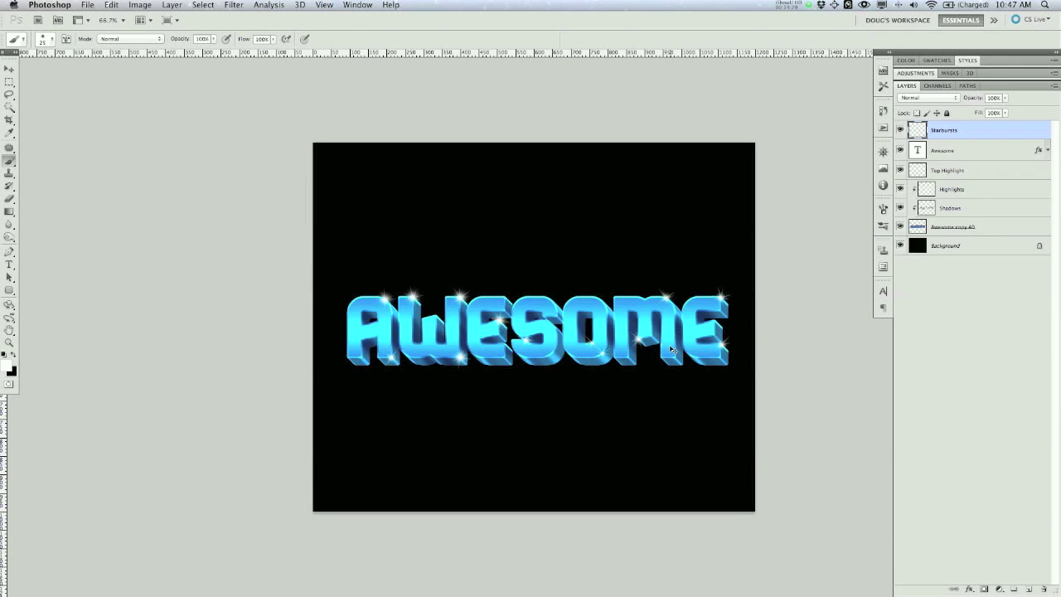